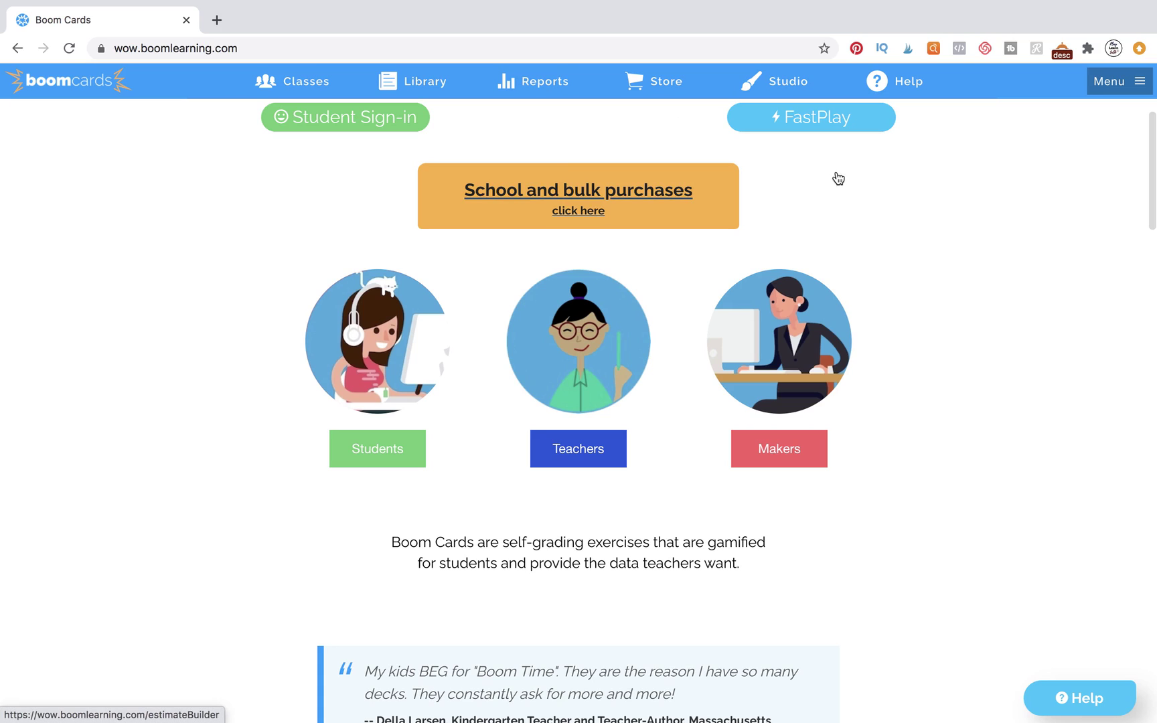
# - Create a new deck from the Studio's Make Decks manager
pyautogui.click(781, 80)
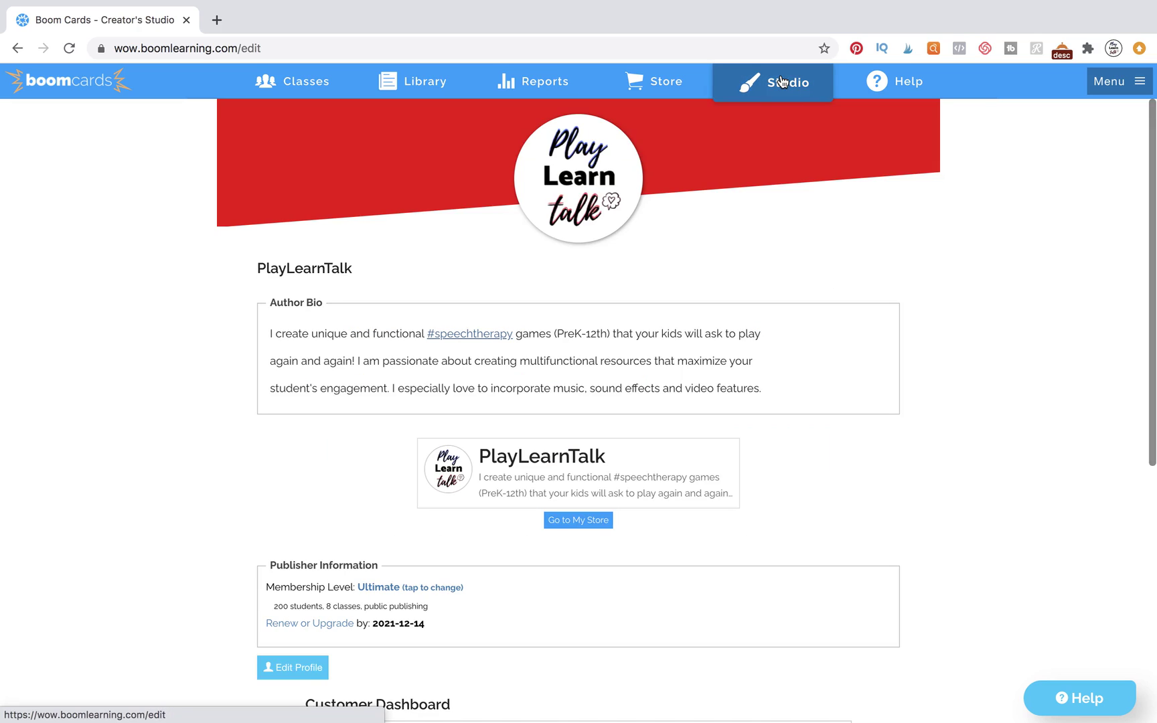
pyautogui.scroll(-6, 705, 309)
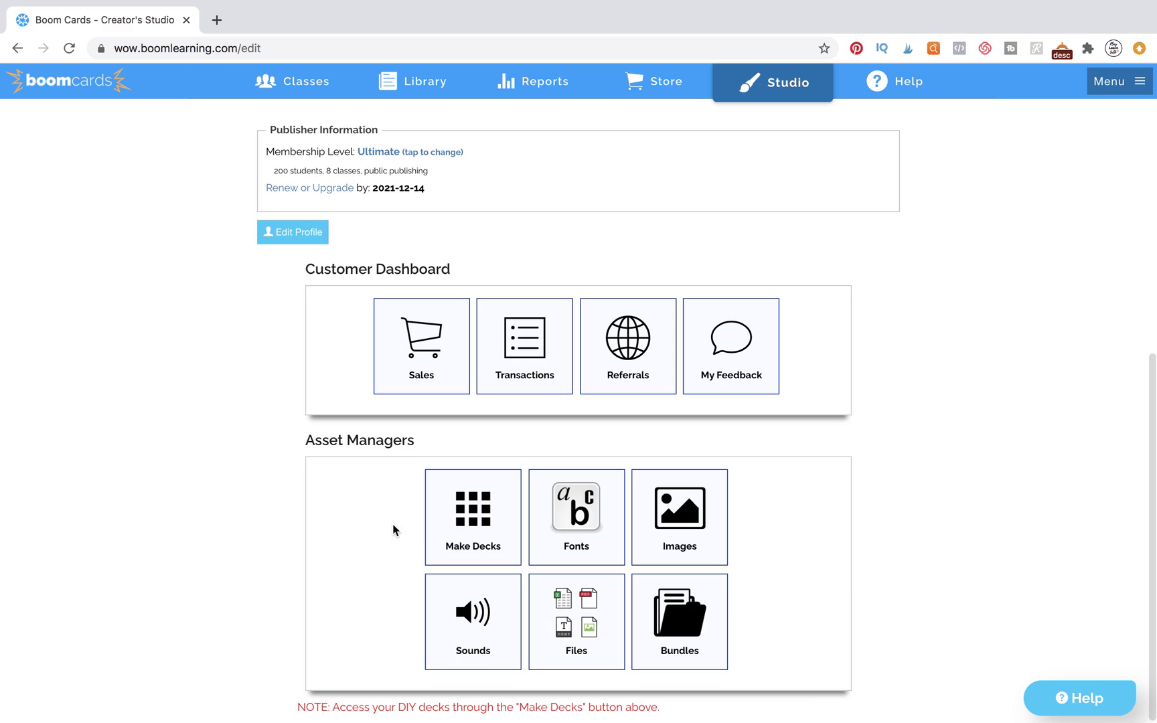
pyautogui.click(455, 544)
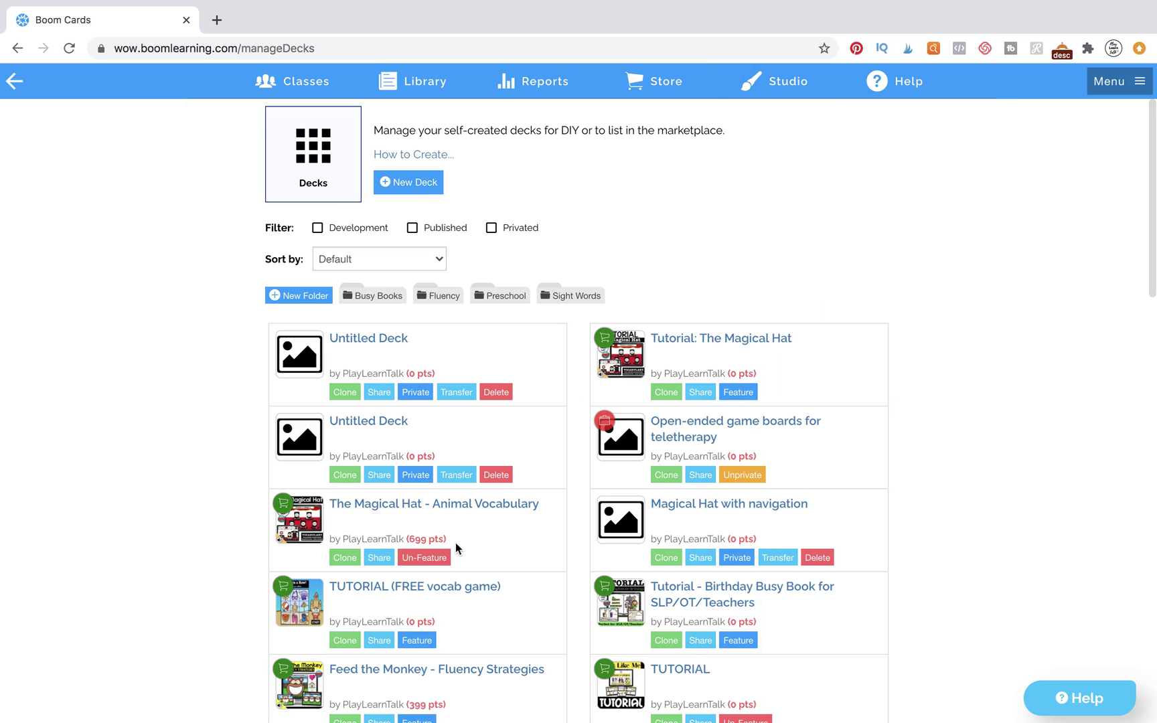
pyautogui.click(415, 187)
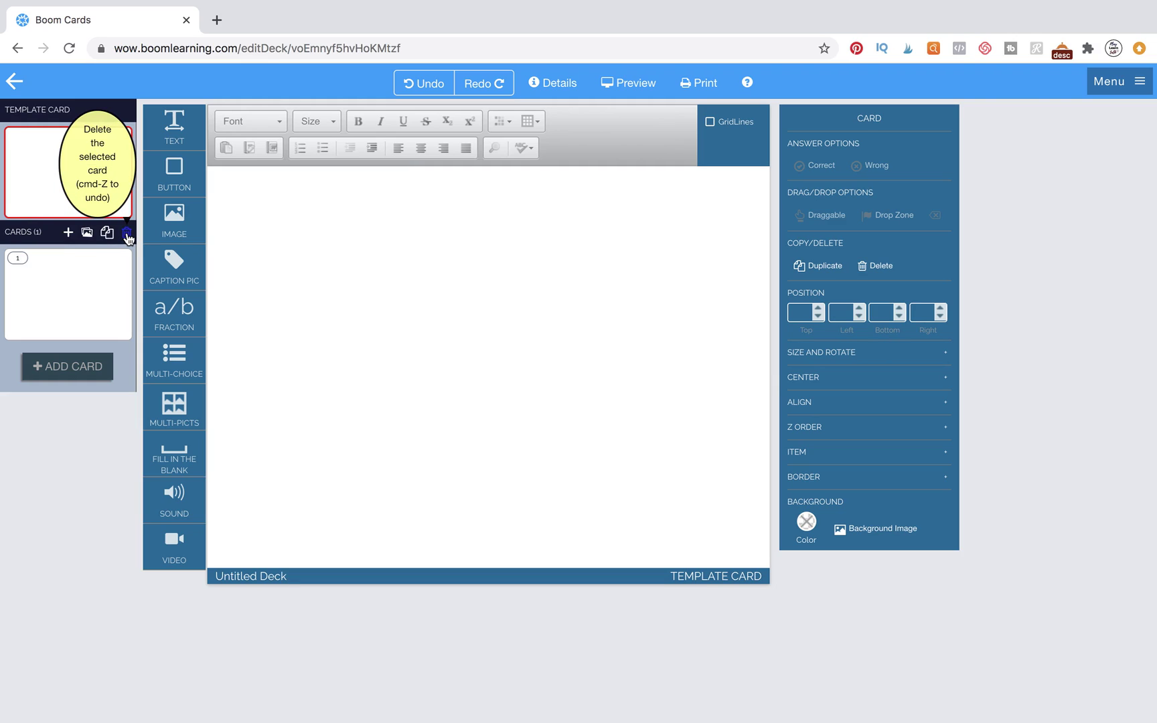
# - Start new cards from background images and upload gameboards.001.jpeg to gameboards.004.jpeg from the gameboards folder on the Desktop
pyautogui.click(87, 233)
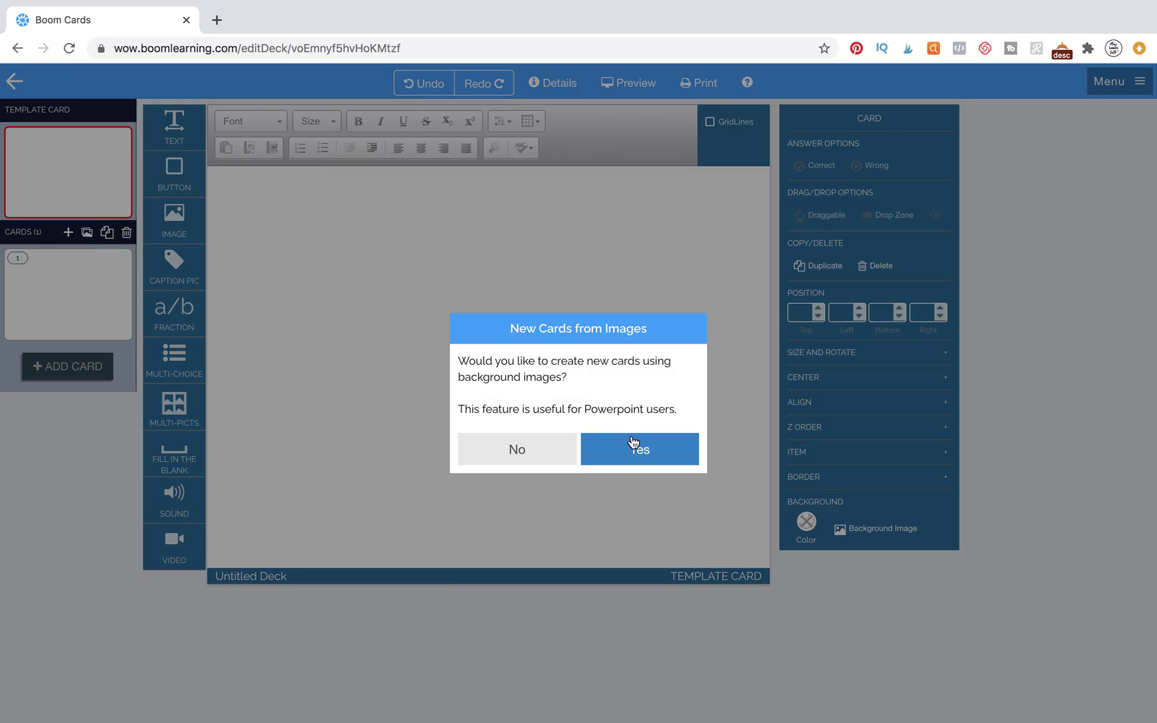
pyautogui.click(621, 458)
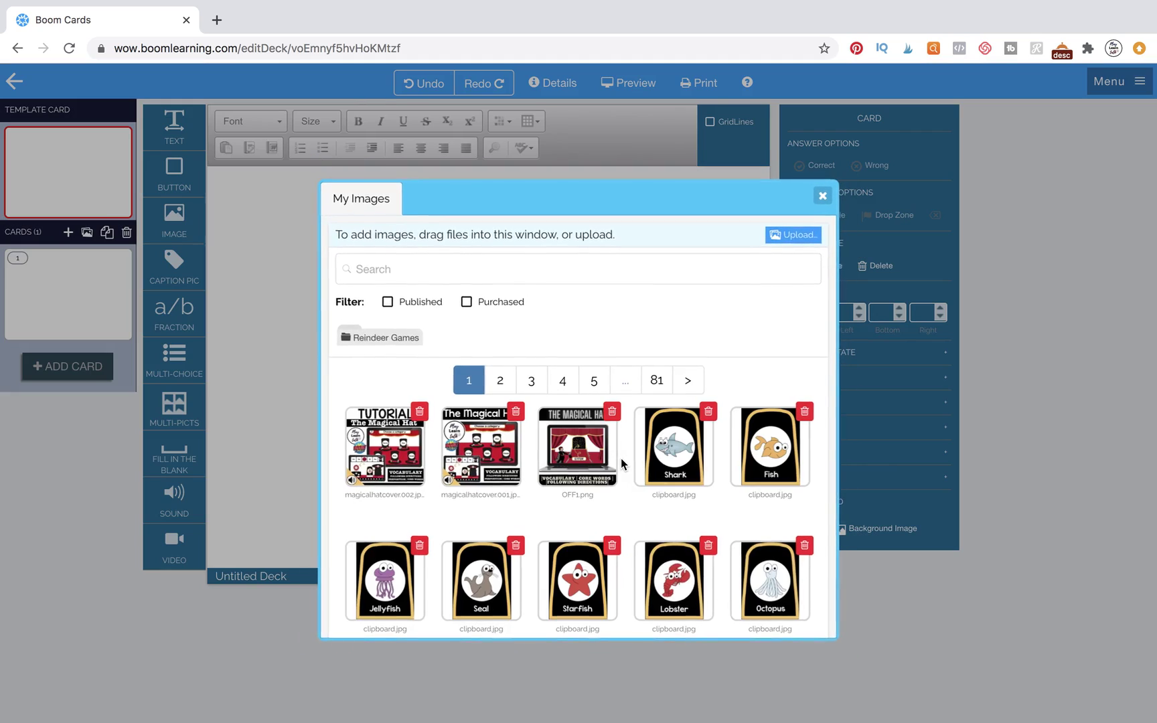
pyautogui.click(801, 236)
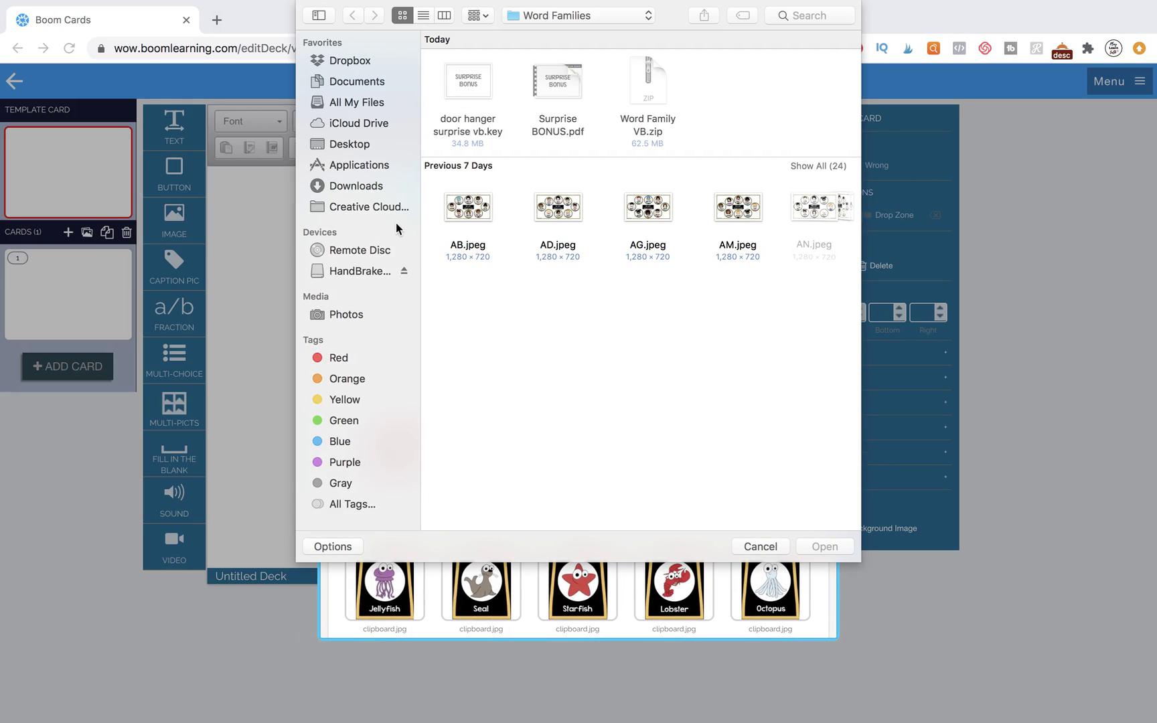
pyautogui.click(354, 144)
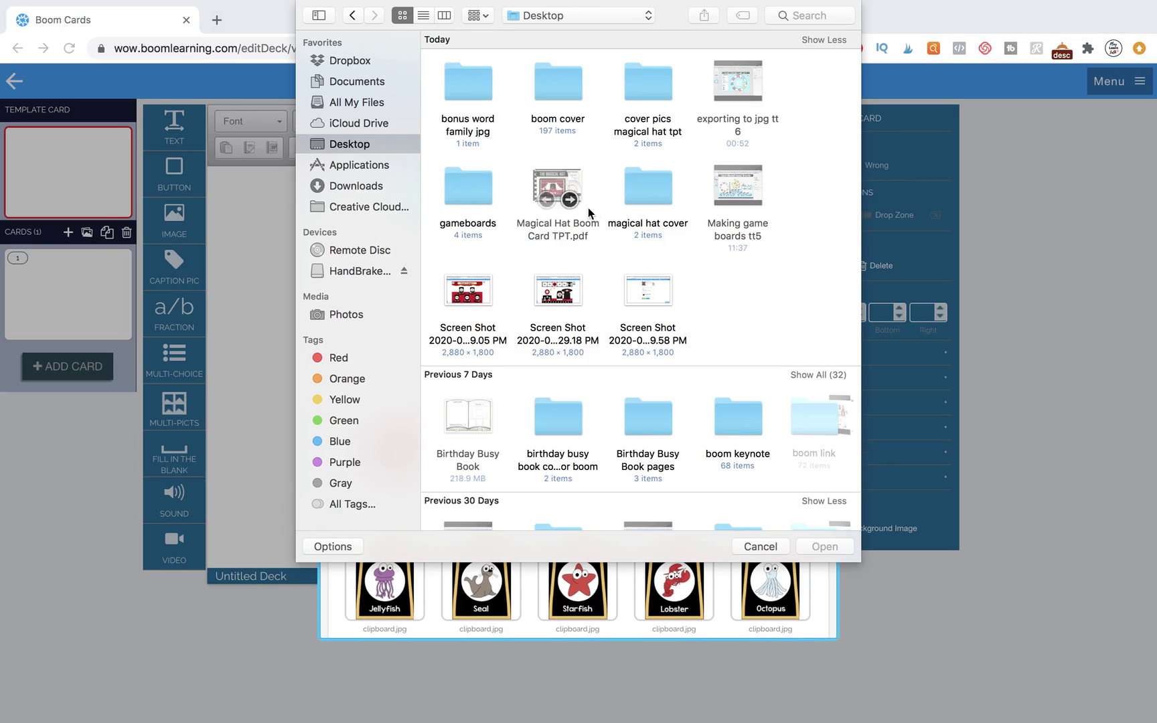
pyautogui.doubleClick(460, 188)
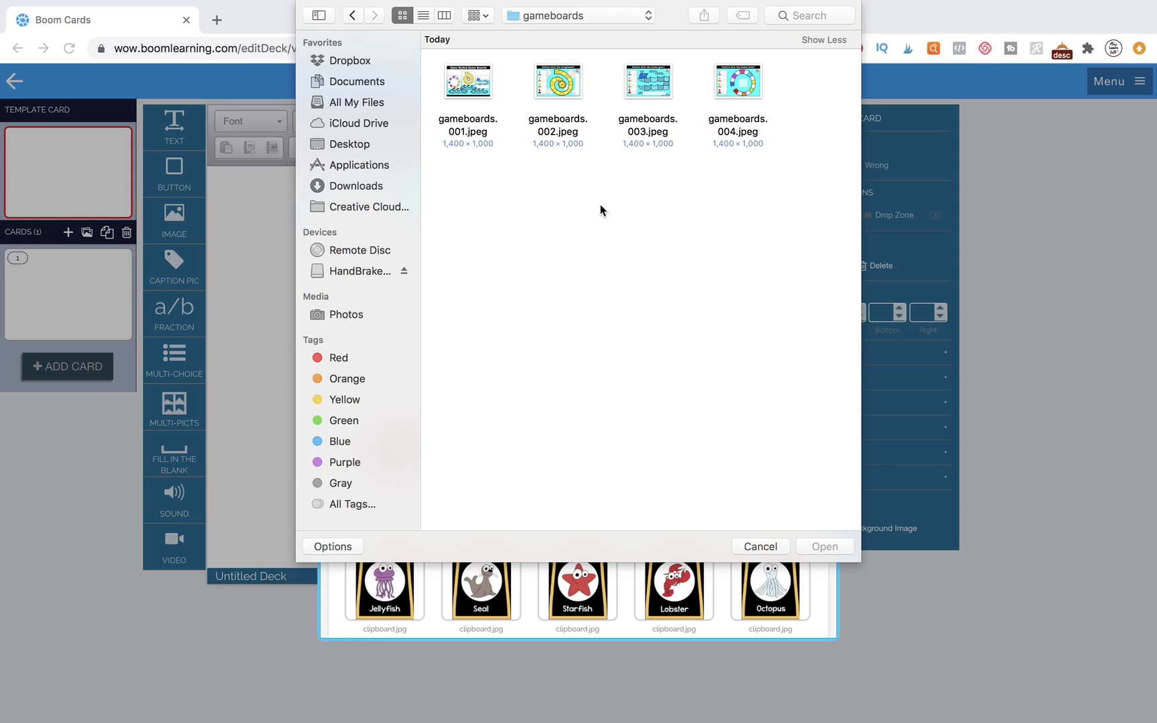
pyautogui.press('super+a')
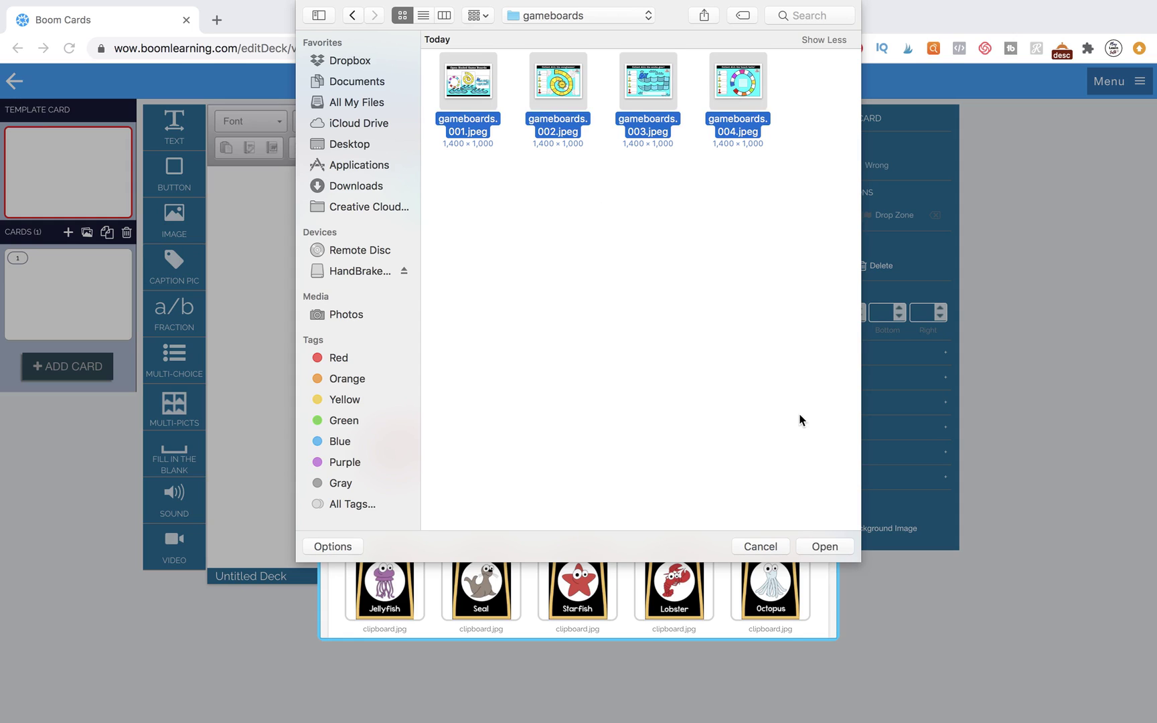
pyautogui.click(826, 547)
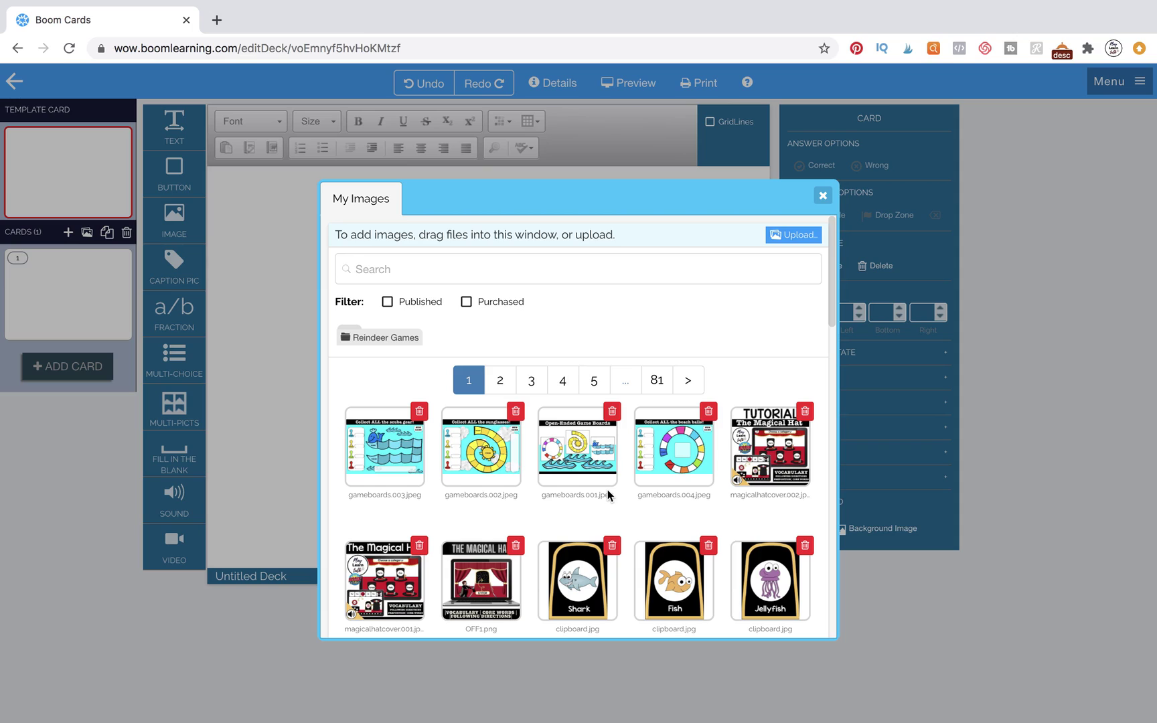
# - Create cards from gameboards 001, 004, 002 and 003 in that order, and delete the leftover blank card
pyautogui.click(594, 462)
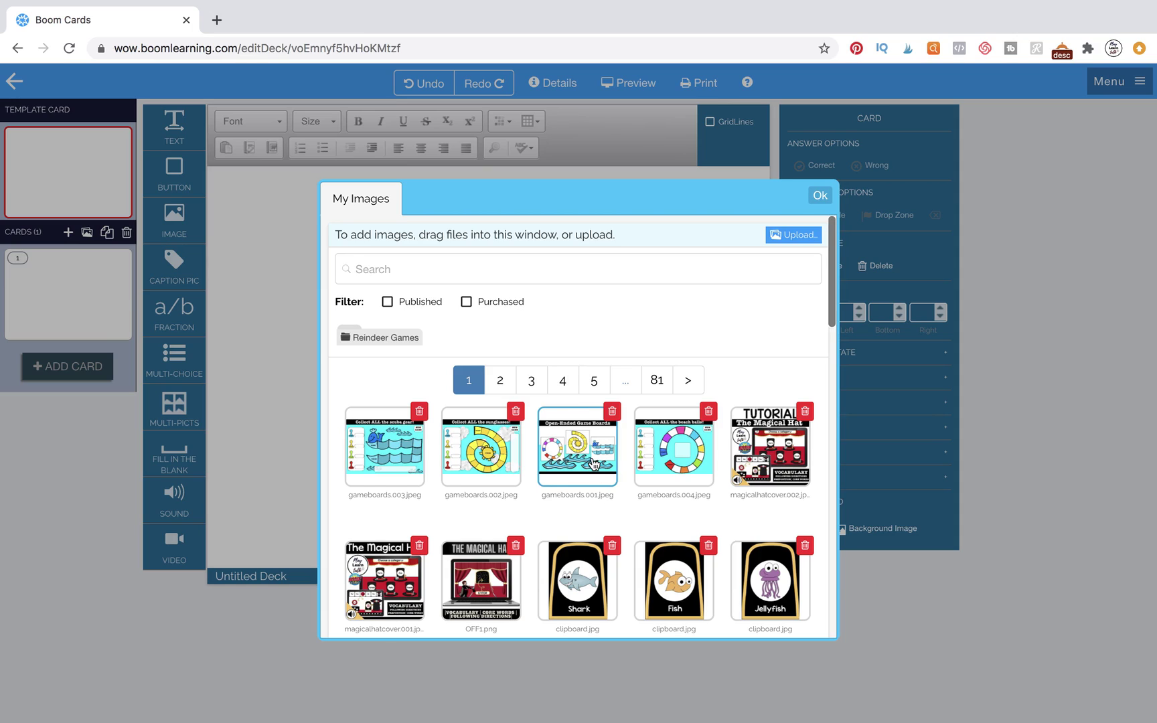
pyautogui.click(667, 460)
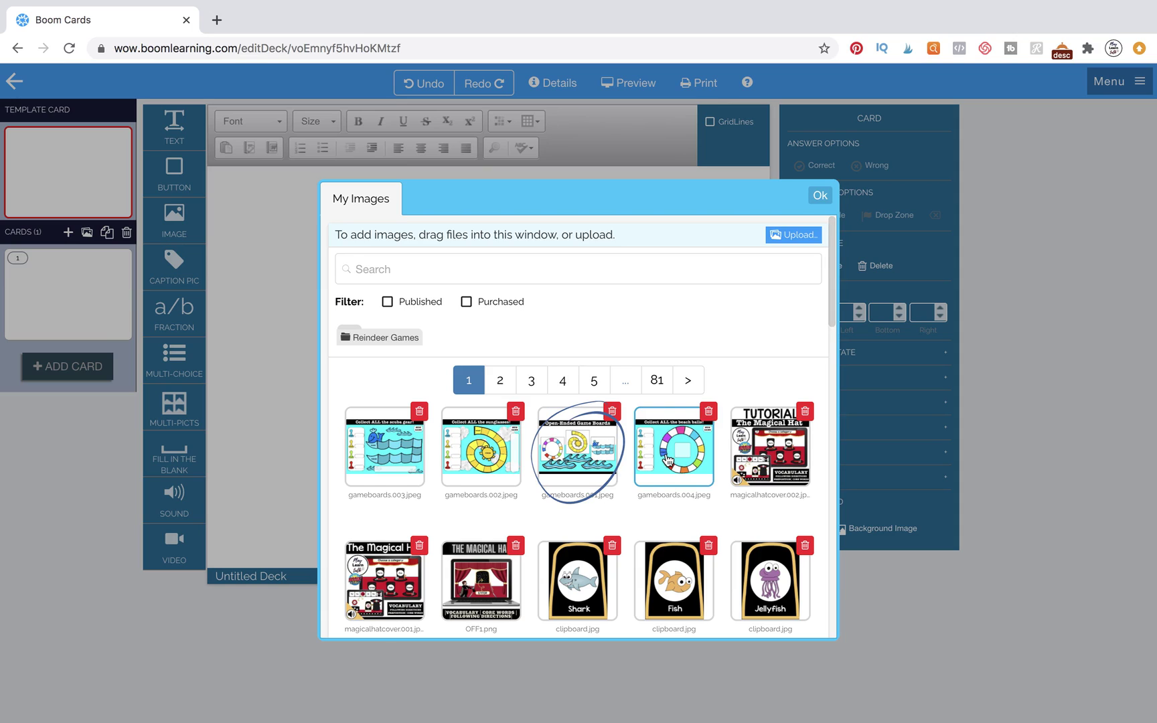
pyautogui.click(464, 469)
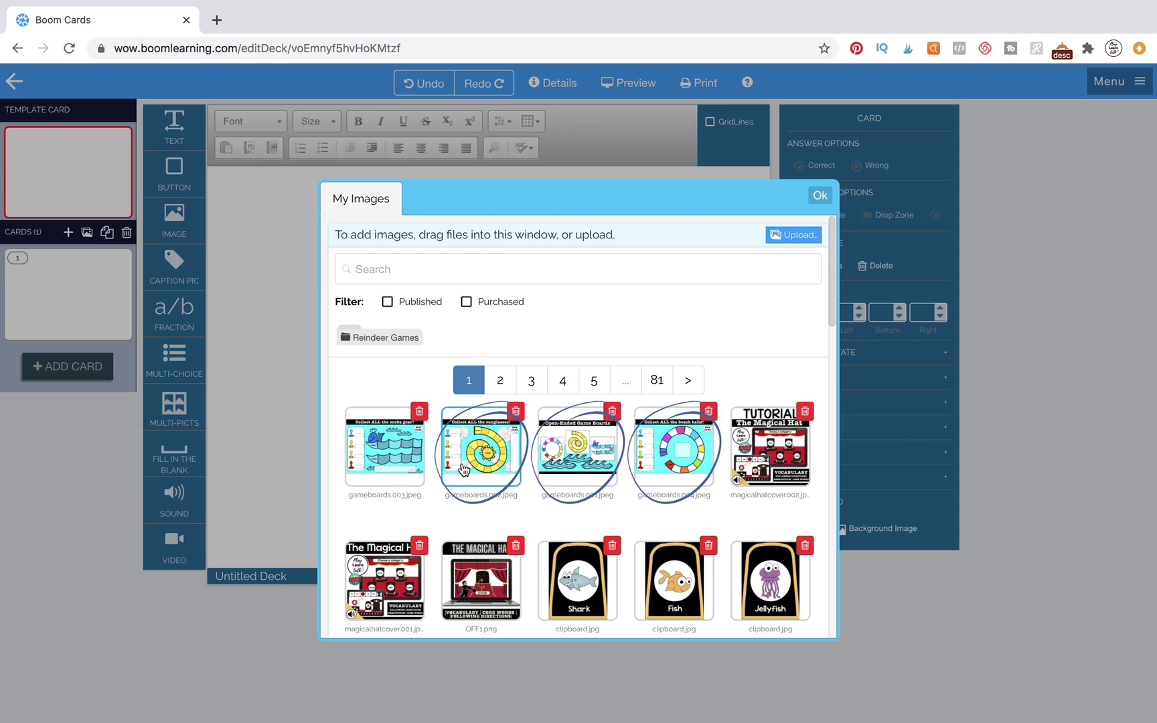
pyautogui.click(402, 466)
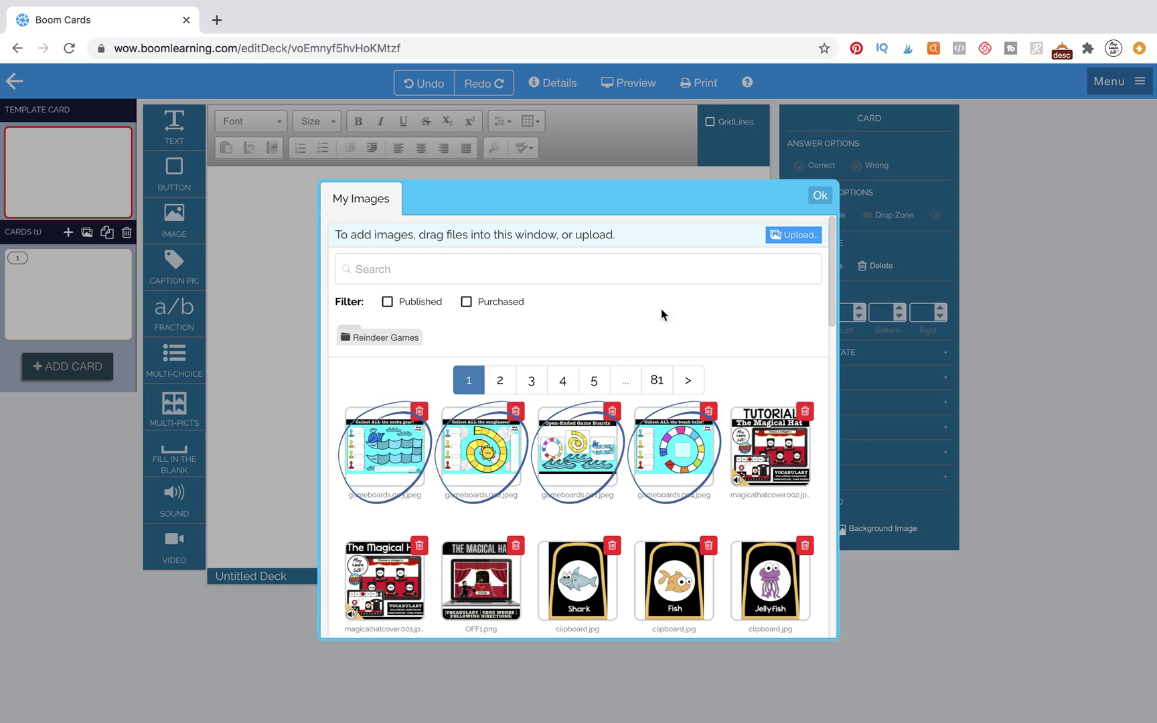
pyautogui.click(820, 199)
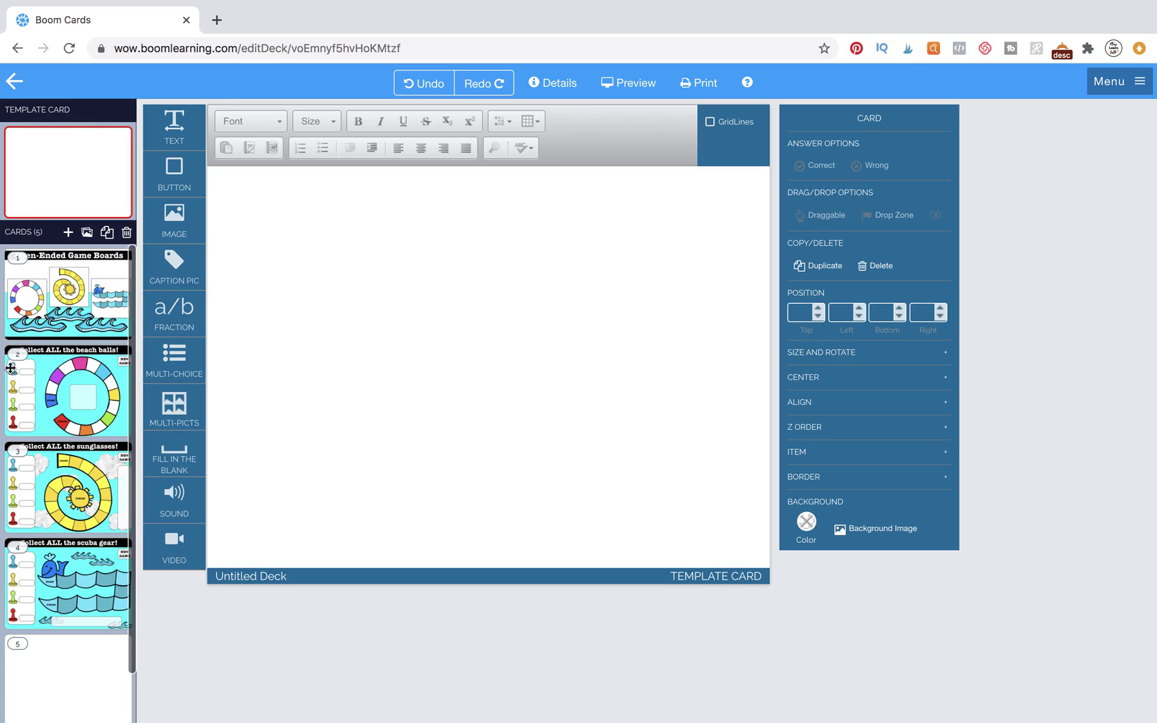
pyautogui.click(69, 656)
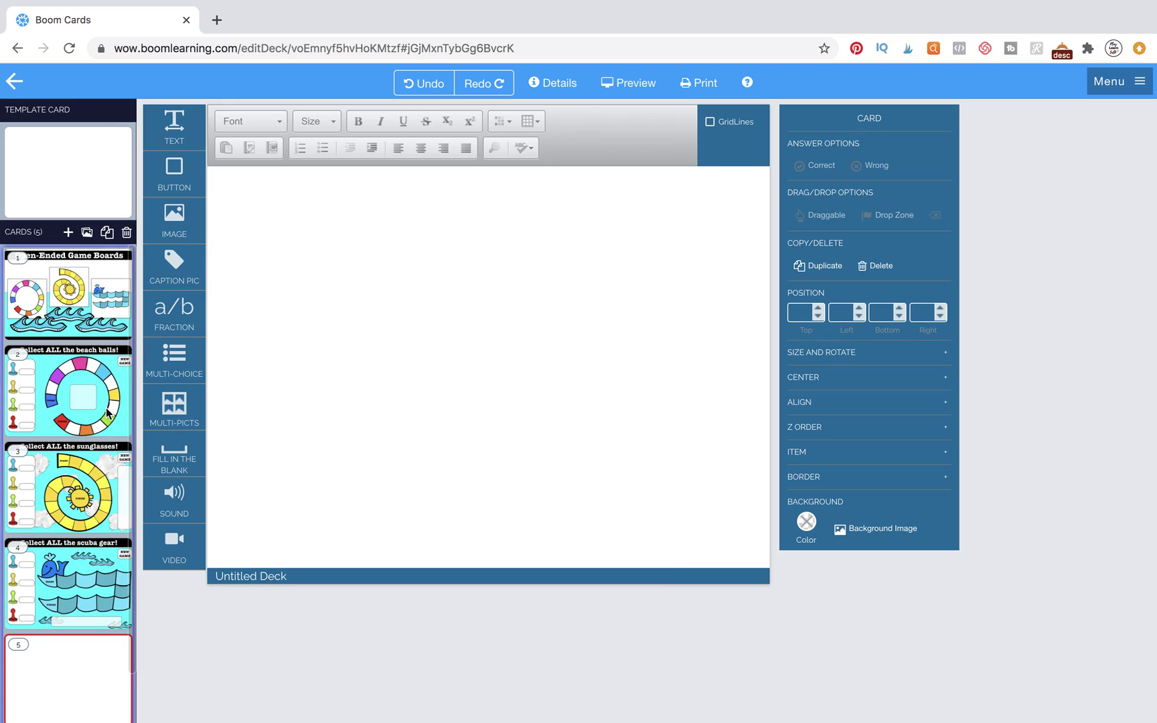
pyautogui.click(126, 235)
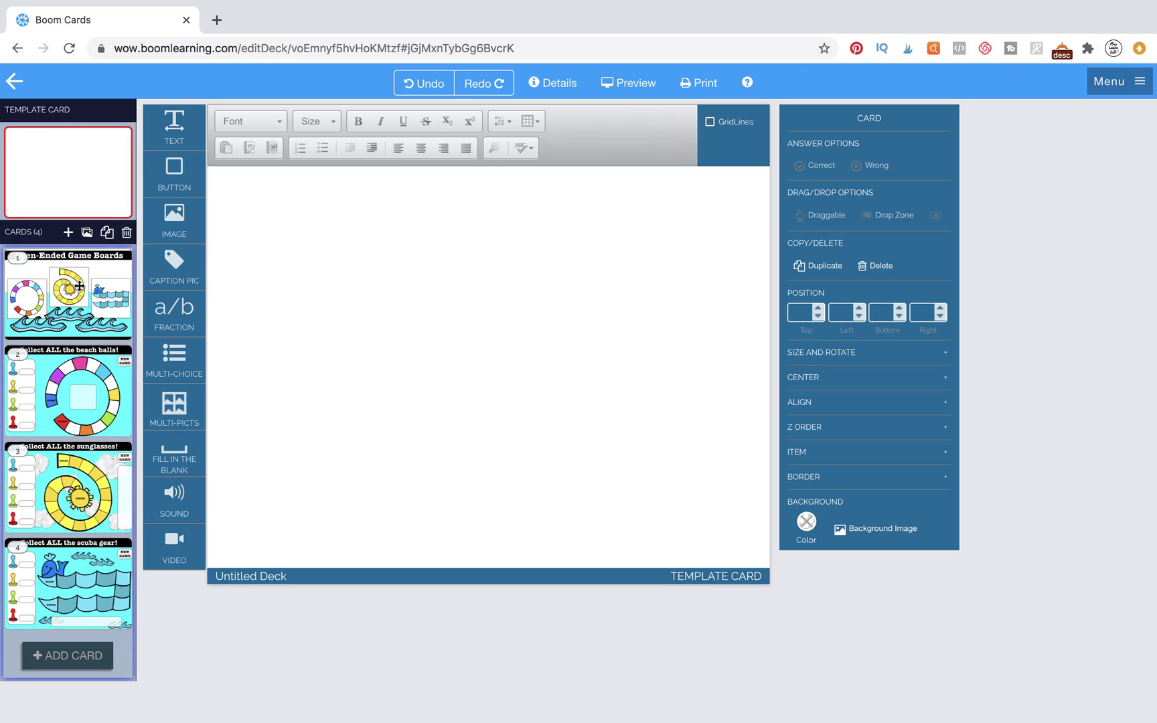
# - Add an empty text box on card 1 over the beach-ball board thumbnail, spanning about 12 to 228 across and 162 to 380 down
pyautogui.click(79, 312)
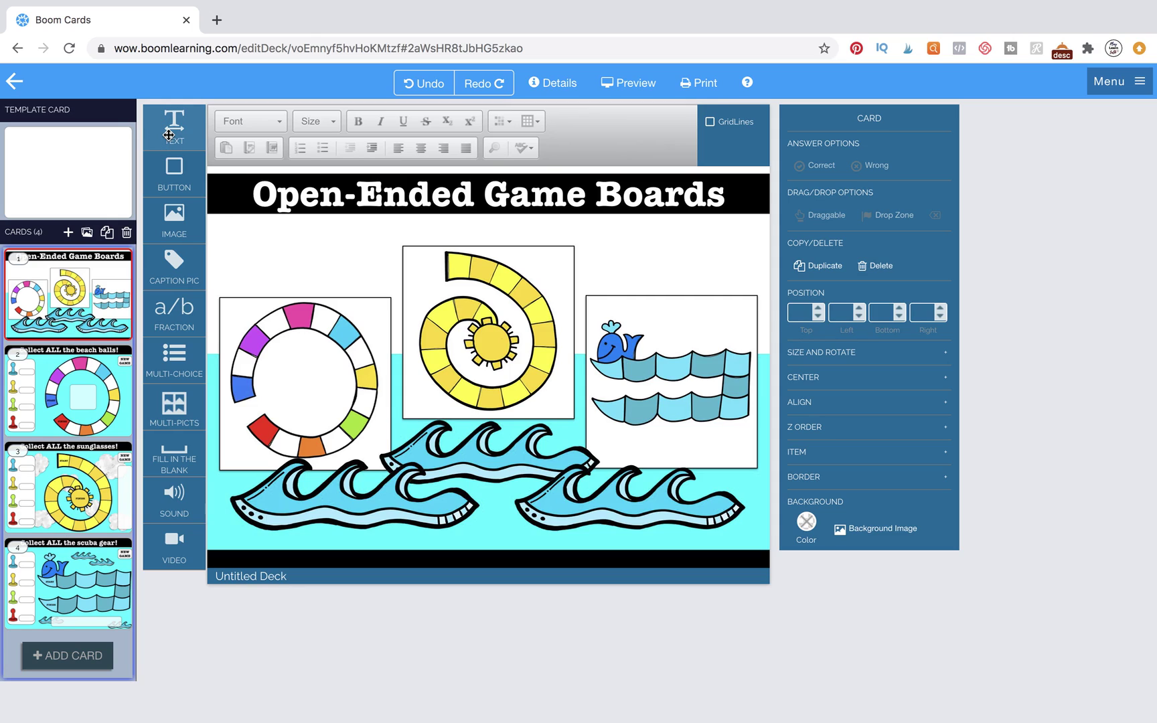
pyautogui.moveTo(169, 135); pyautogui.dragTo(287, 272)
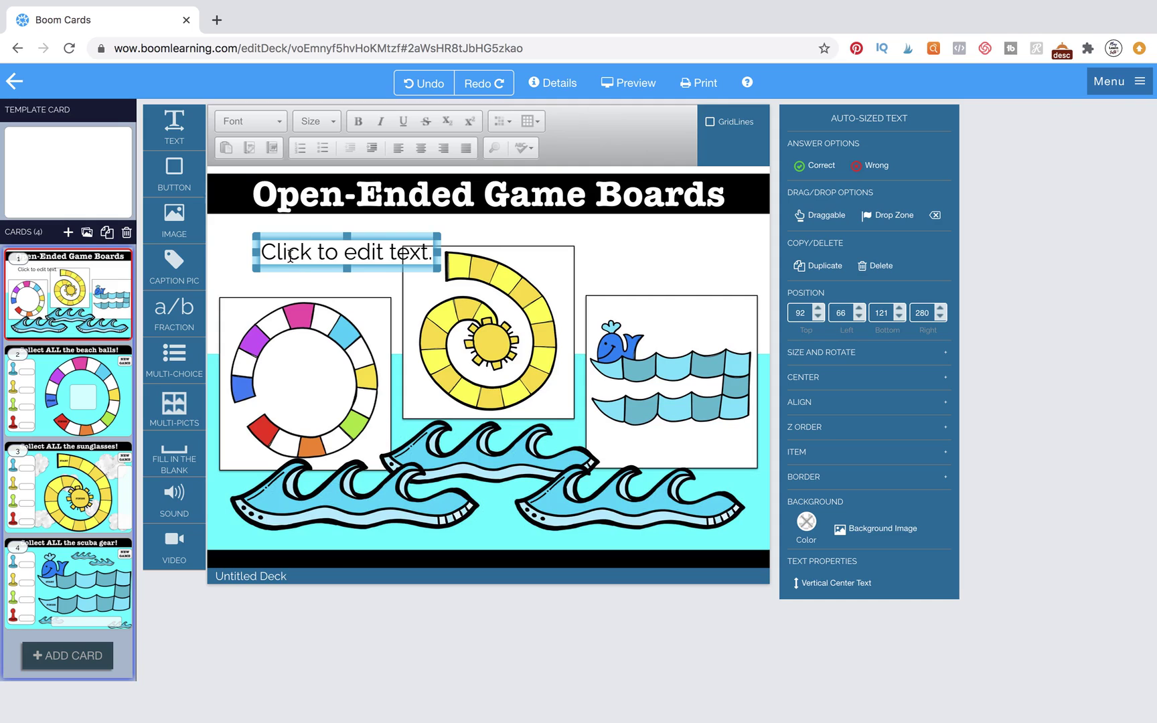
pyautogui.click(290, 255)
pyautogui.press('BackSpace')
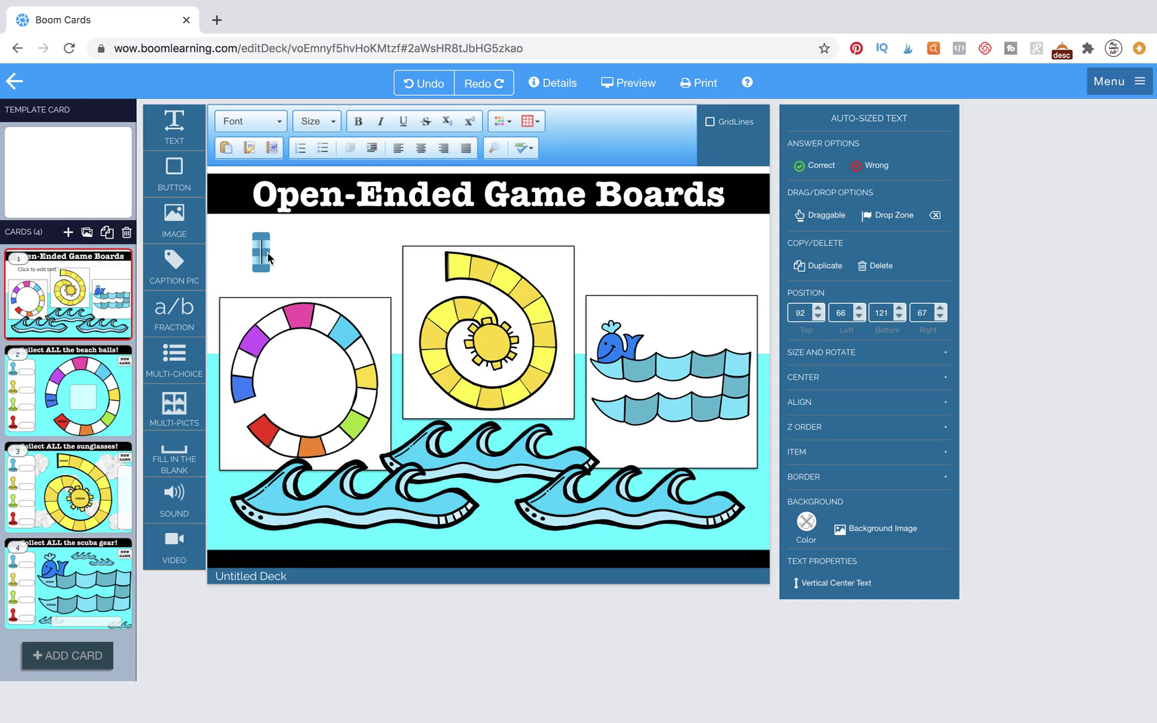
pyautogui.moveTo(269, 258); pyautogui.dragTo(404, 257)
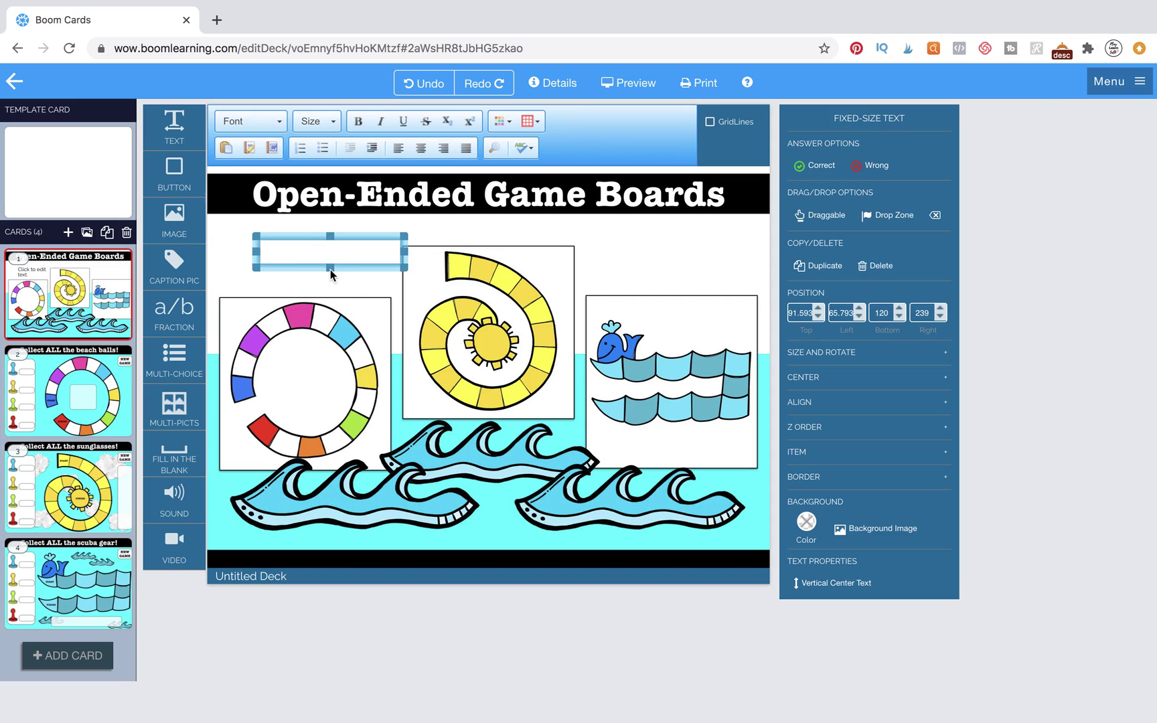
pyautogui.moveTo(330, 268); pyautogui.dragTo(397, 476)
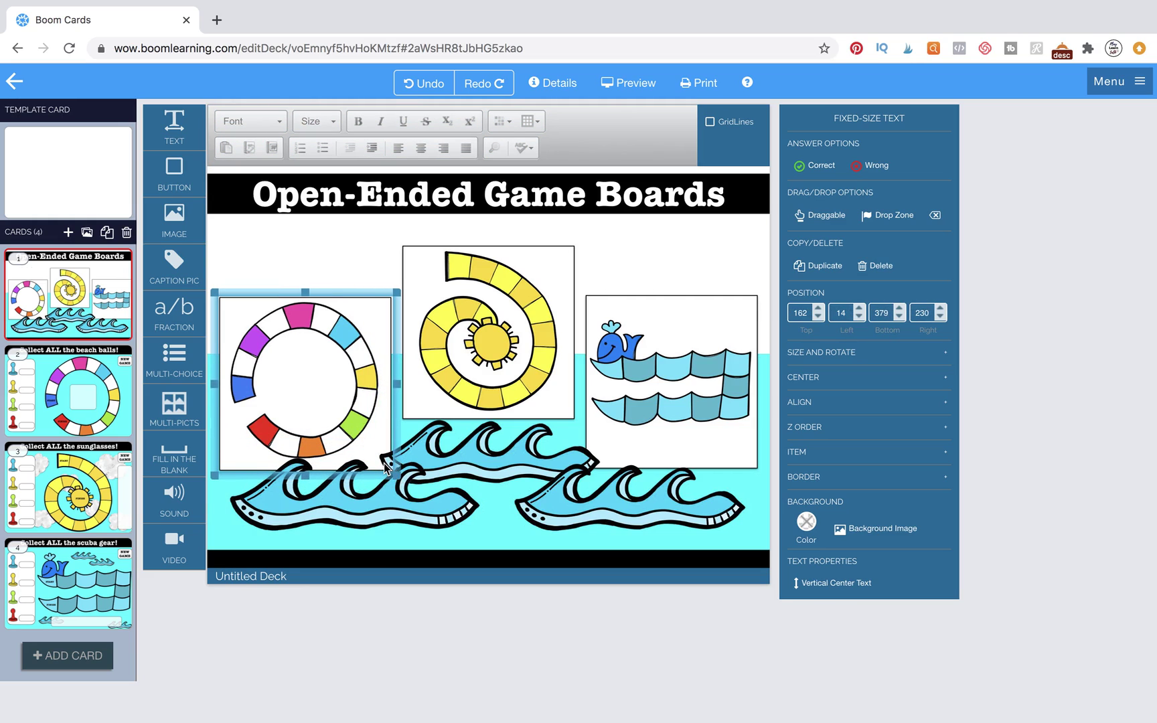
pyautogui.moveTo(387, 467); pyautogui.dragTo(385, 466)
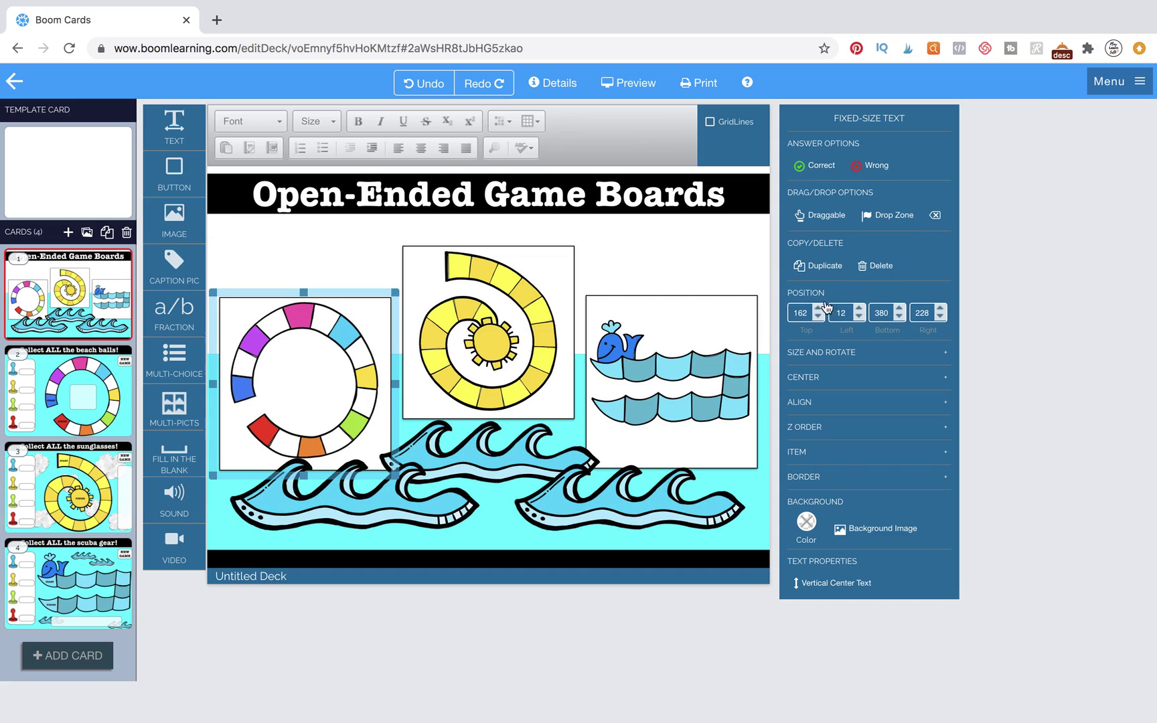
# - Enable Flow Magic in the deck's details
pyautogui.click(577, 90)
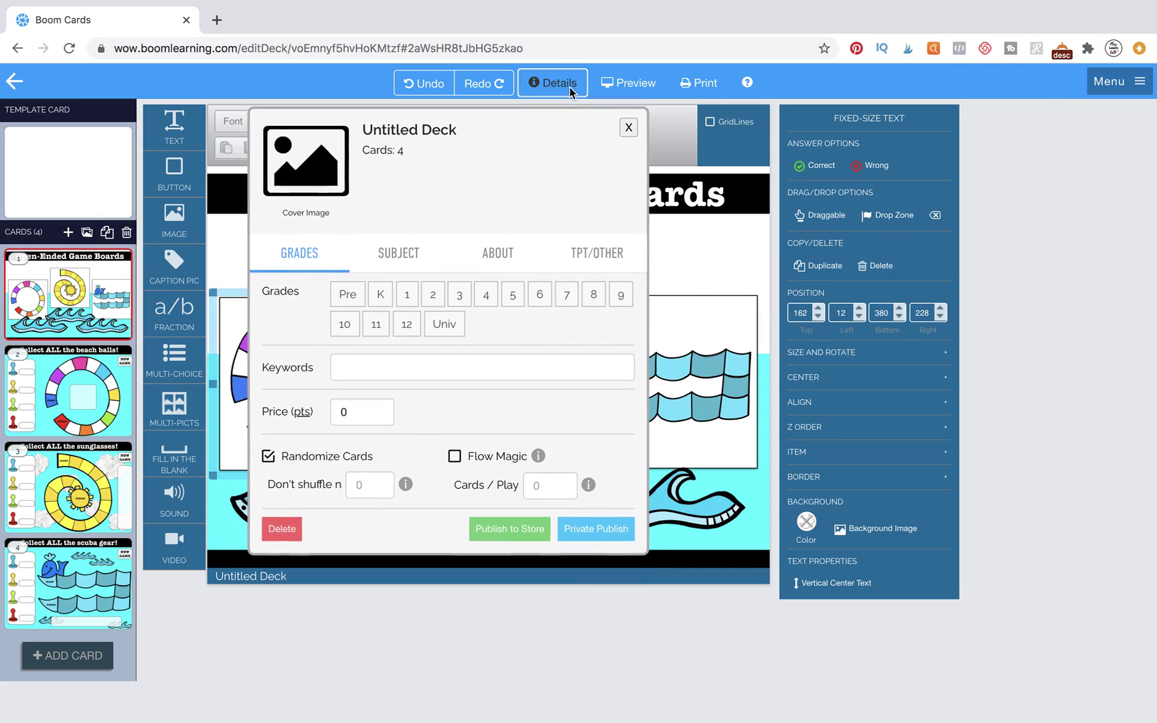
pyautogui.click(455, 456)
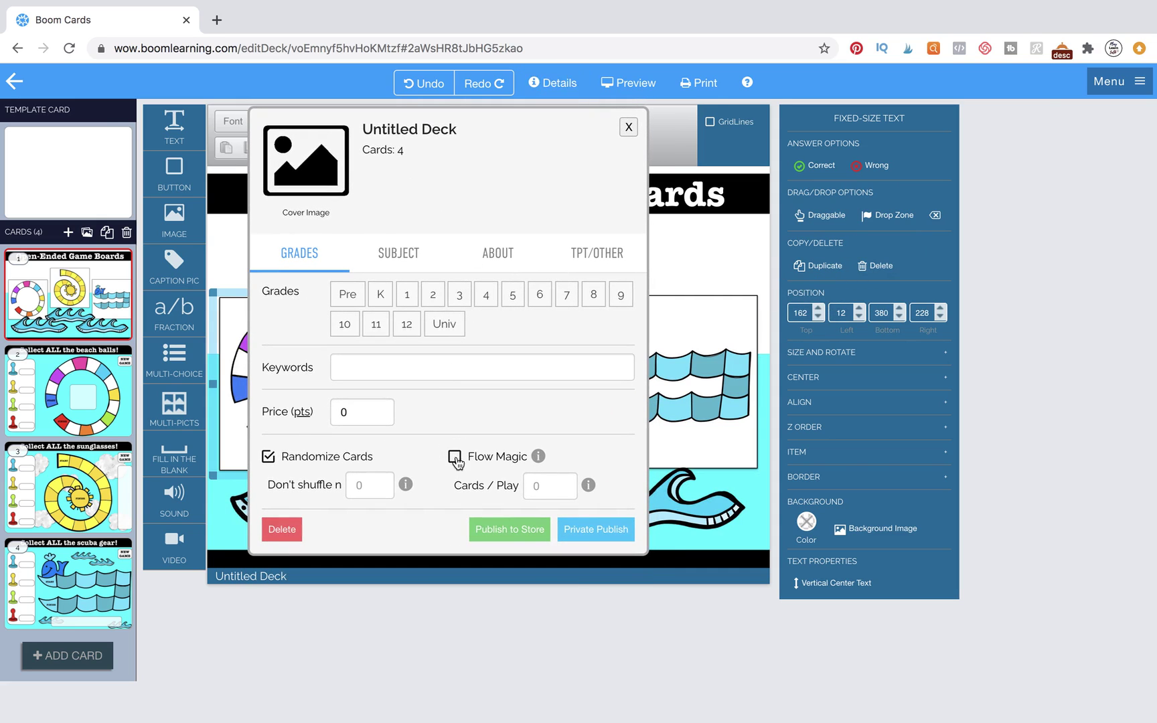
pyautogui.click(512, 494)
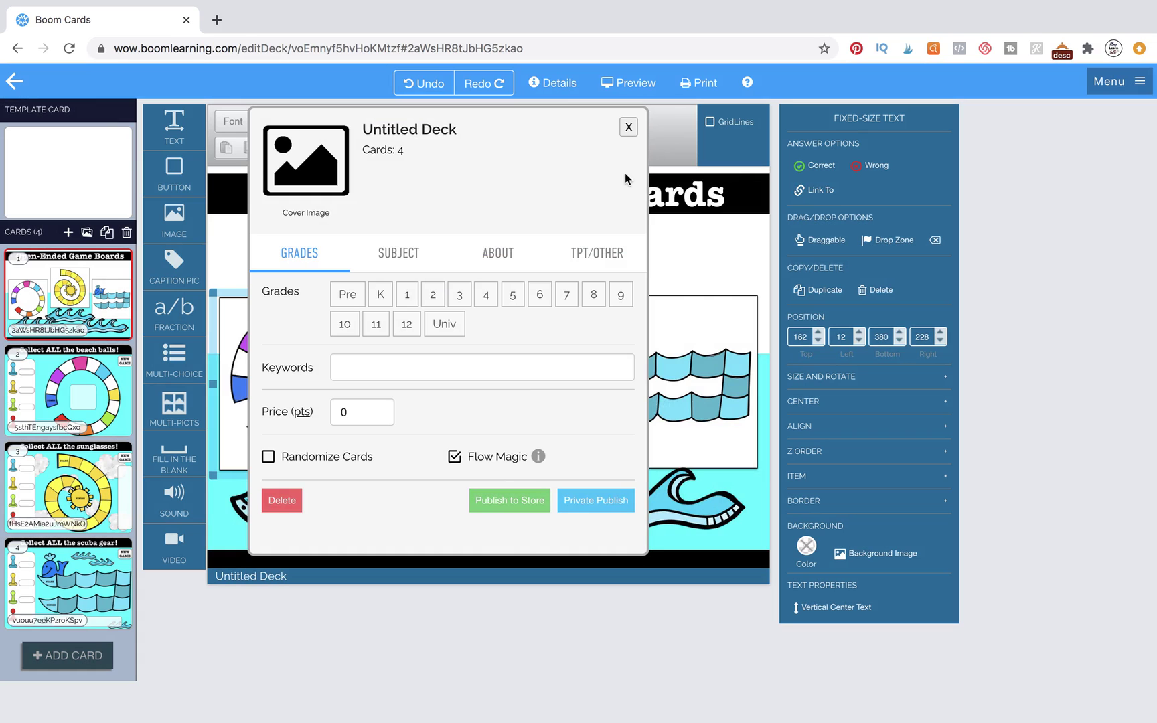
pyautogui.click(629, 129)
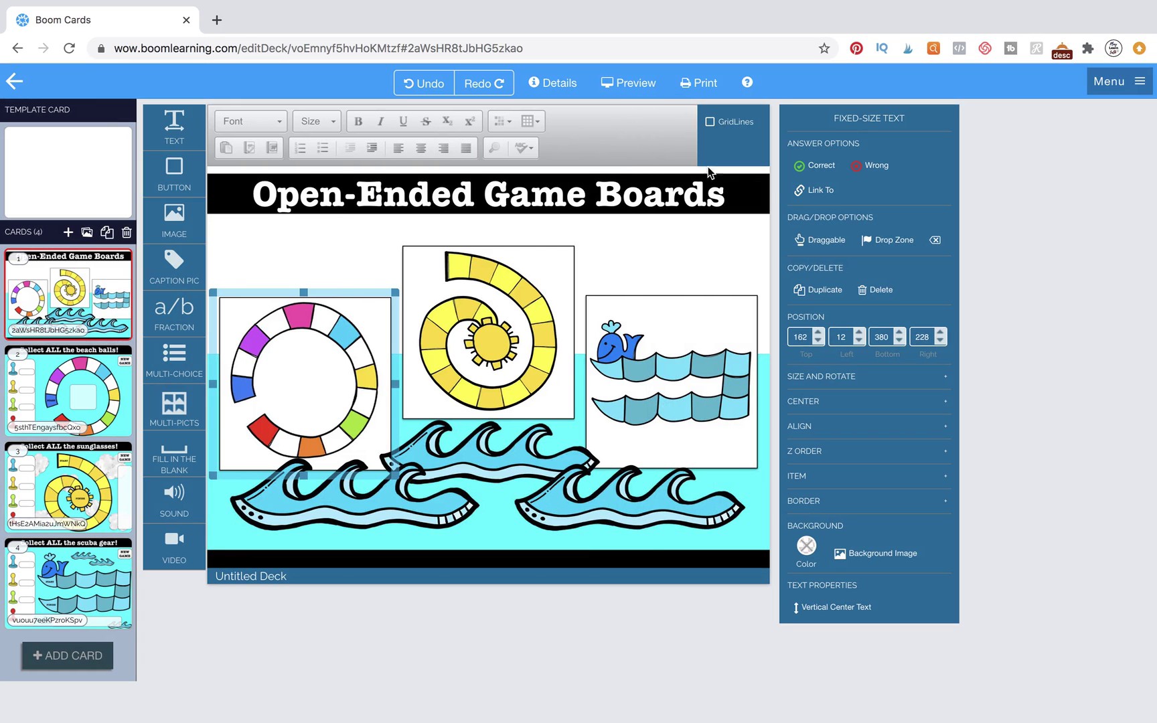
# - Link the empty text box over the beach-ball board to card 2, "Collect ALL the beach balls!"
pyautogui.click(826, 191)
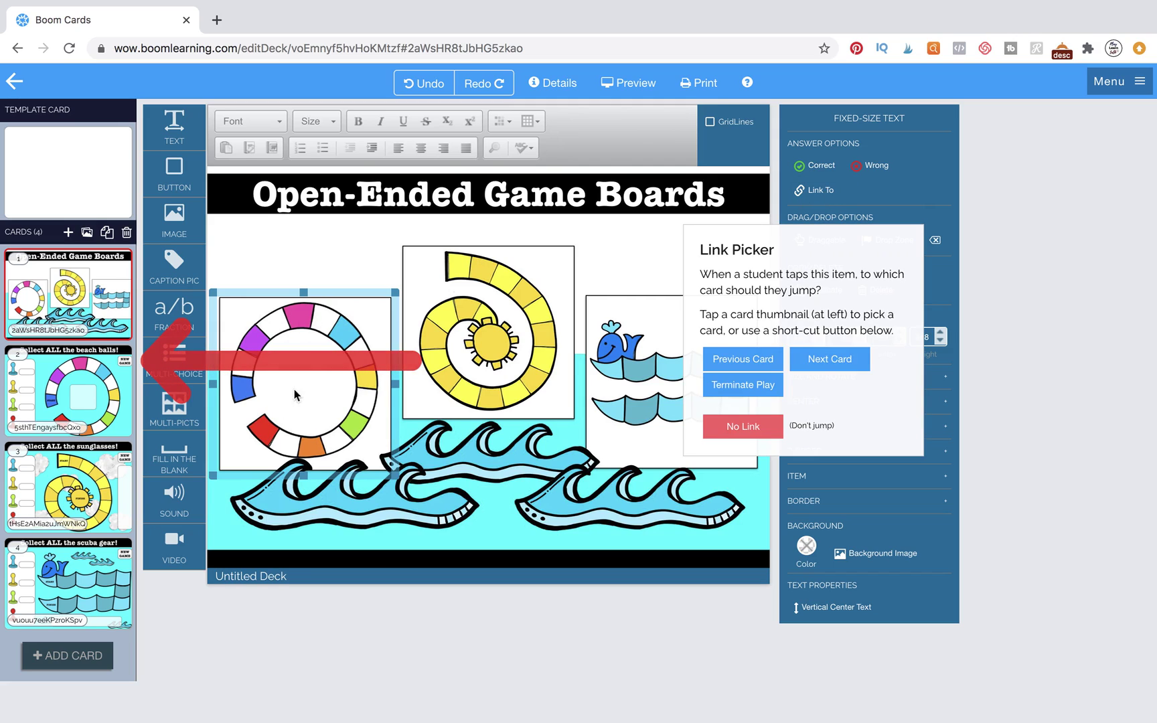
pyautogui.click(75, 393)
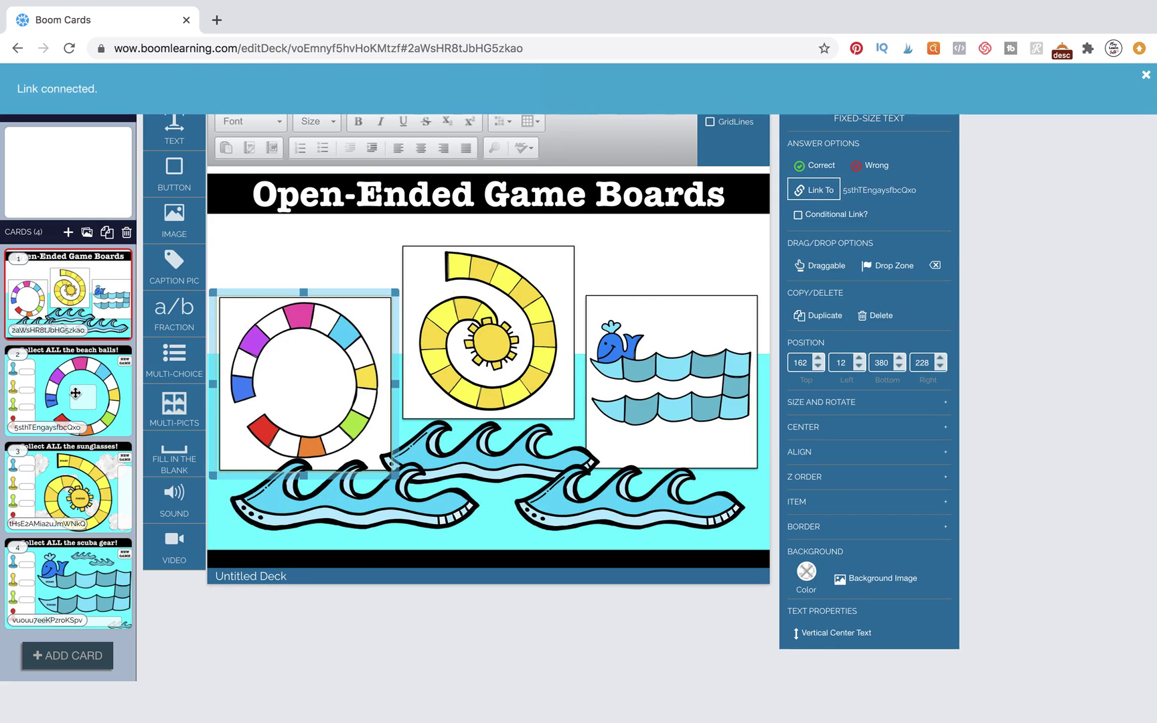
# - Duplicate the linked text box twice, placing one copy over the yellow spiral board and the other over the whale board
pyautogui.click(295, 340)
pyautogui.click(295, 340)
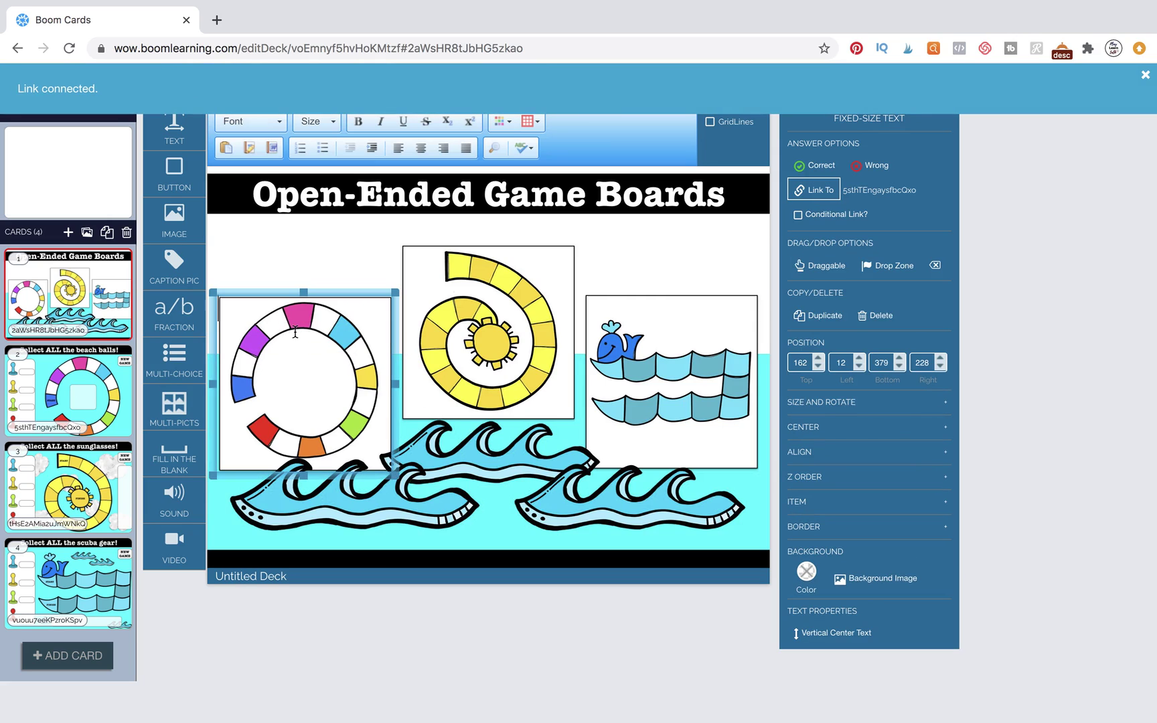
pyautogui.click(824, 316)
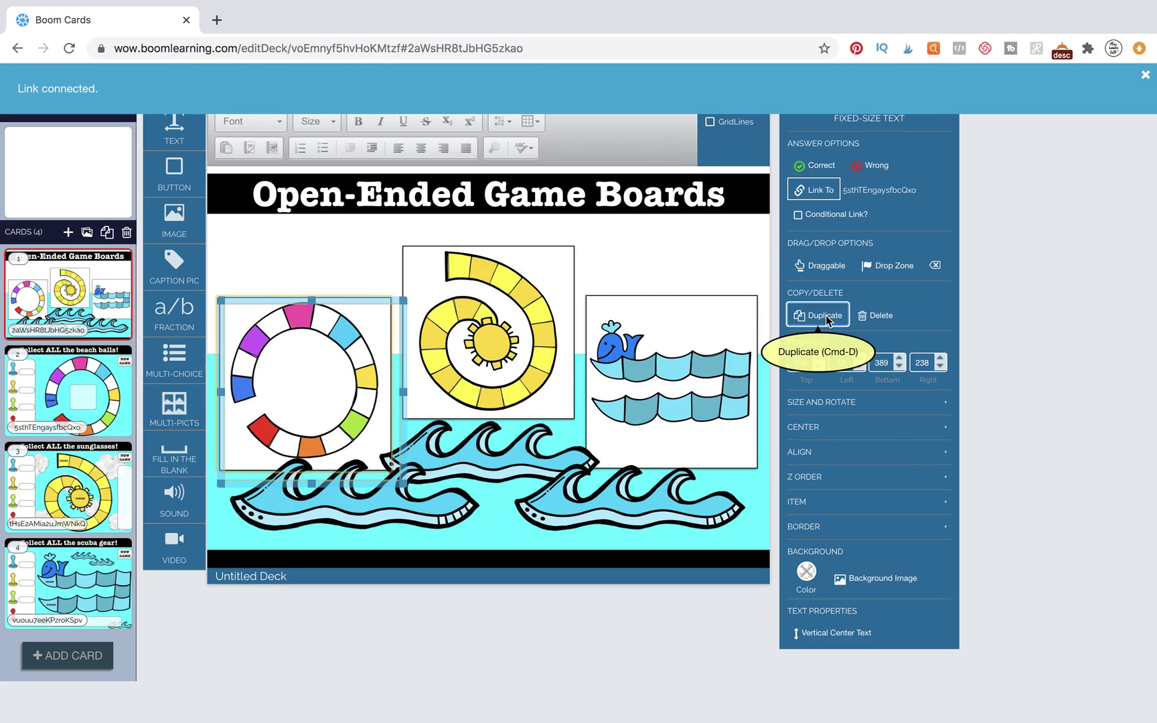
pyautogui.moveTo(361, 302); pyautogui.dragTo(534, 240)
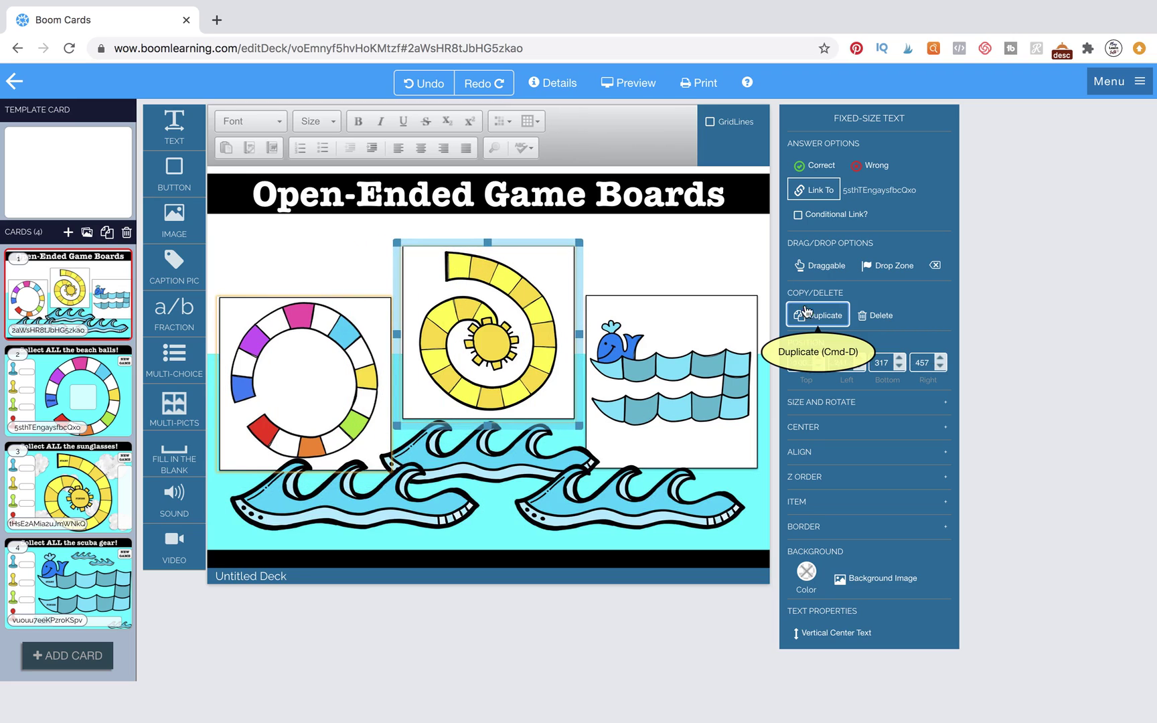
pyautogui.click(812, 315)
pyautogui.moveTo(559, 251); pyautogui.dragTo(713, 290)
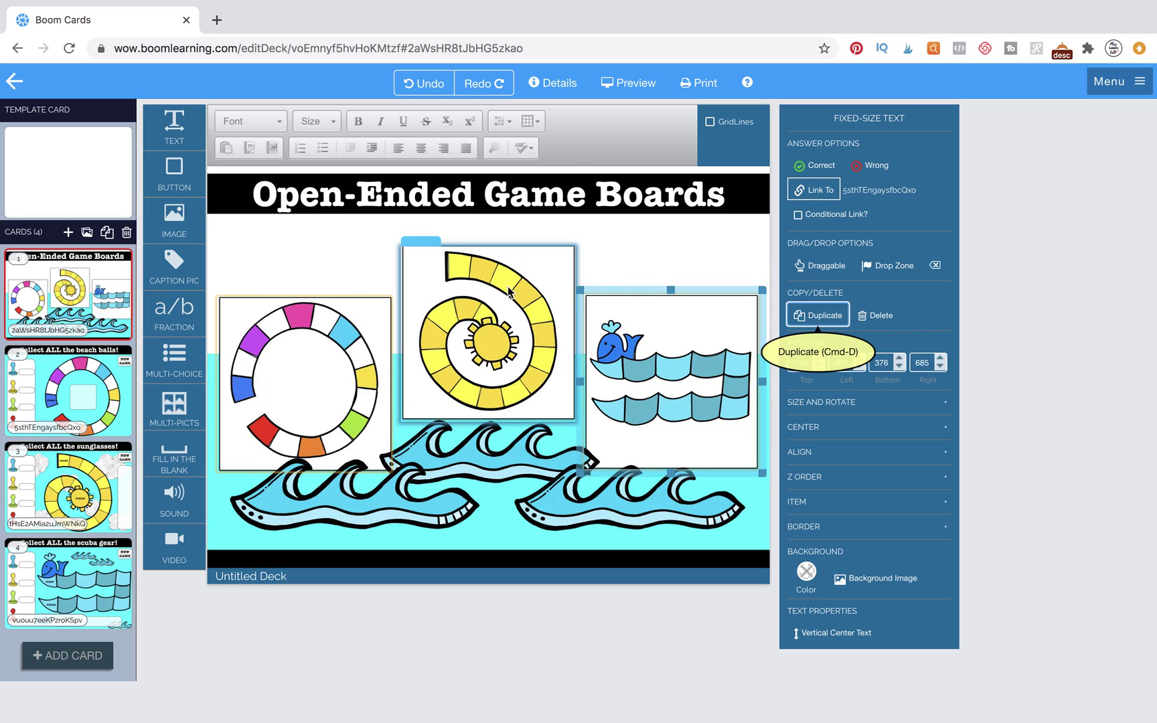
pyautogui.click(617, 249)
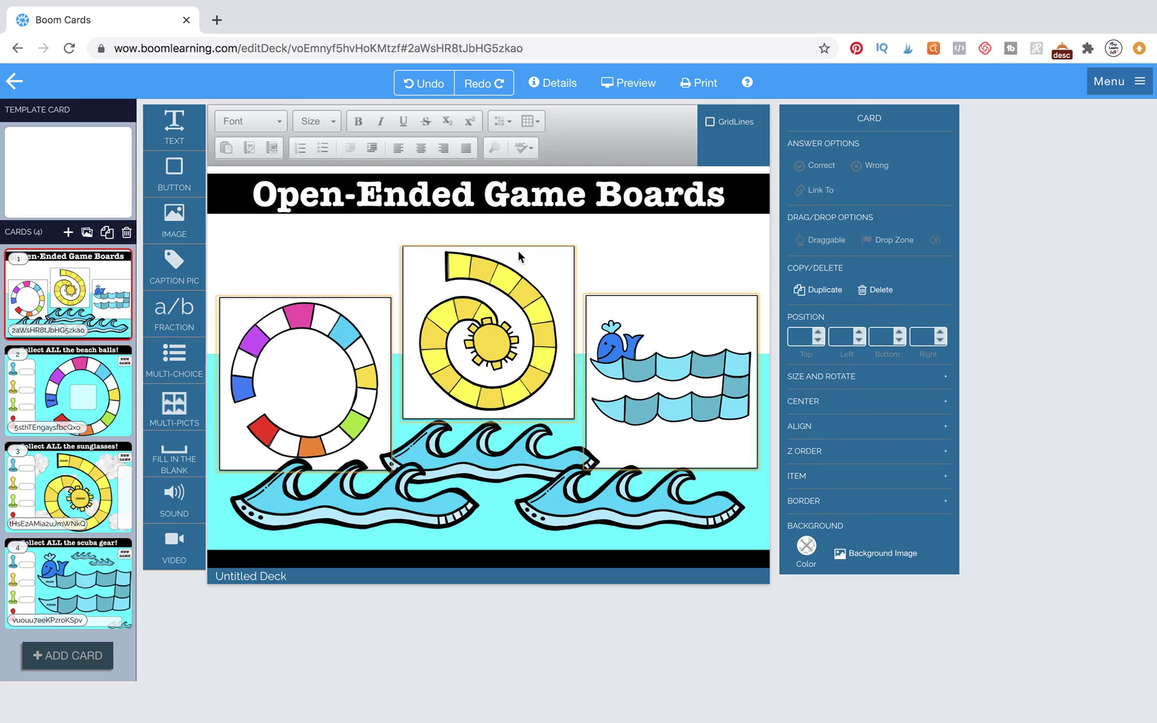
# - Link the text box over the yellow spiral board to card 3 and the one over the whale board to card 4
pyautogui.click(490, 315)
pyautogui.click(818, 191)
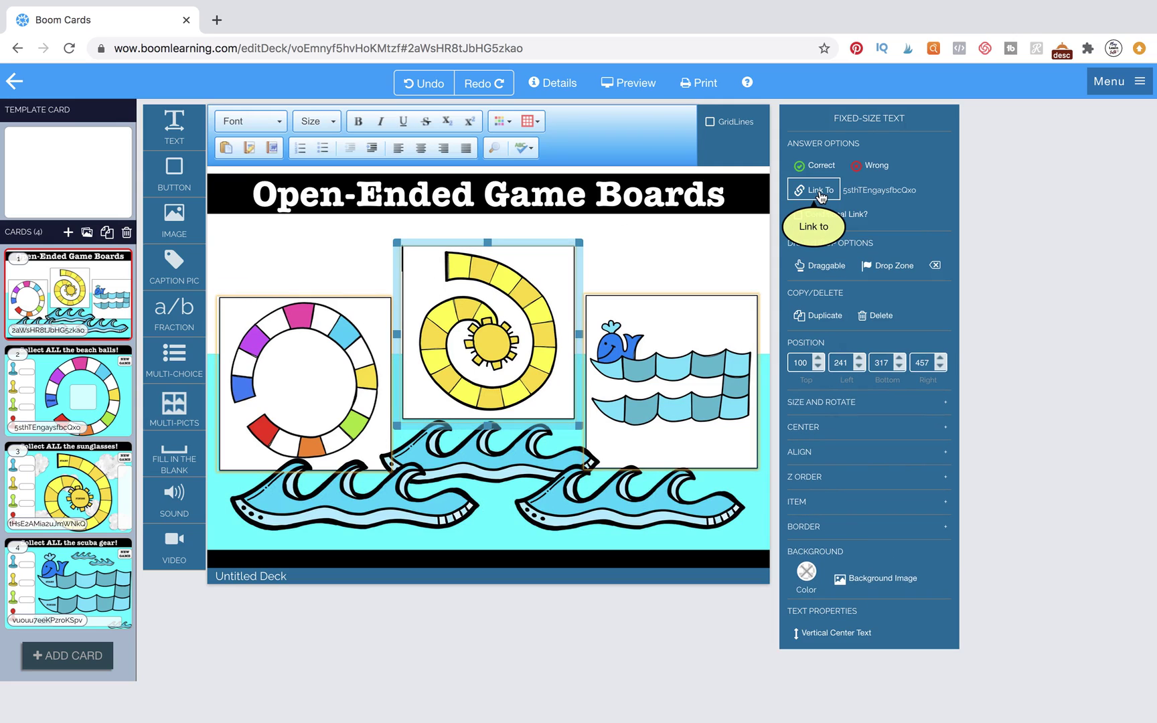
pyautogui.click(40, 496)
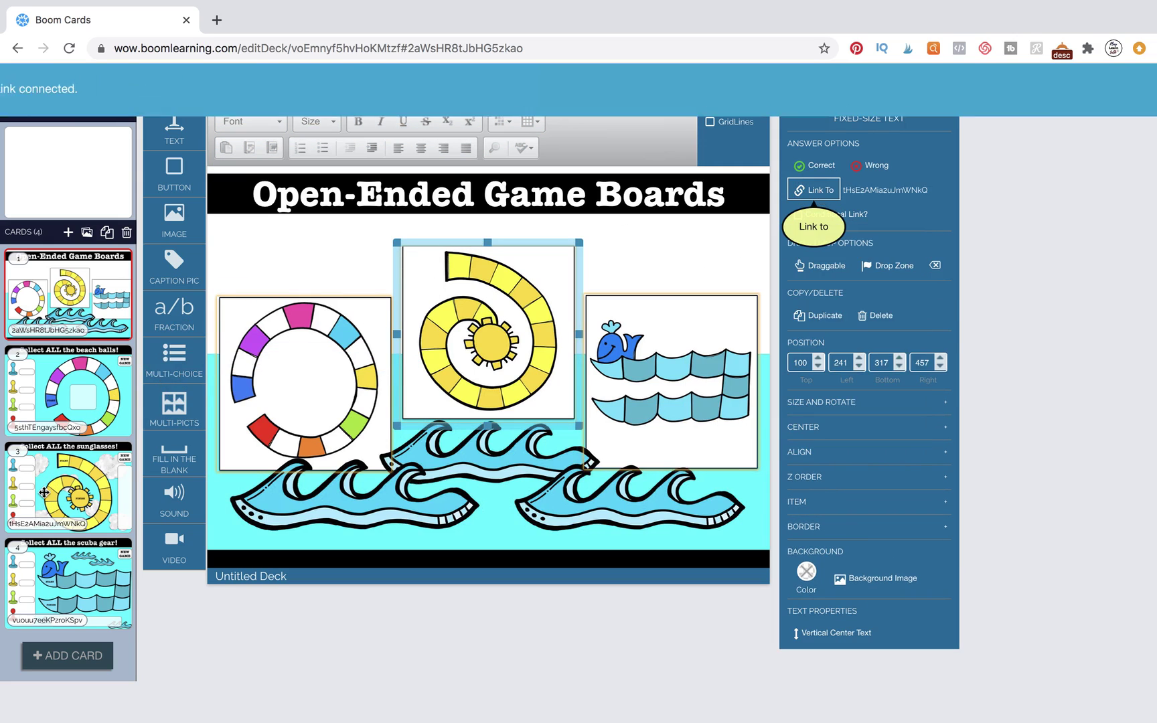
pyautogui.click(666, 312)
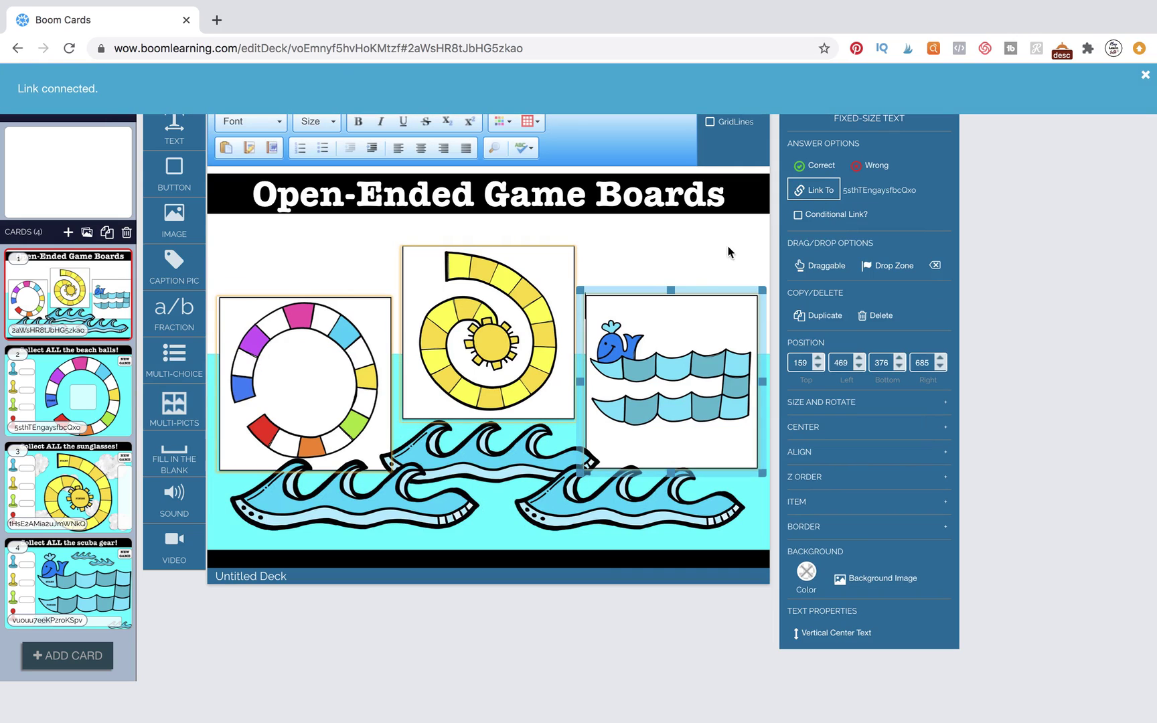
pyautogui.click(813, 191)
pyautogui.click(68, 587)
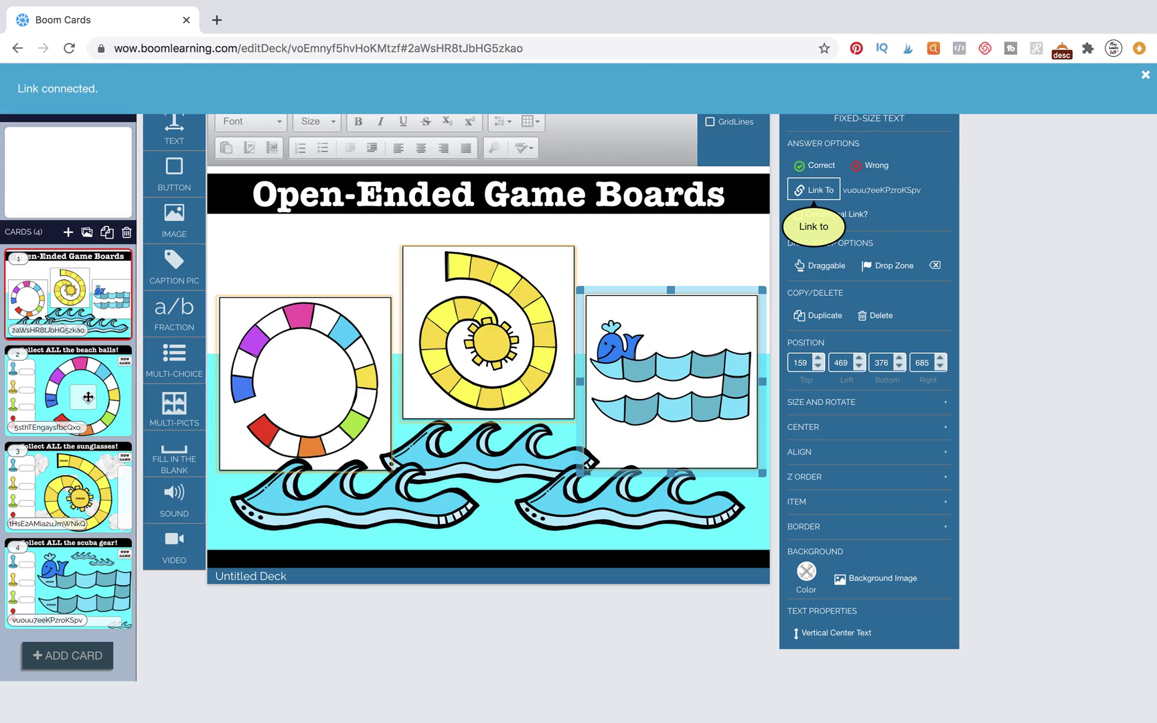
# - Add a fill-in-the-blank box on card 2, sized to the blue pawn's name field at about 133 top, 83 left and 156 right
pyautogui.click(86, 395)
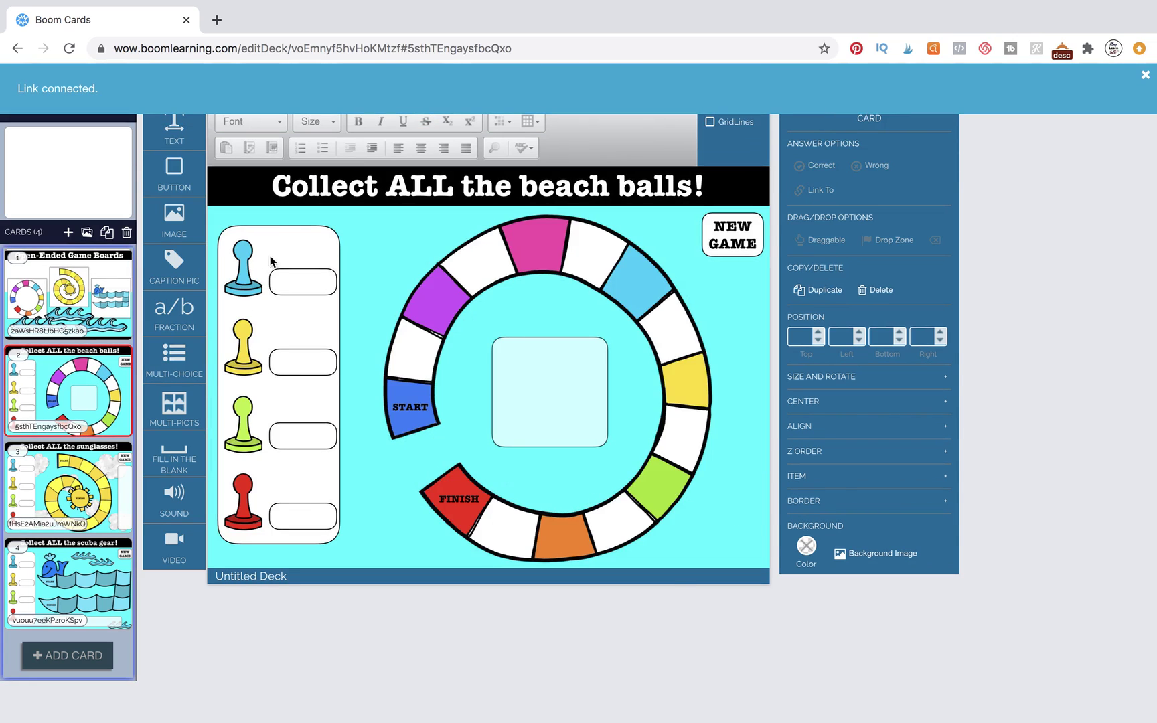
pyautogui.click(235, 288)
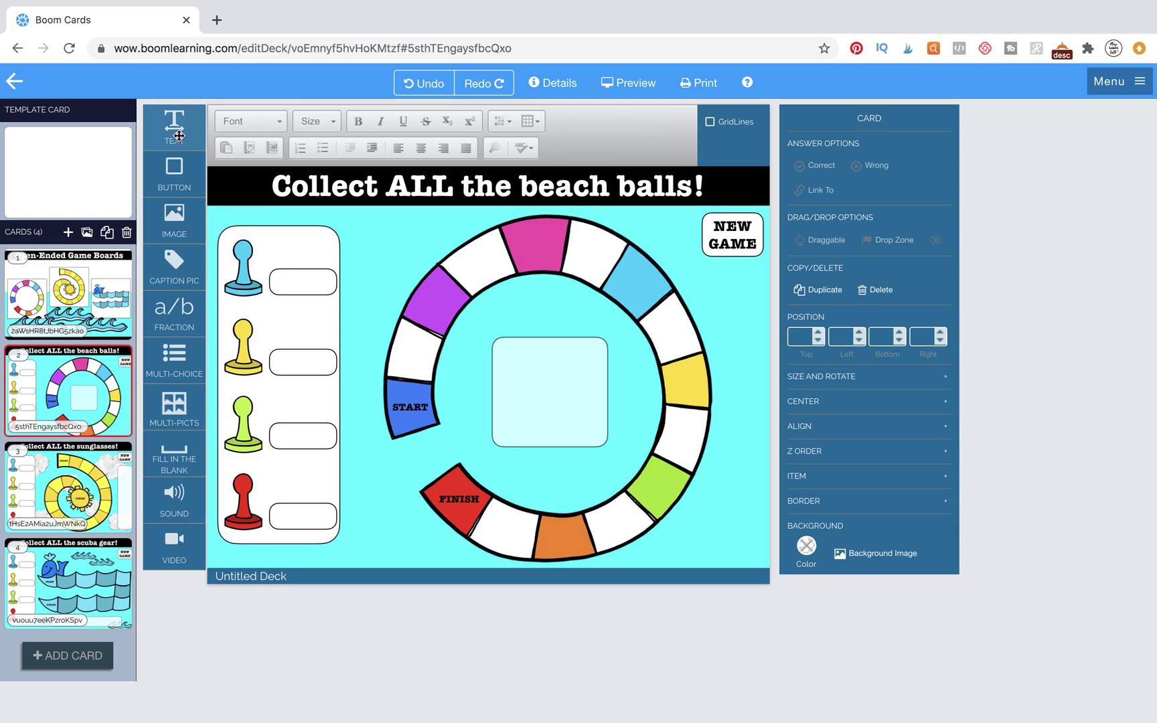
pyautogui.moveTo(187, 463); pyautogui.dragTo(436, 281)
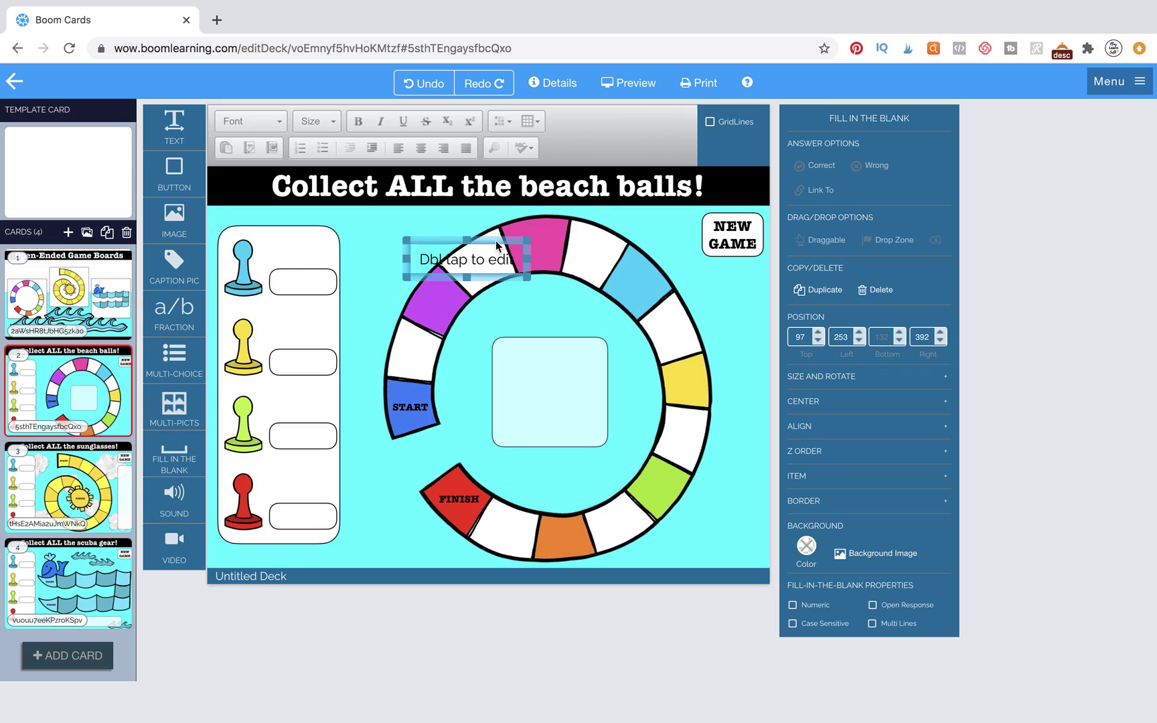
pyautogui.moveTo(494, 240); pyautogui.dragTo(344, 293)
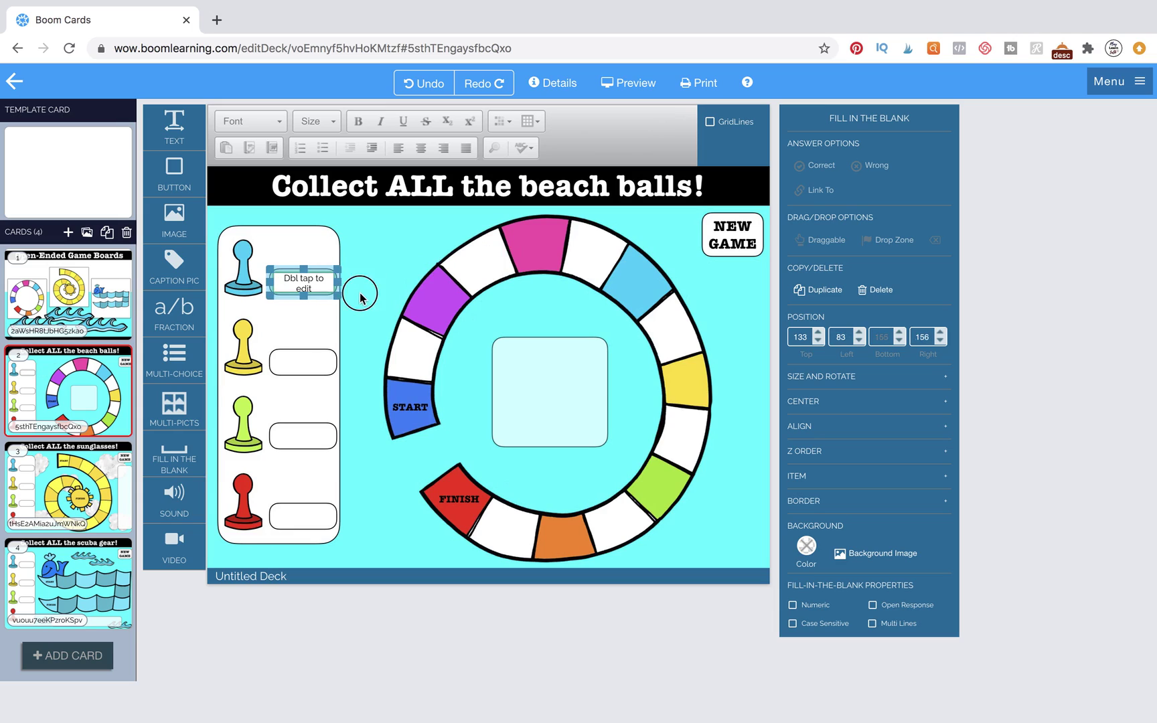
pyautogui.click(399, 272)
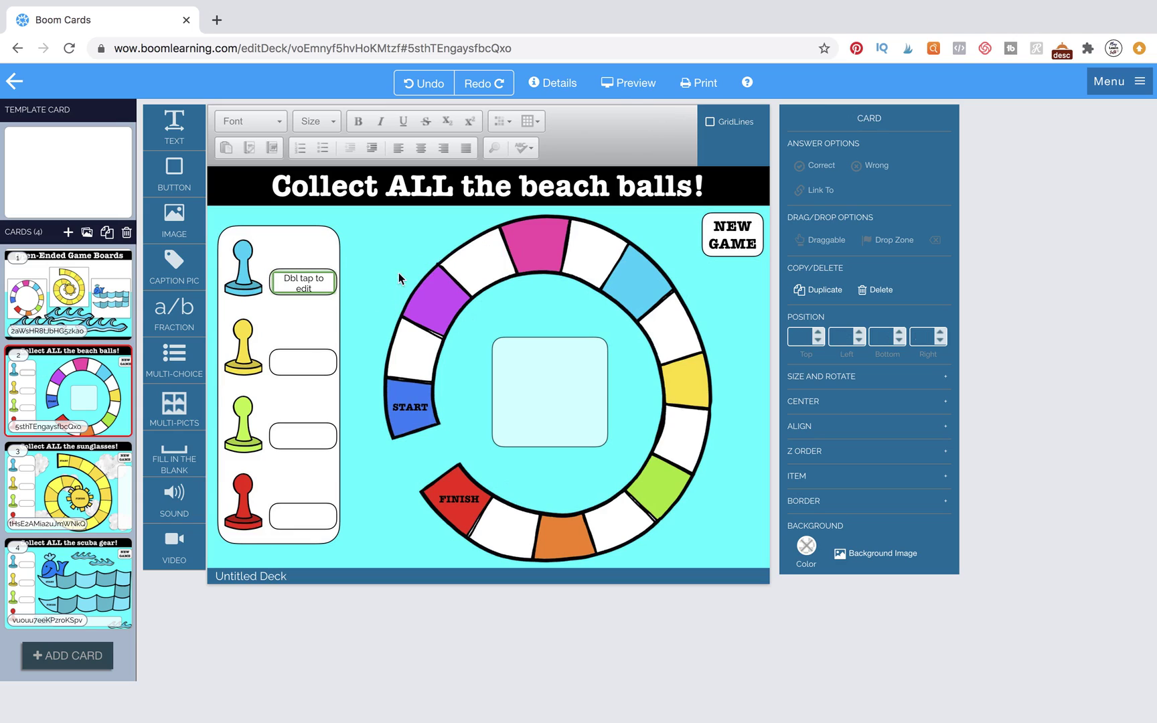
# - Duplicate the fill-in-the-blank box to place one copy in each of the yellow, green and red pawns' name fields
pyautogui.click(302, 275)
pyautogui.hotkey('ctrl', 'd')
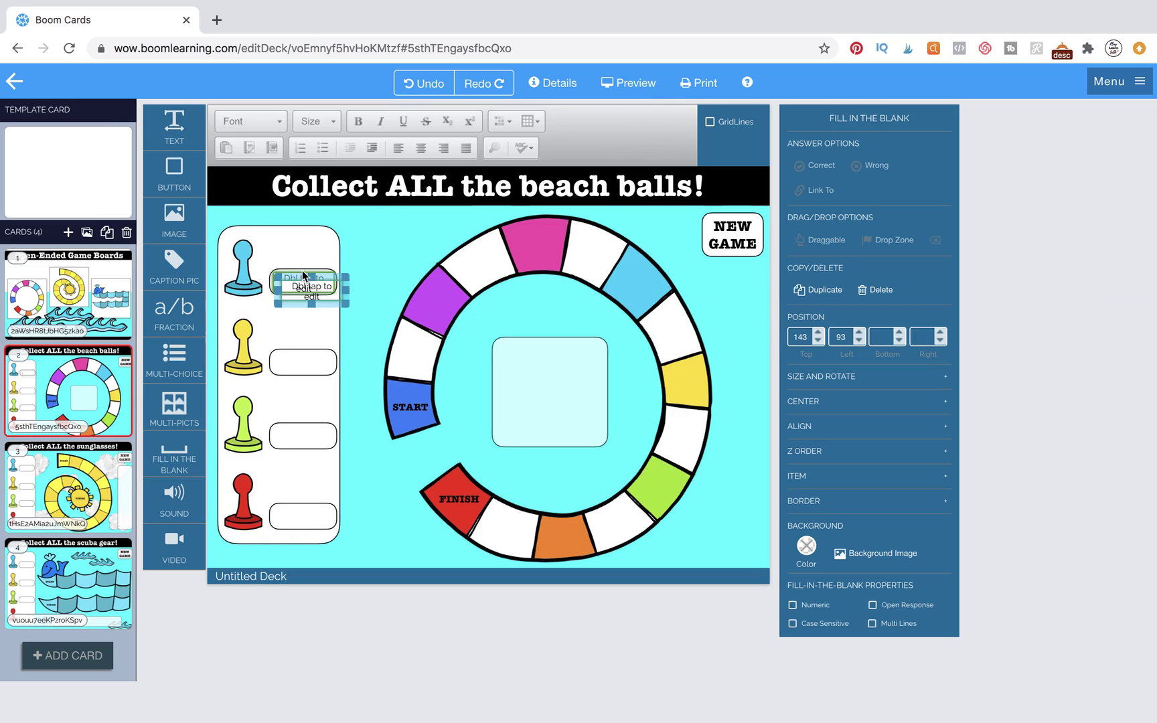
pyautogui.moveTo(326, 273); pyautogui.dragTo(318, 346)
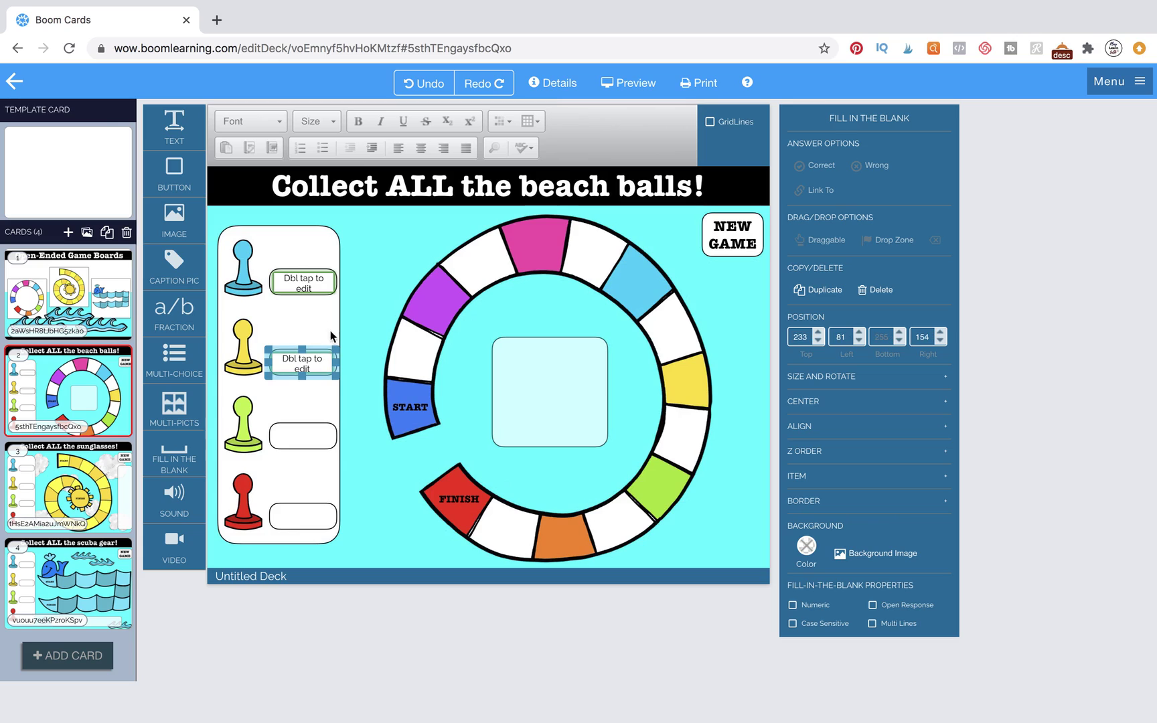
pyautogui.keyDown('shift'); pyautogui.click(289, 265); pyautogui.keyUp('shift')
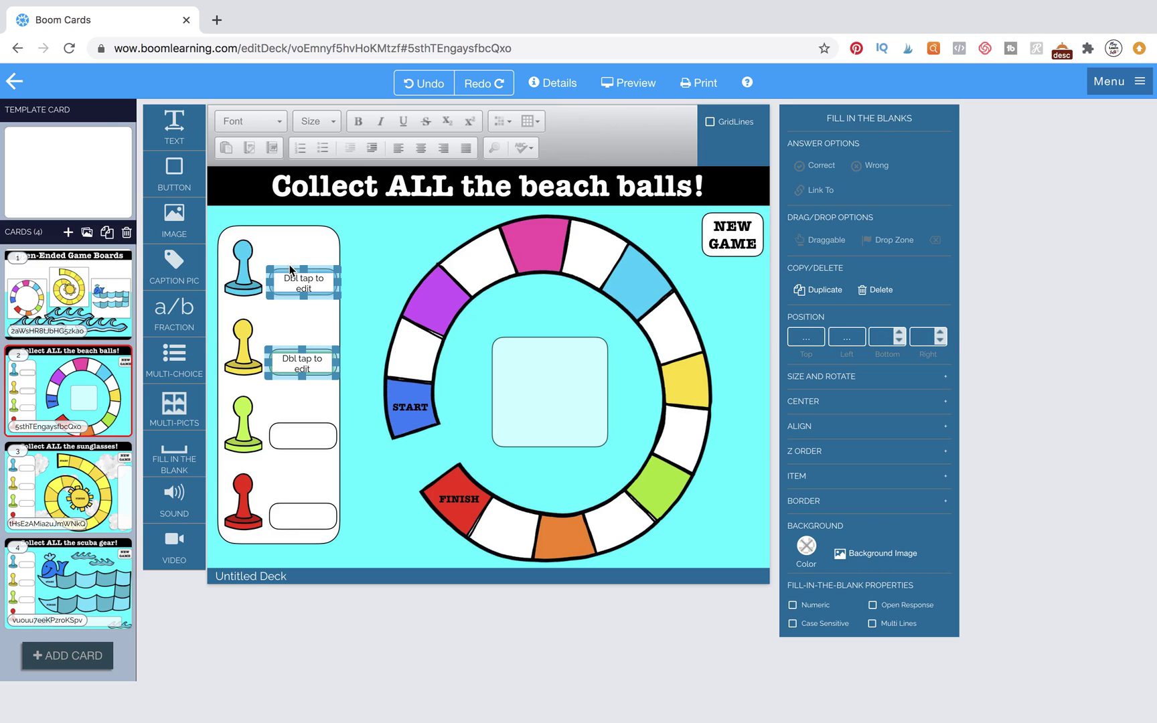
pyautogui.hotkey('ctrl', 'd')
pyautogui.moveTo(340, 275); pyautogui.dragTo(333, 423)
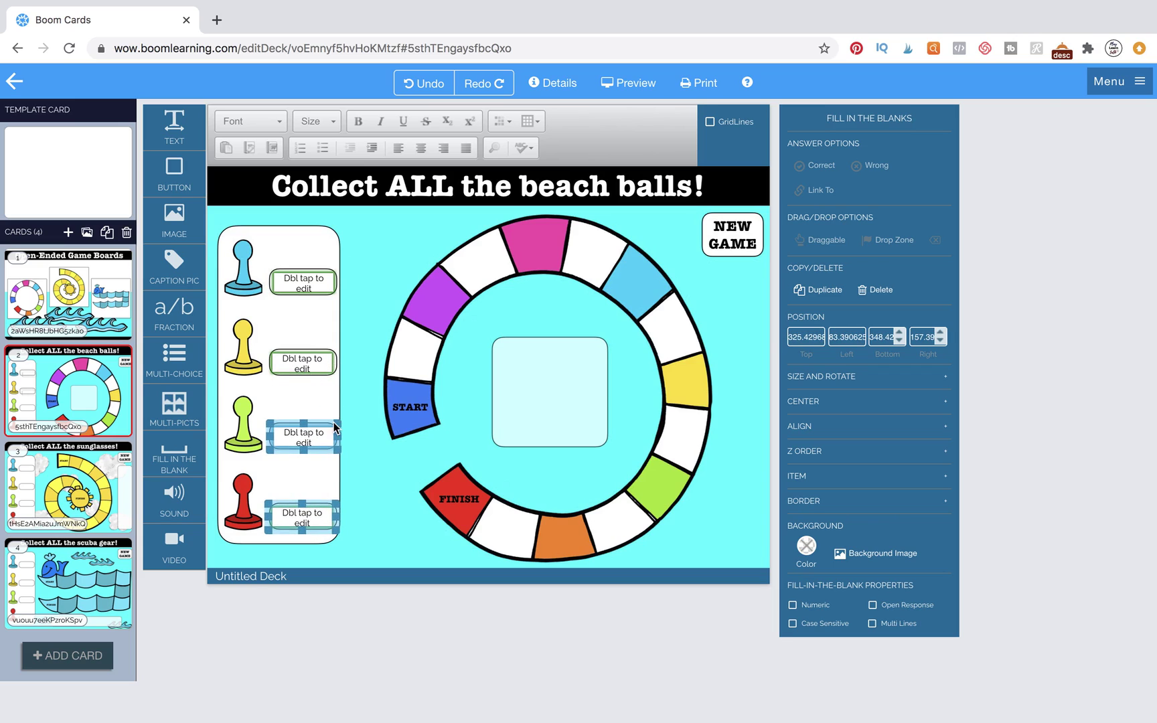
pyautogui.click(367, 451)
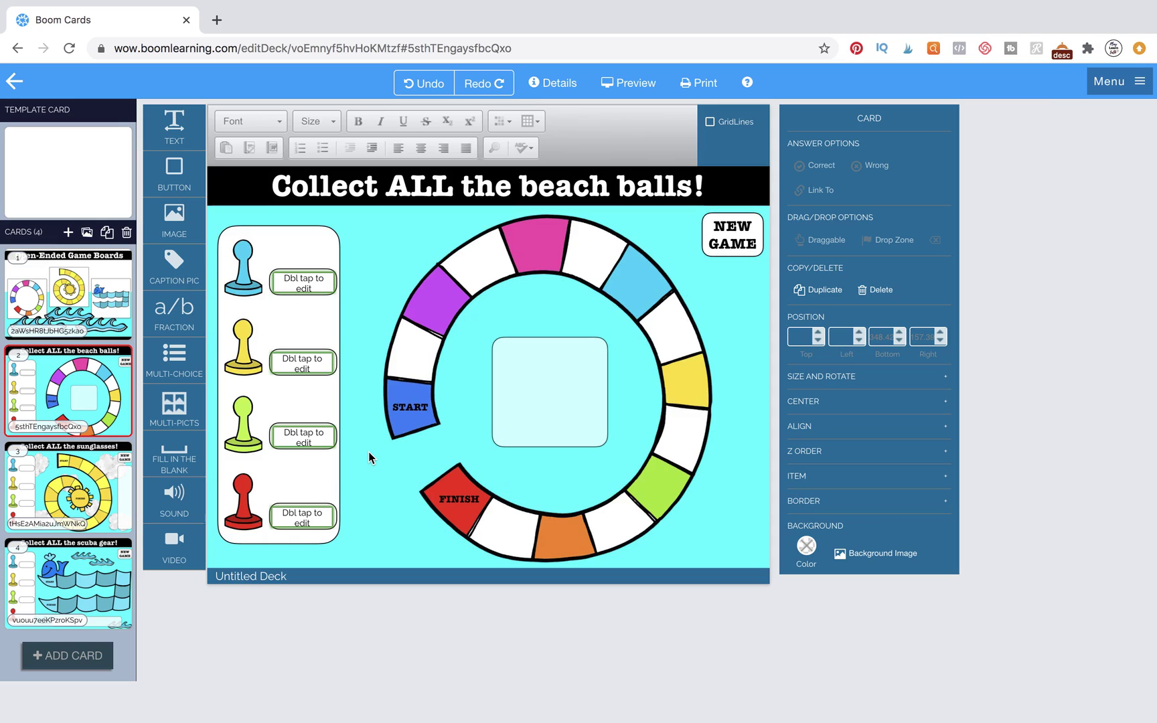
# - Preview card 2, test the four name fields with "blue player", "dfdsf", "ffsd" and "fdfs", and quit the preview
pyautogui.click(628, 82)
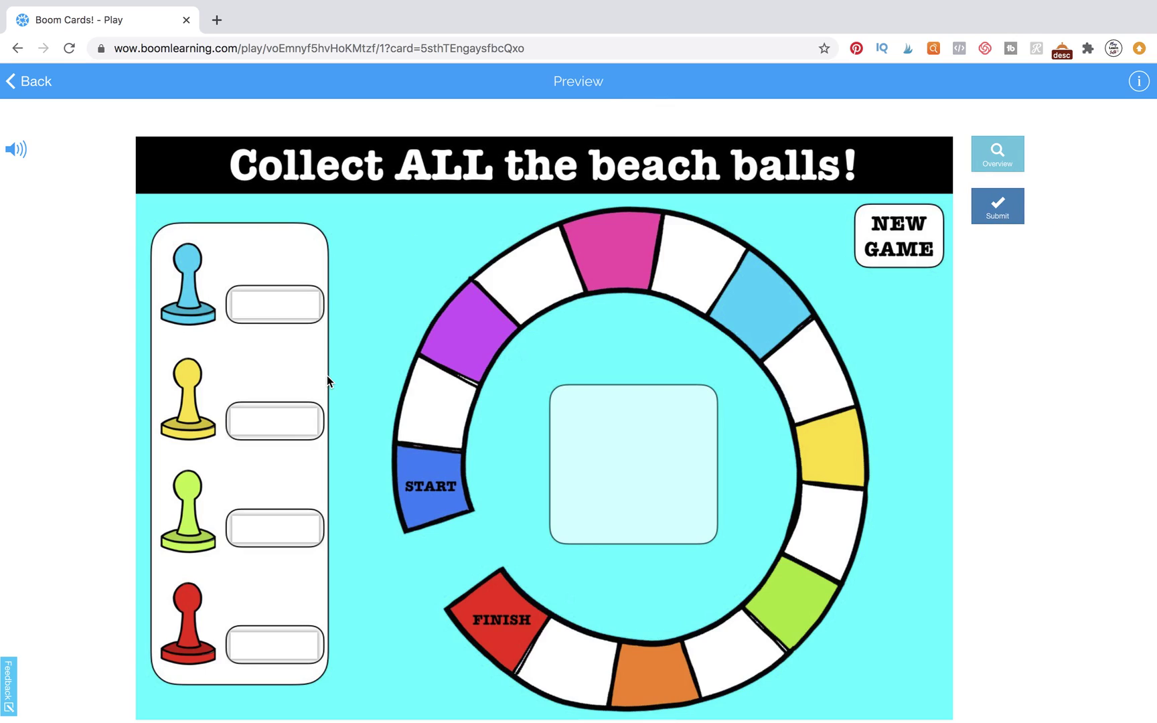
pyautogui.click(270, 291)
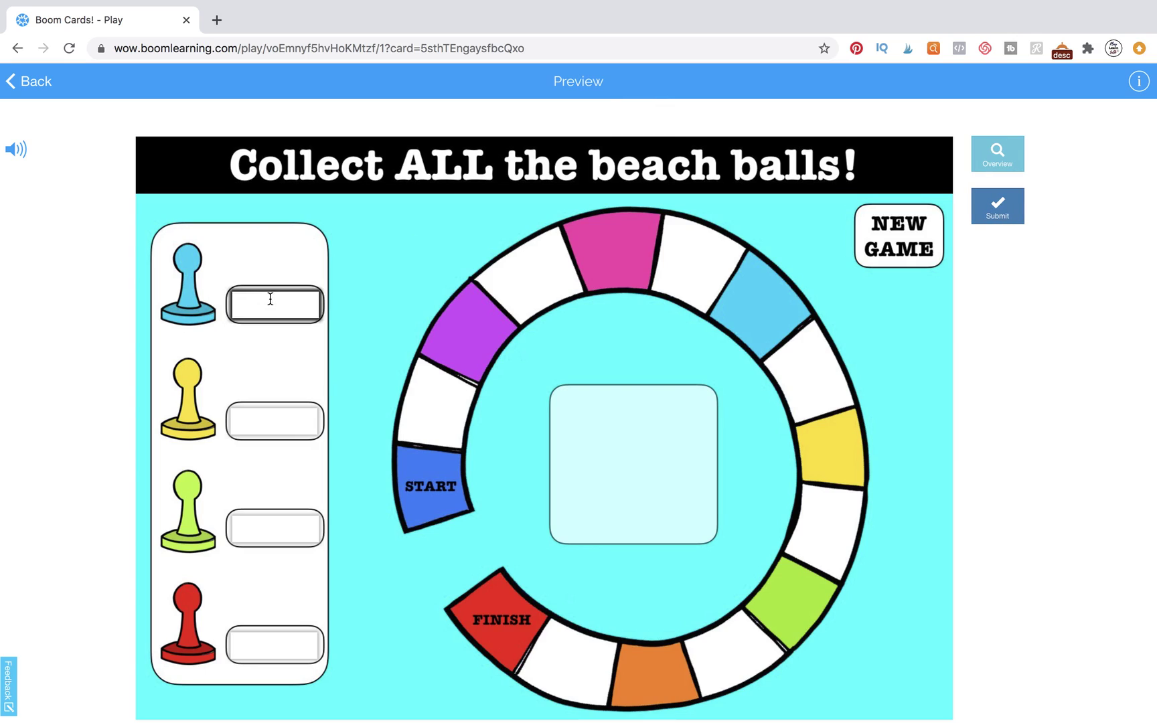
pyautogui.write('blue player')
pyautogui.click(287, 413)
pyautogui.write('dfdsf')
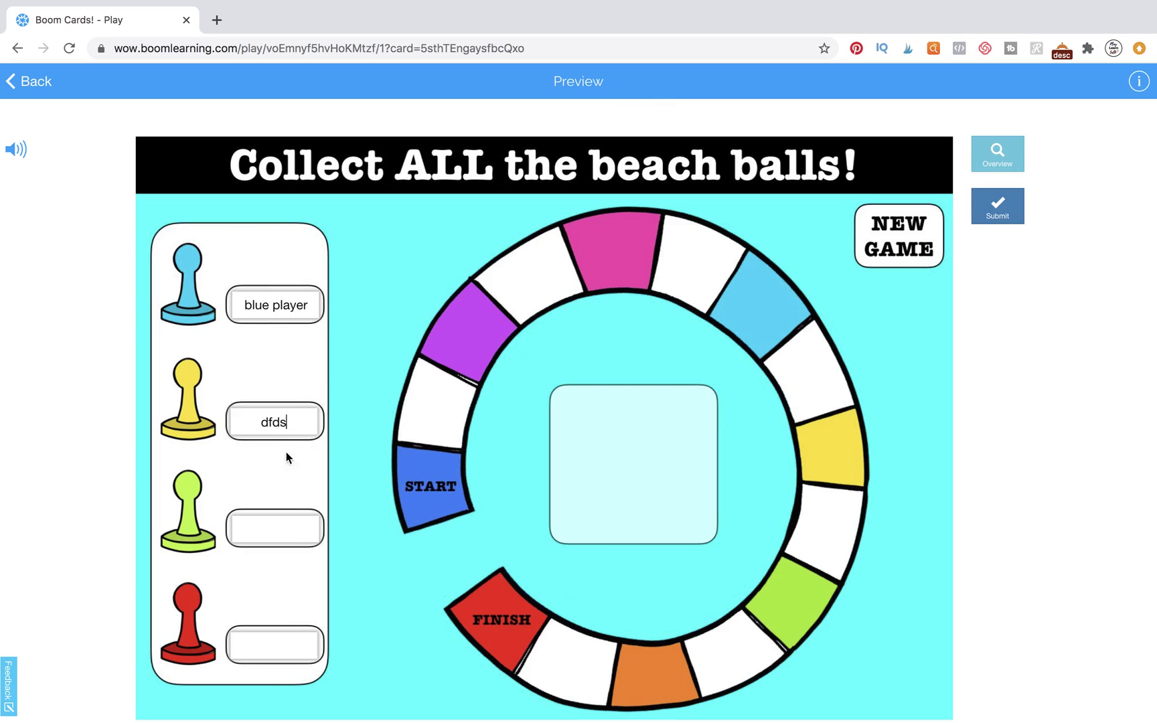
pyautogui.click(286, 529)
pyautogui.write('ffsd')
pyautogui.click(274, 644)
pyautogui.write('fdfs')
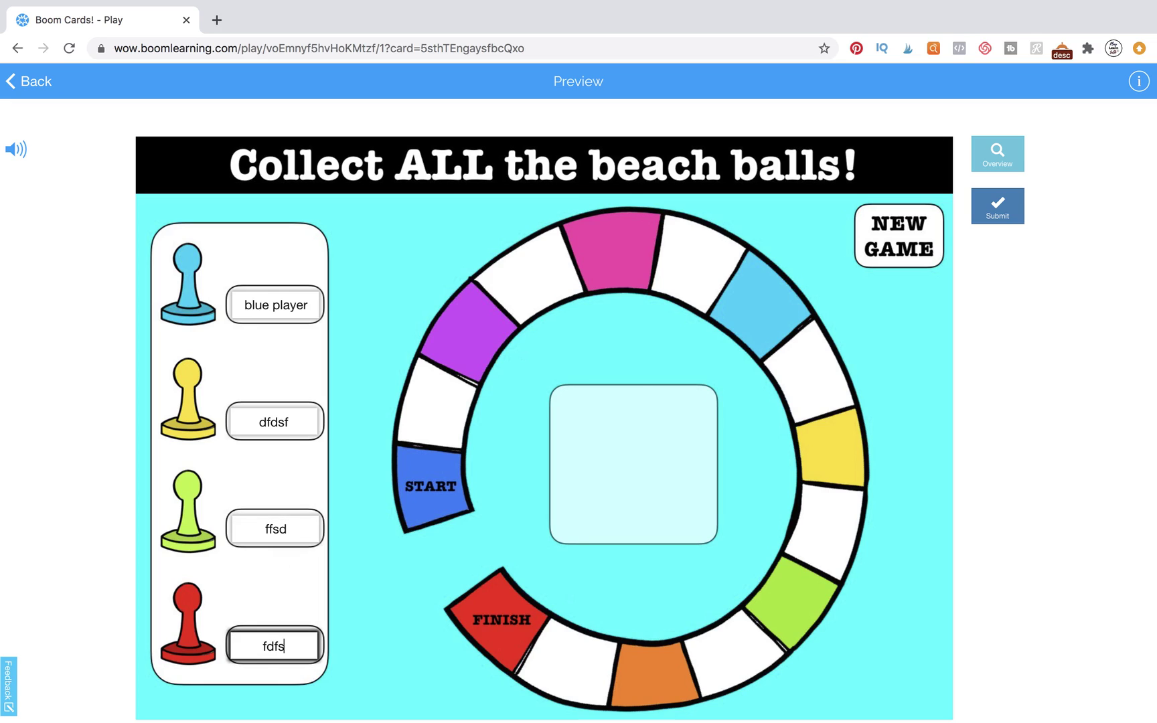
pyautogui.click(114, 267)
pyautogui.click(44, 95)
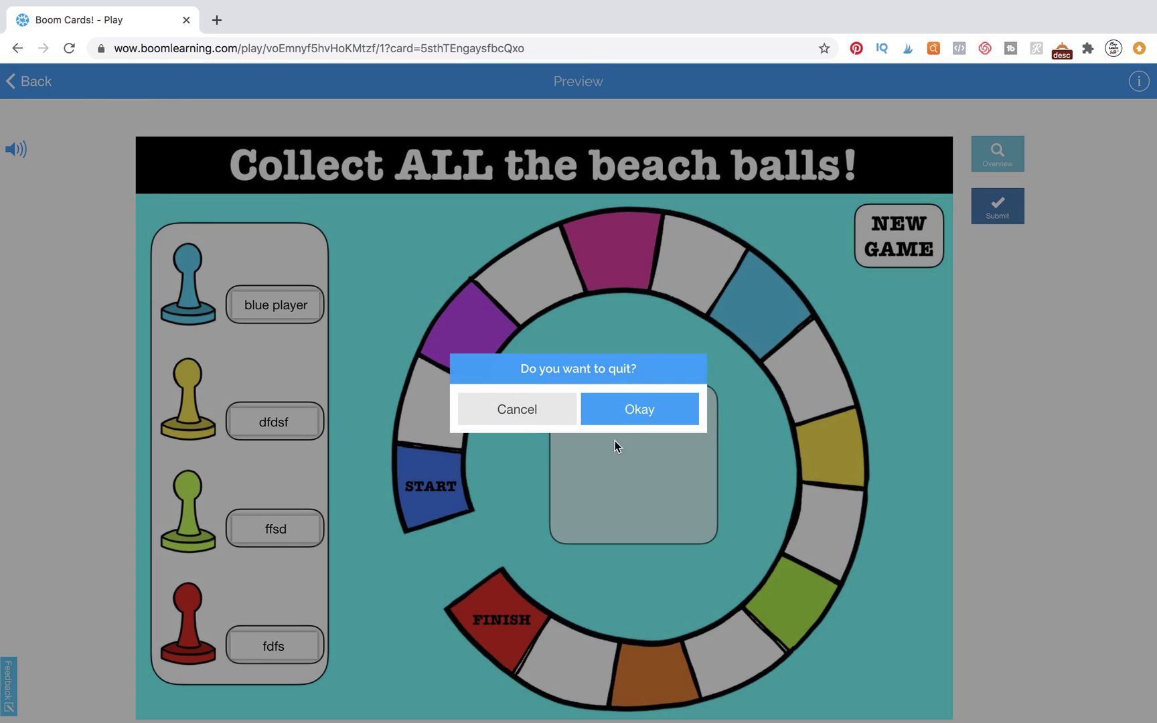
pyautogui.click(632, 416)
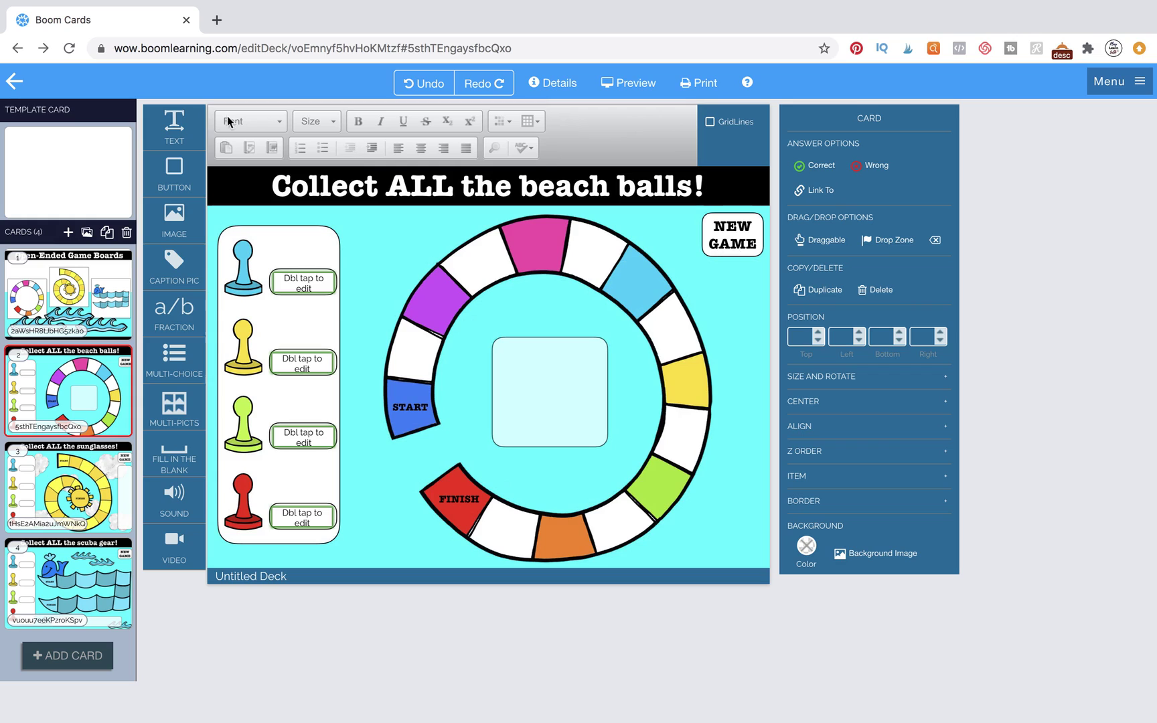
# - Add an empty text box over card 2's NEW GAME label, spanning about 616 to 691 across and 59 to 114 down
pyautogui.moveTo(174, 126); pyautogui.dragTo(568, 285)
pyautogui.doubleClick(568, 282)
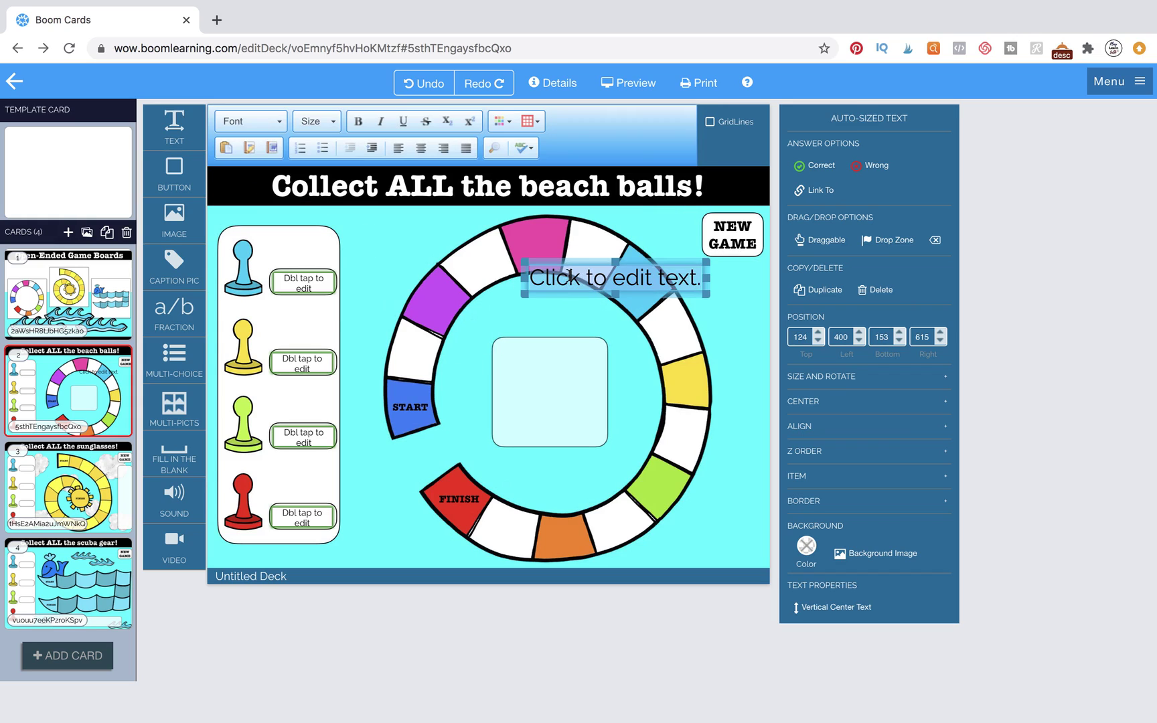
pyautogui.press('BackSpace')
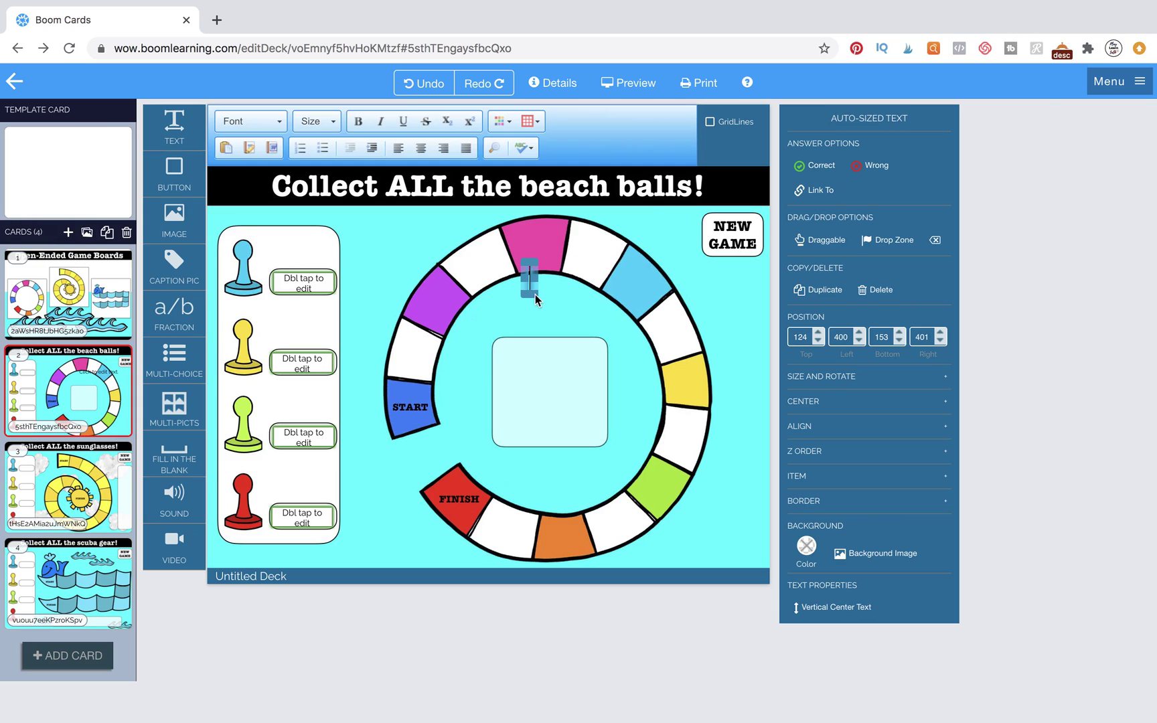
pyautogui.moveTo(535, 294); pyautogui.dragTo(705, 239)
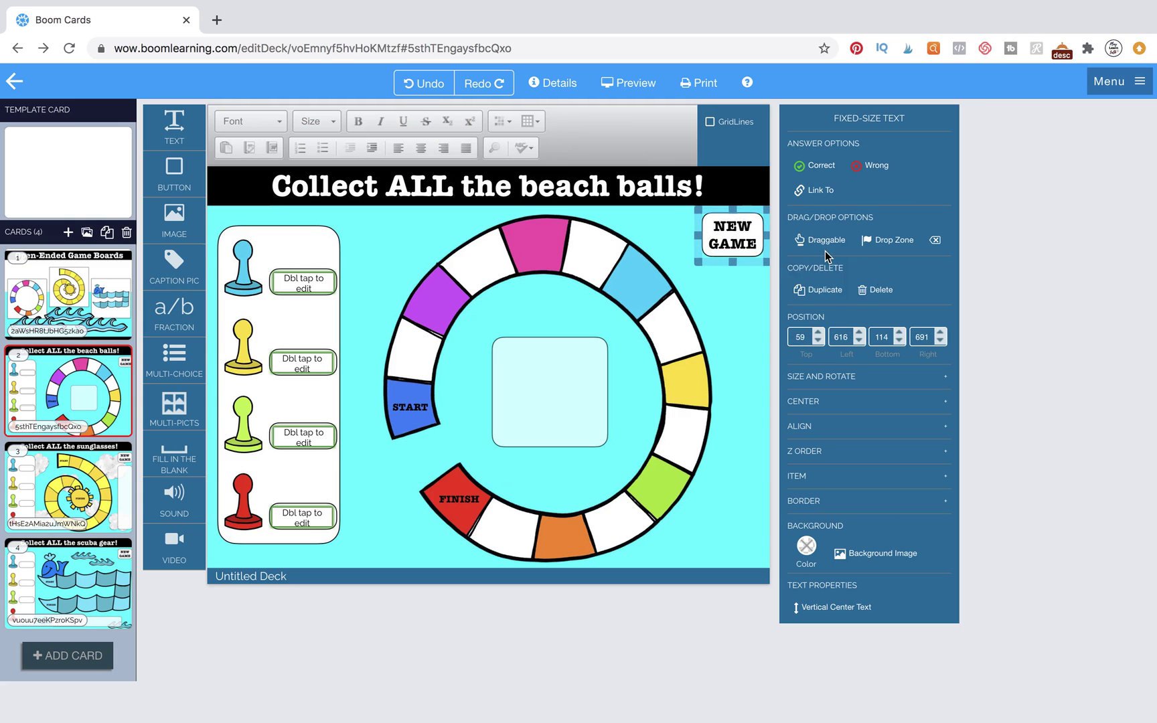
# - Link the empty text box over NEW GAME to the next card
pyautogui.click(820, 192)
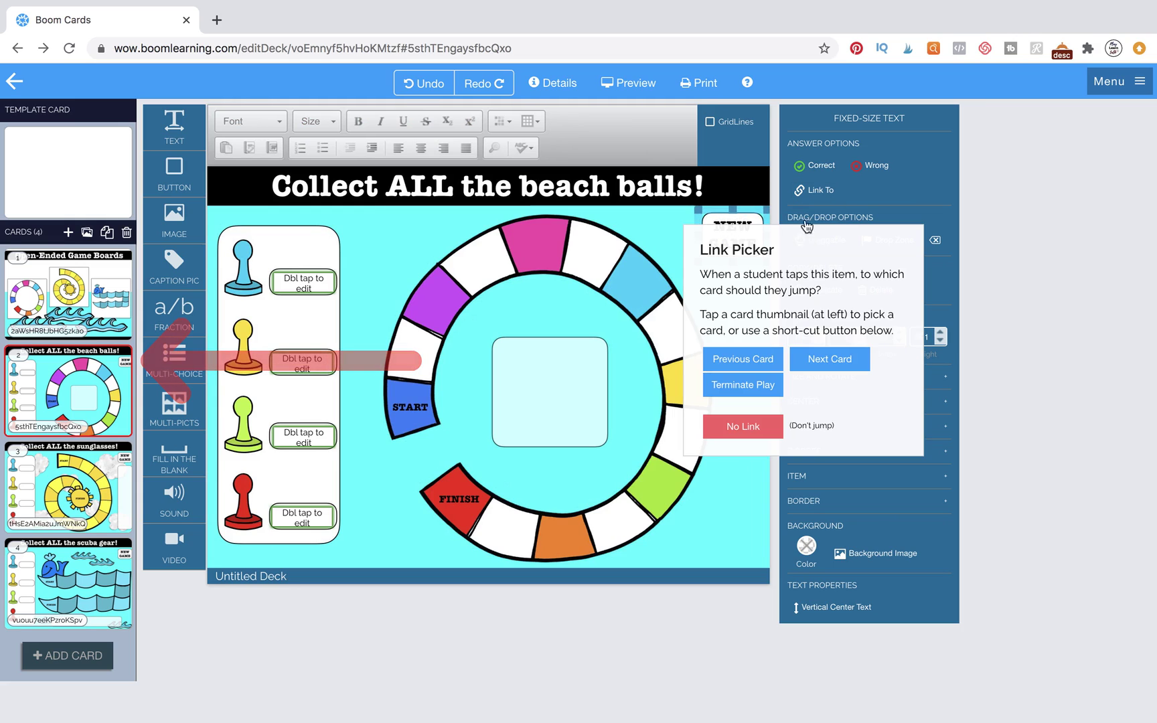
pyautogui.click(829, 359)
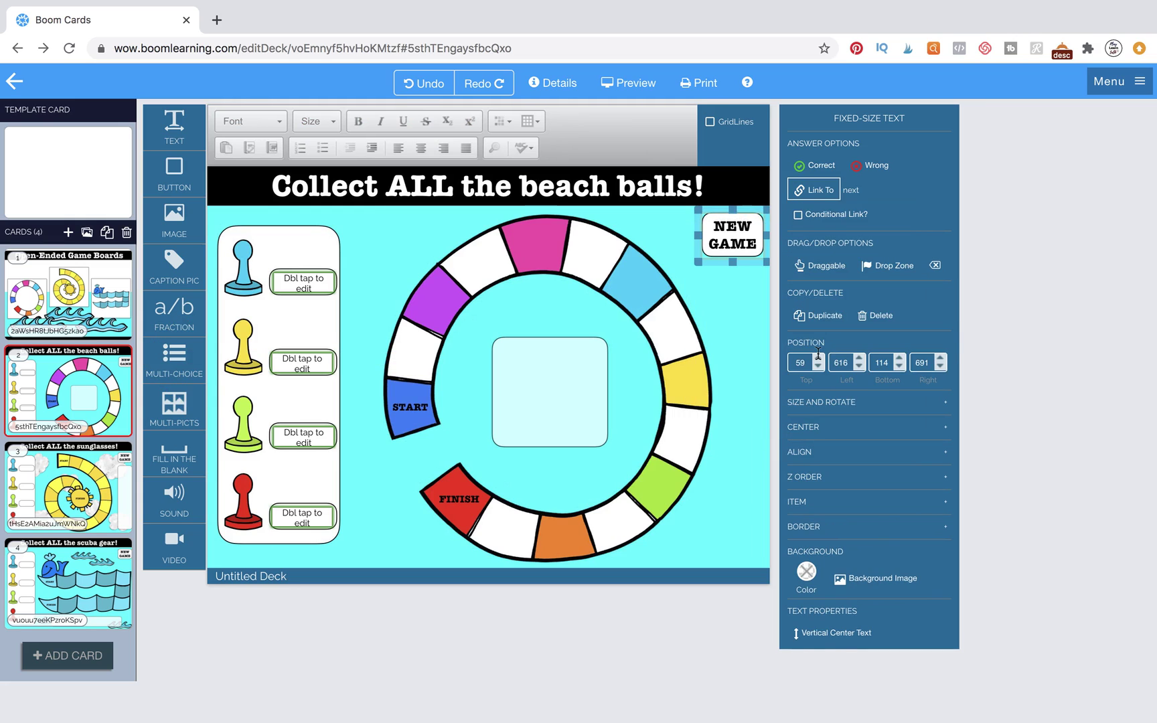
pyautogui.click(745, 292)
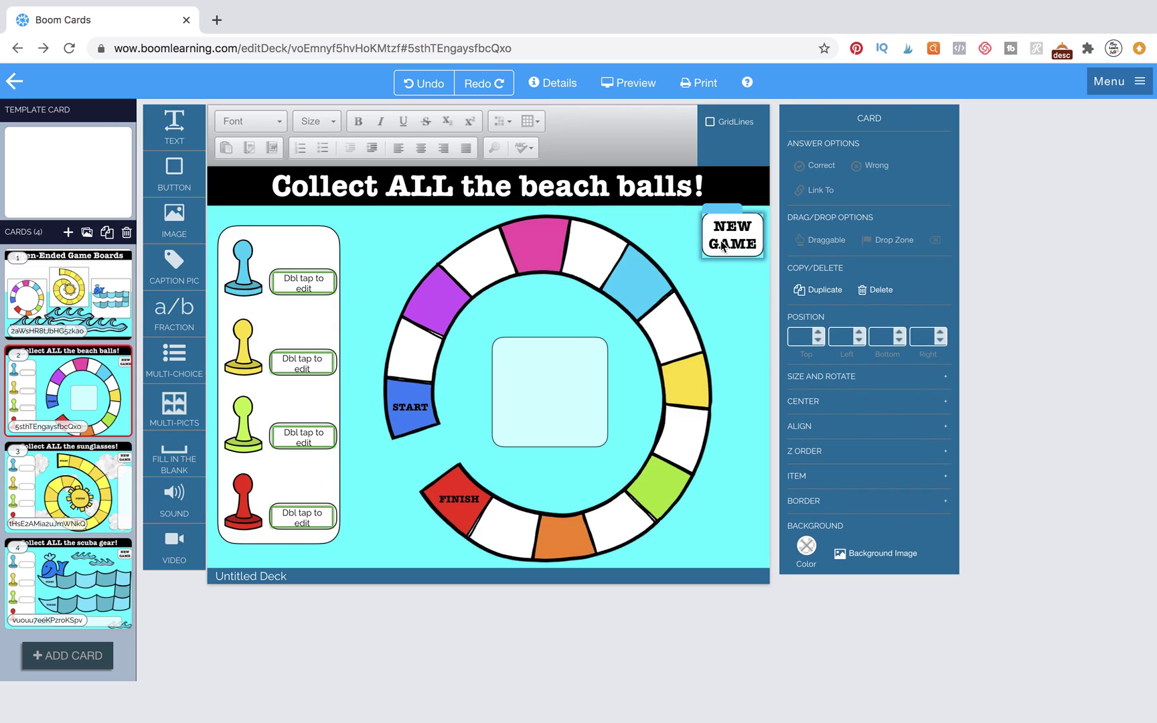
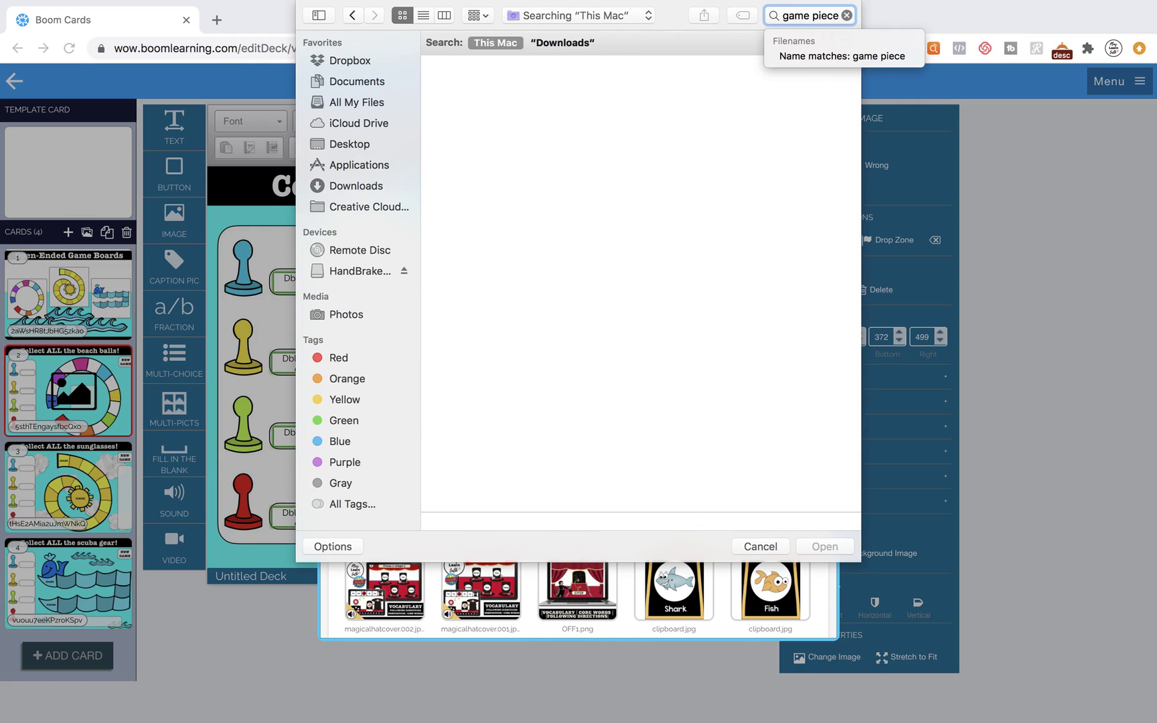
# - Search this Mac for "p4" image files, check the P4 Clips logo files, and cancel the upload
pyautogui.write('4')
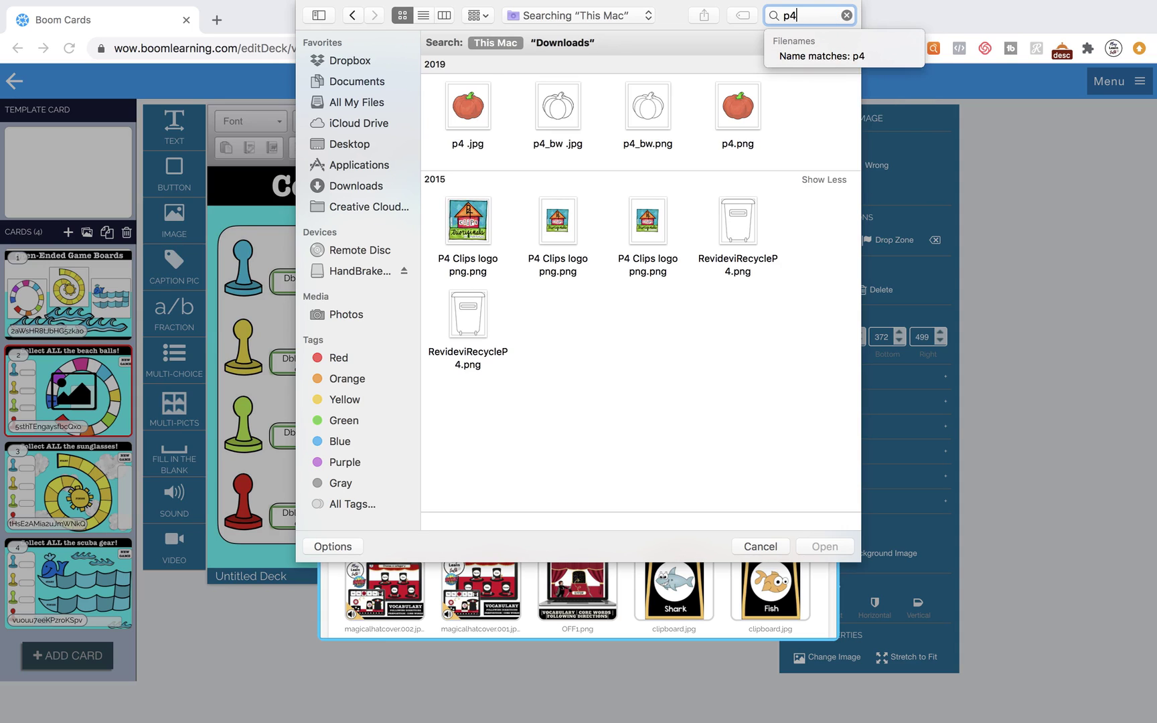
pyautogui.click(569, 208)
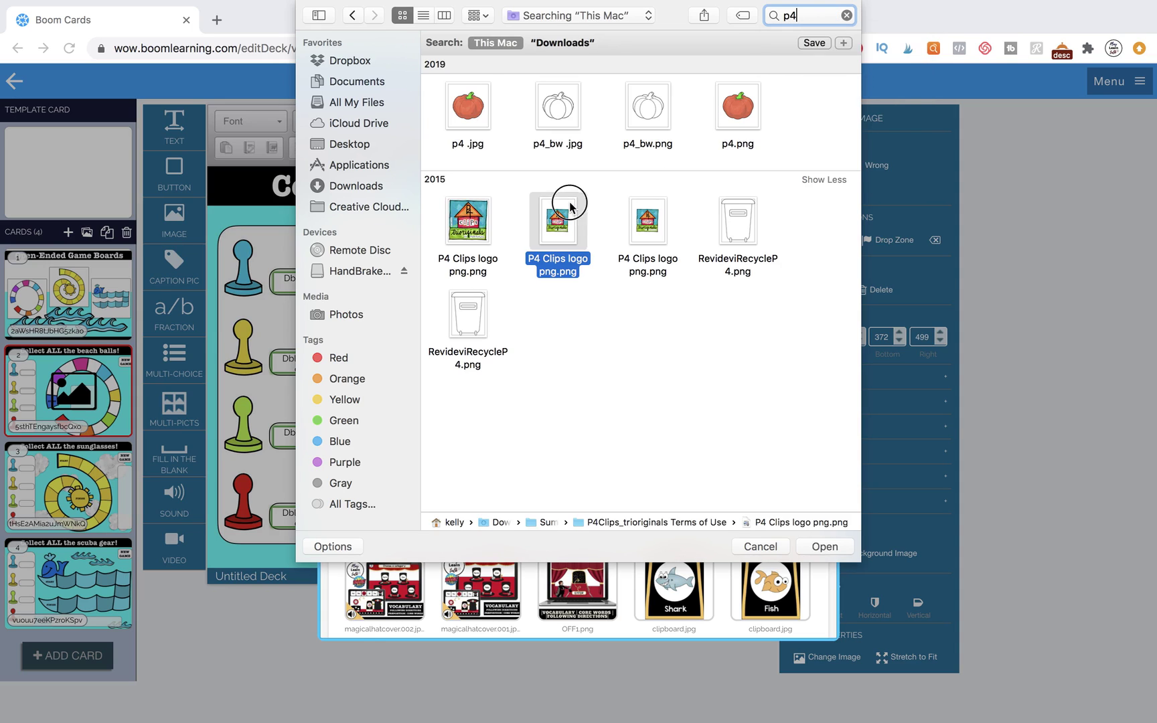
pyautogui.click(653, 236)
pyautogui.click(456, 243)
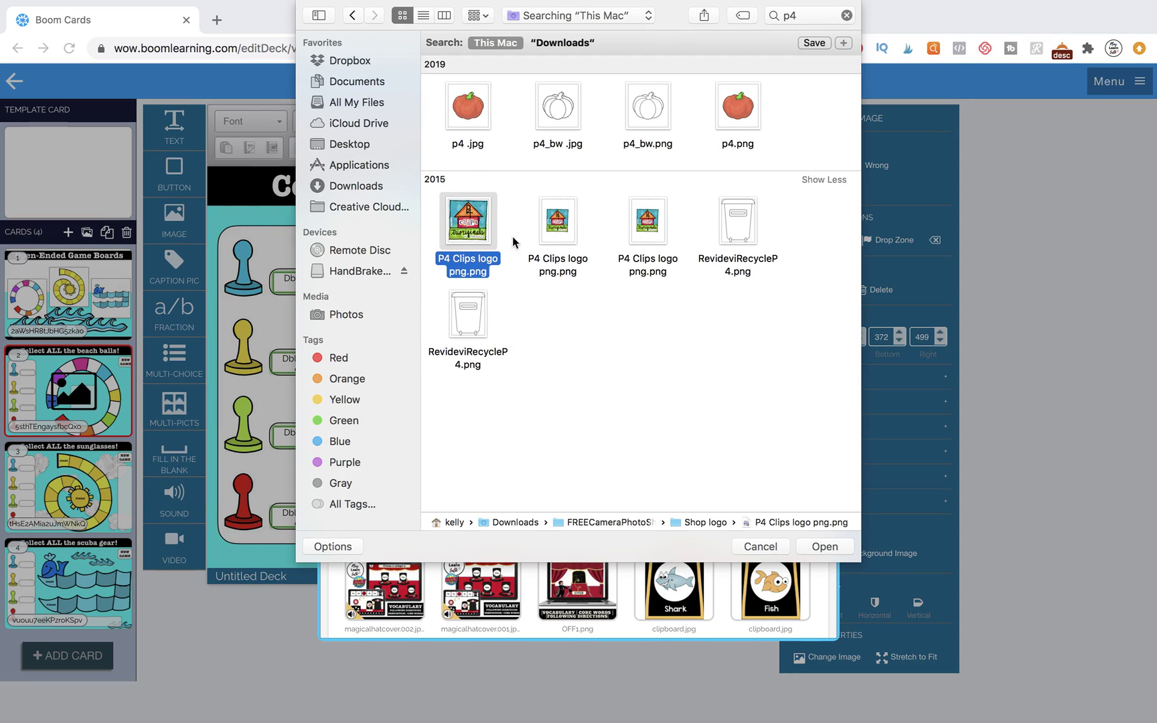
pyautogui.click(755, 546)
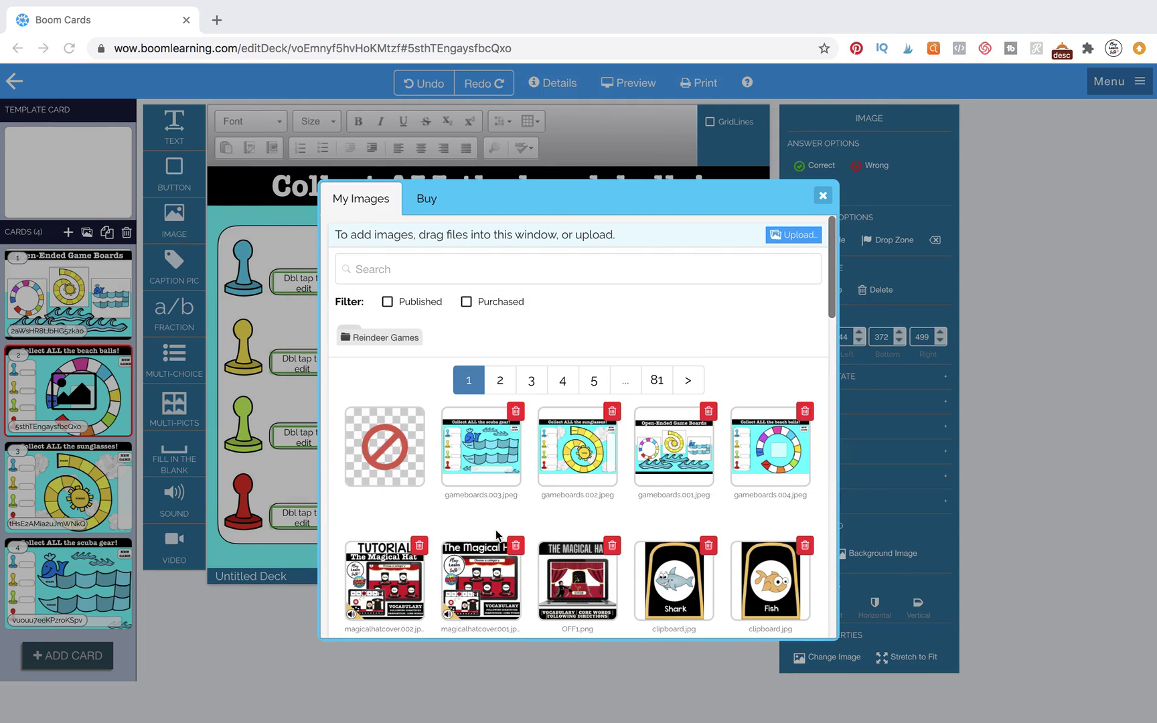
# - Switch to Keynote, select the blue pawn image on the beach-ball slide, return to Boom Cards in Chrome and close the image picker
pyautogui.hotkey('ctrl', 'Up')
pyautogui.click(643, 66)
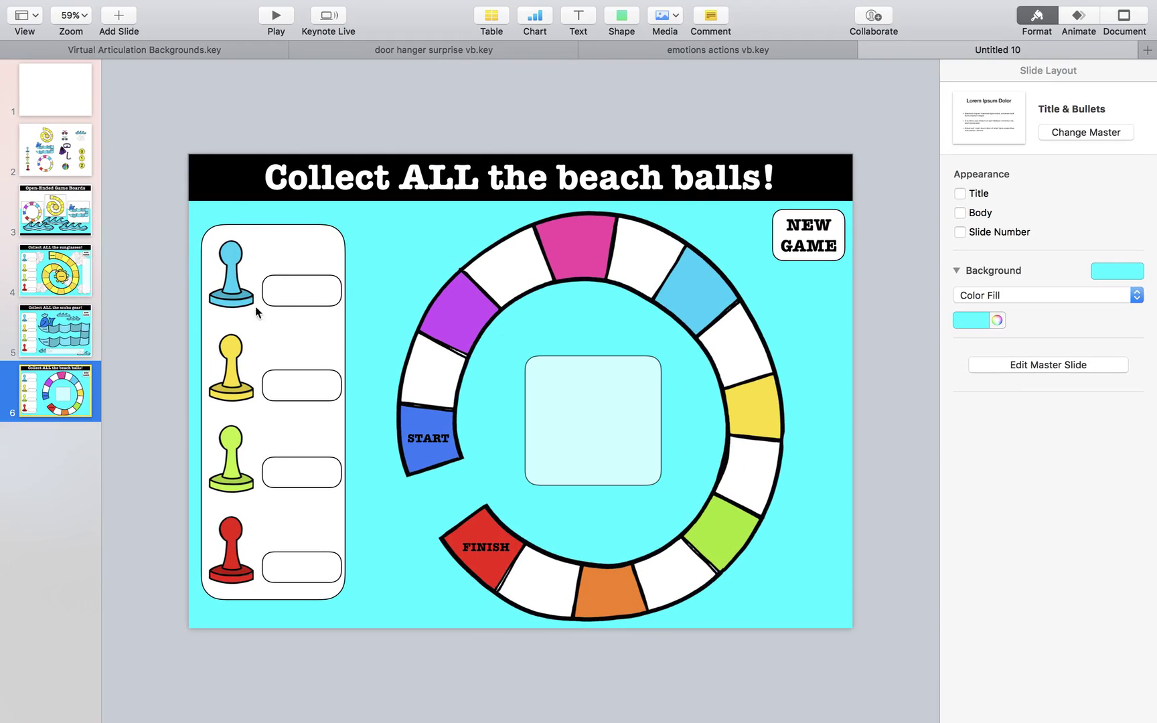
pyautogui.click(245, 303)
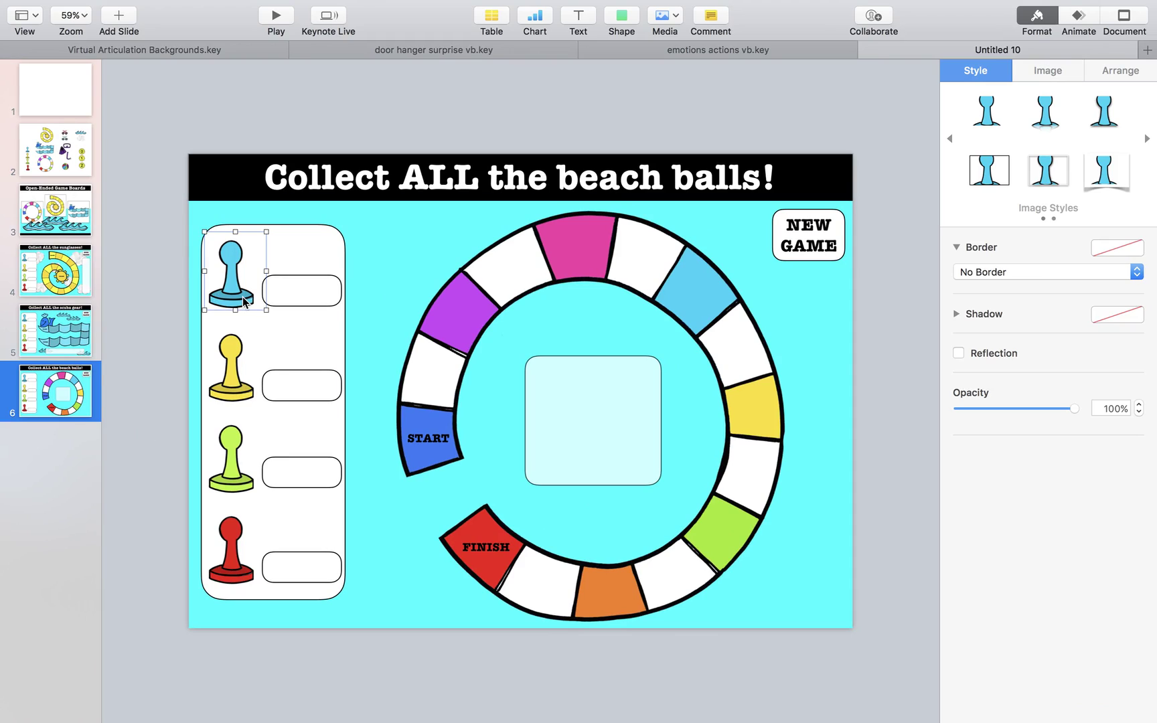
pyautogui.hotkey('ctrl', 'Up')
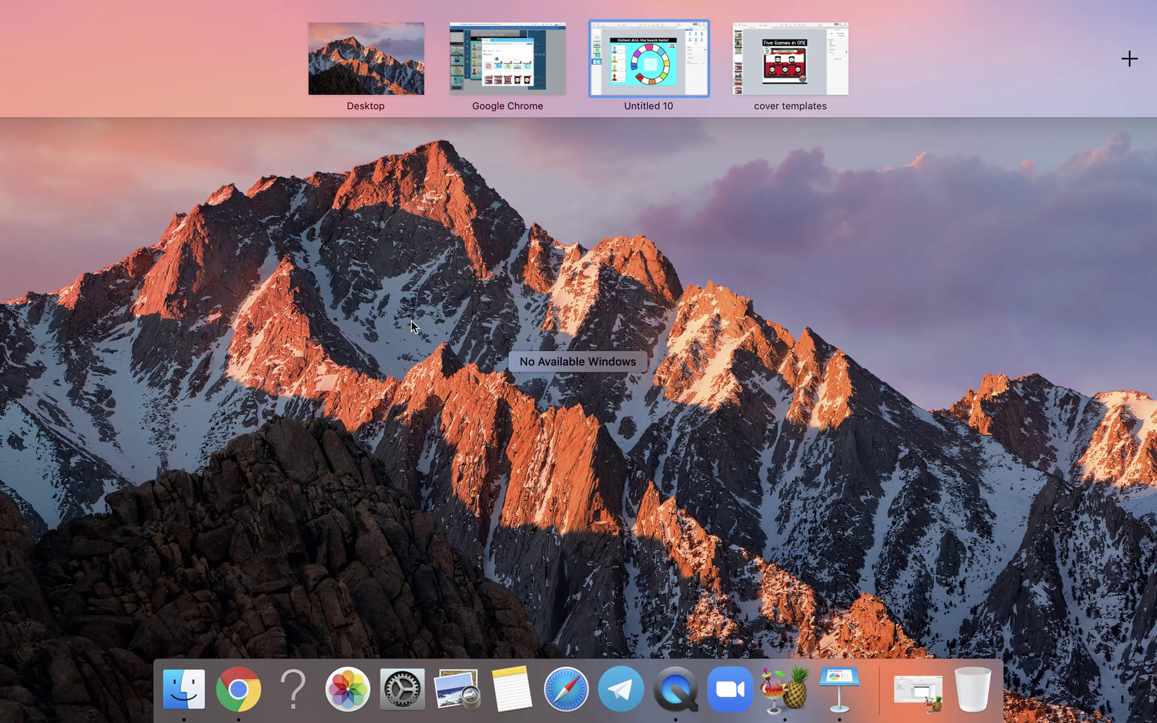
pyautogui.click(500, 85)
pyautogui.click(822, 198)
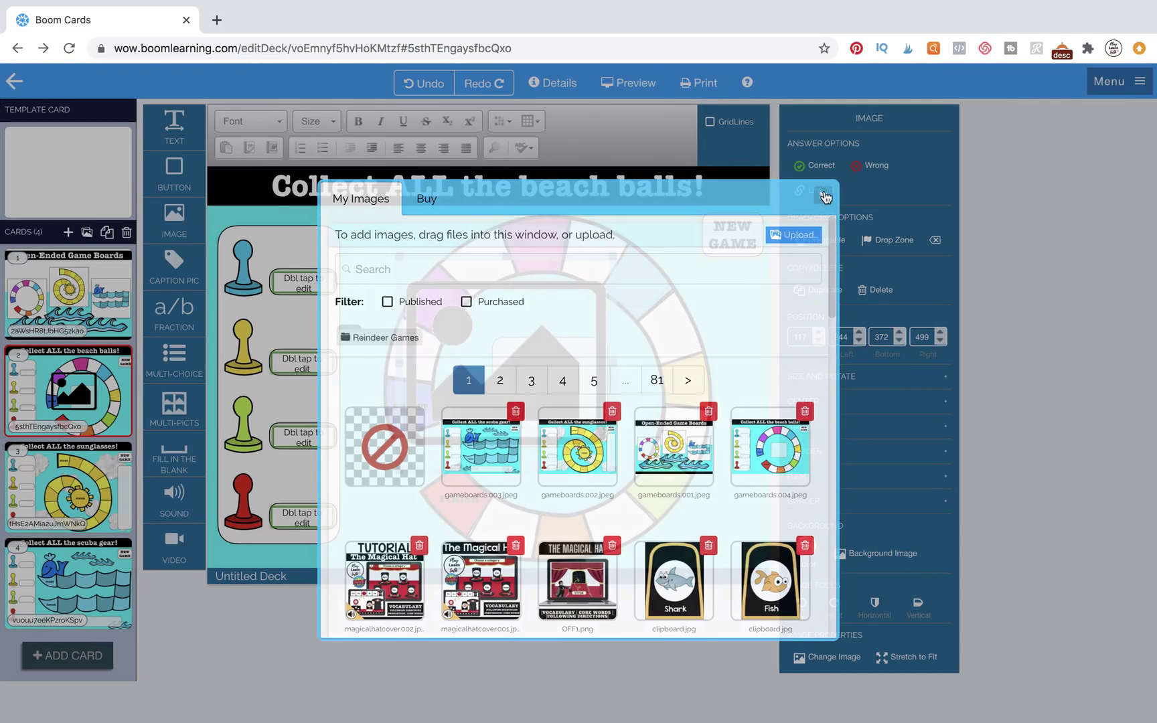
# - Replace the empty image placeholder on card 2 with the copied blue pawn and shrink it to about 62 wide and 79 tall
pyautogui.press('Delete')
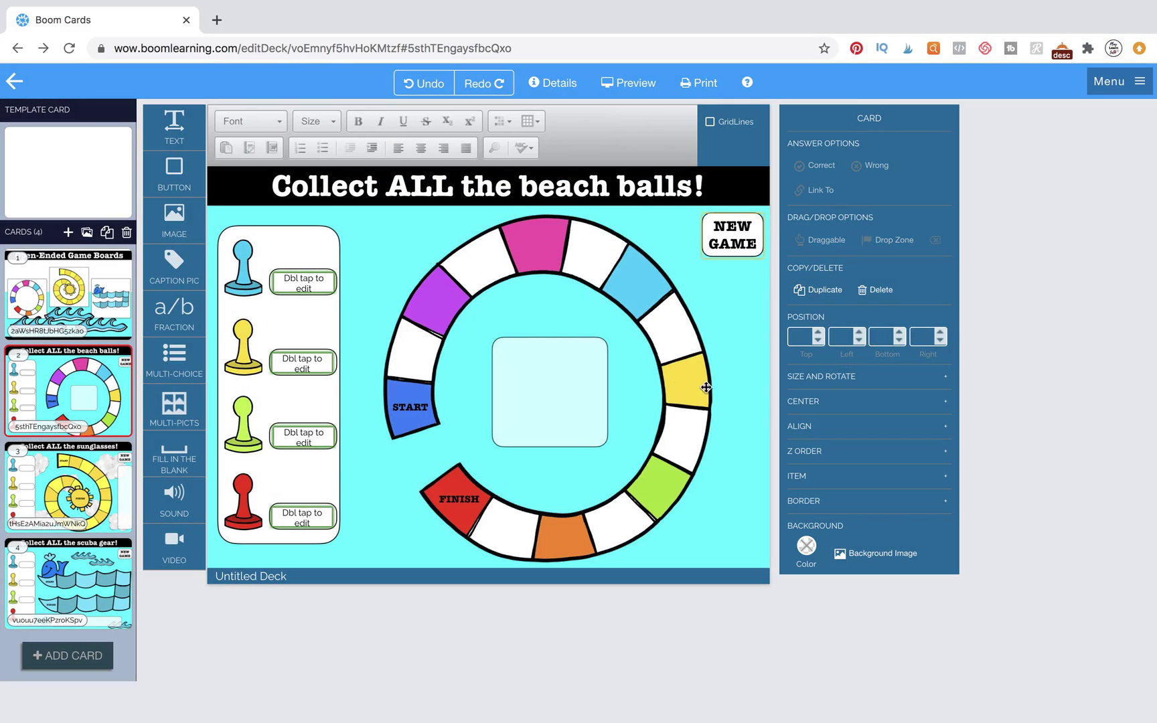
pyautogui.press('super+v')
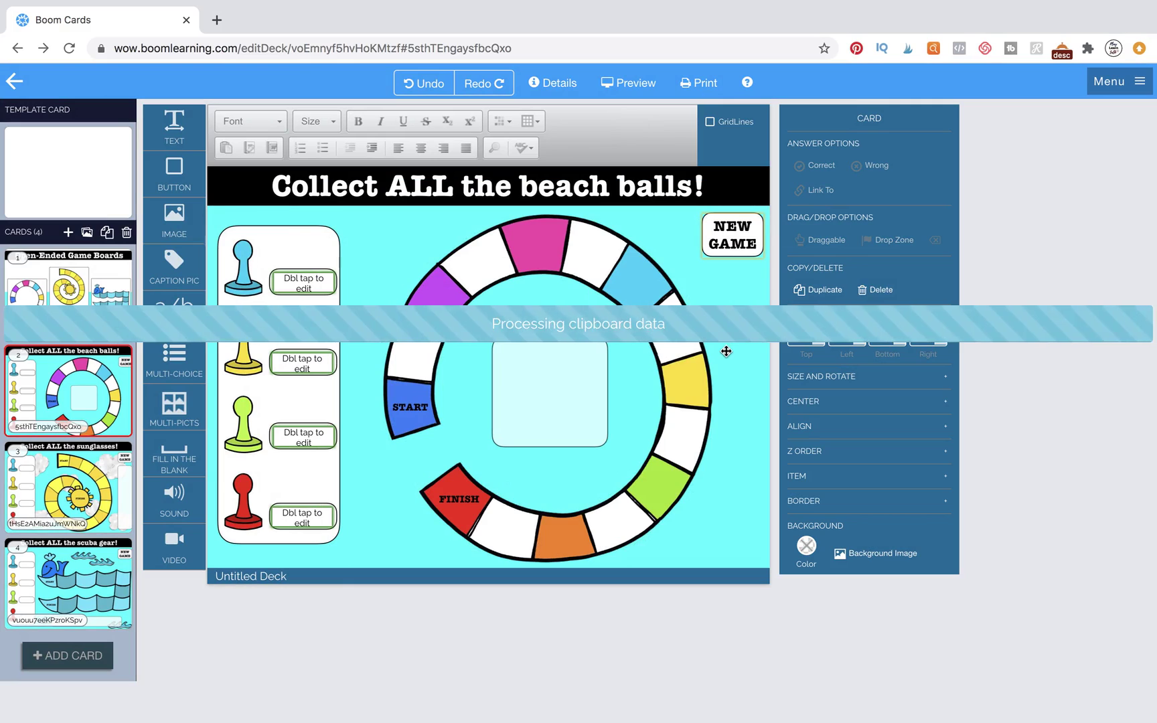
pyautogui.moveTo(337, 322); pyautogui.dragTo(283, 255)
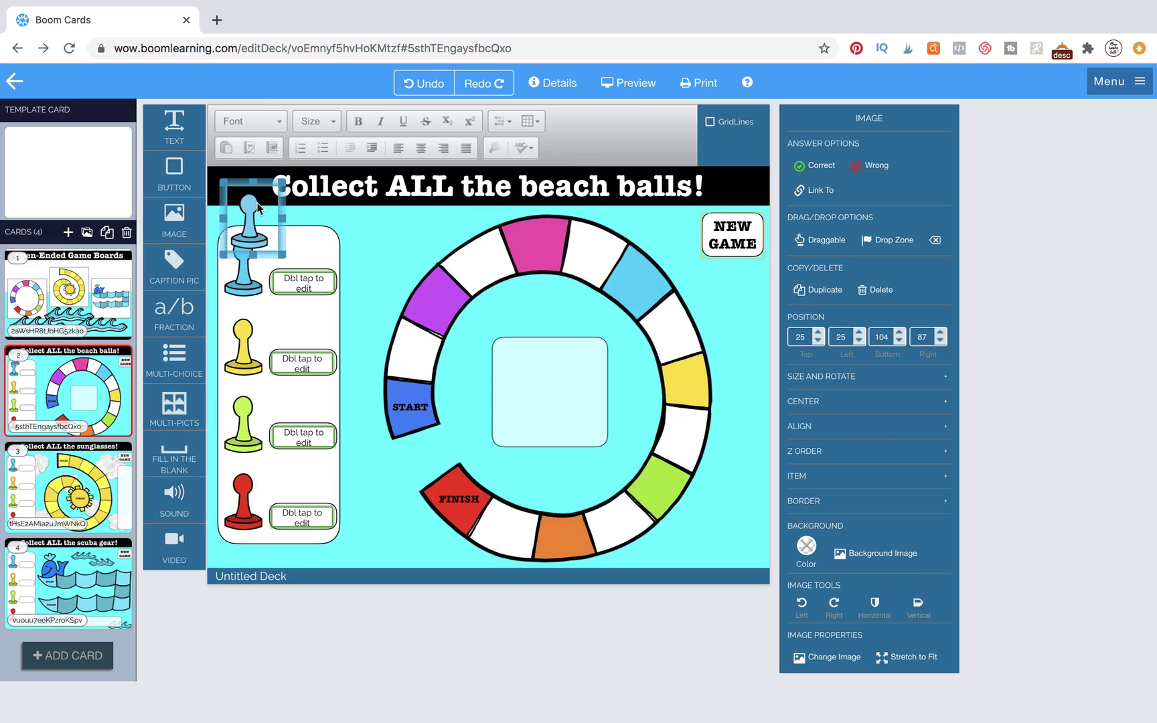
# - Position the pasted blue pawn exactly over the blue pawn in the background and make it draggable
pyautogui.moveTo(262, 180); pyautogui.dragTo(249, 257)
pyautogui.click(242, 286)
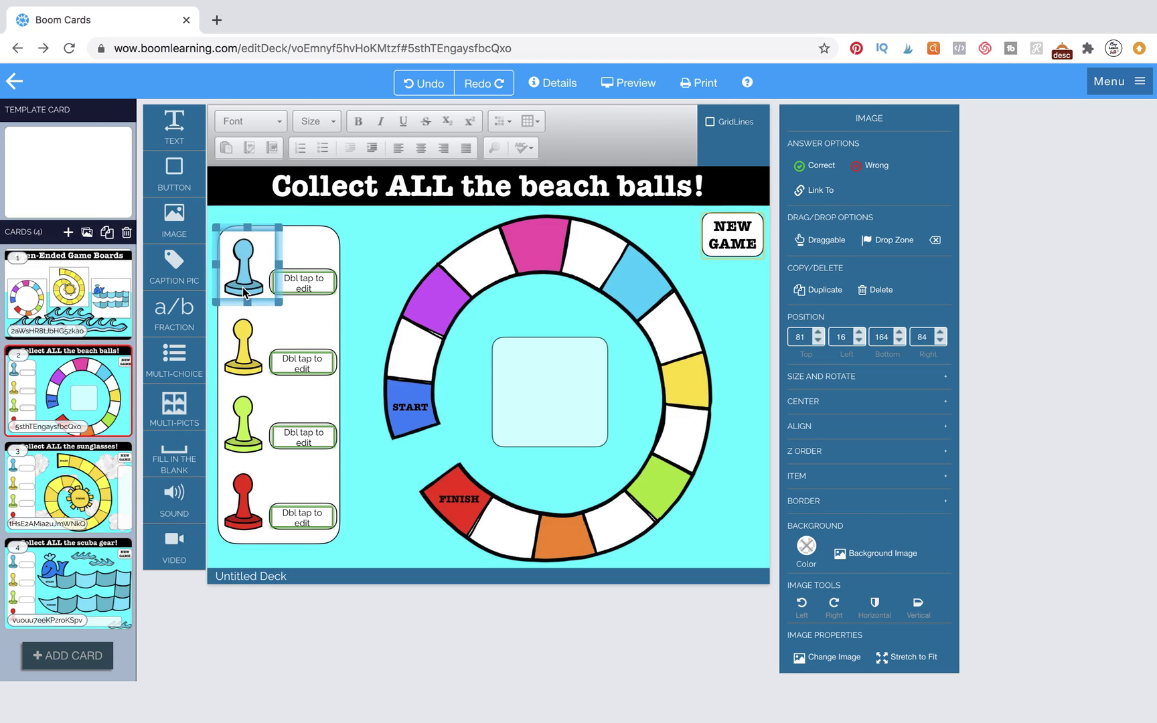
pyautogui.click(820, 243)
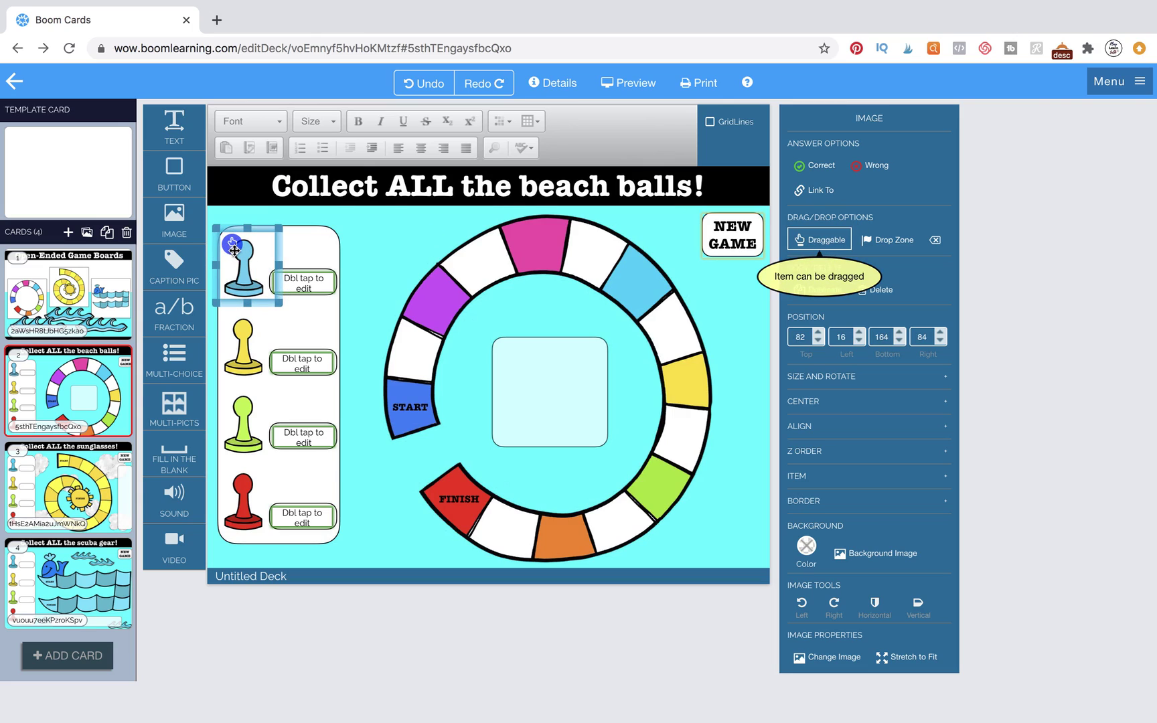
pyautogui.click(326, 250)
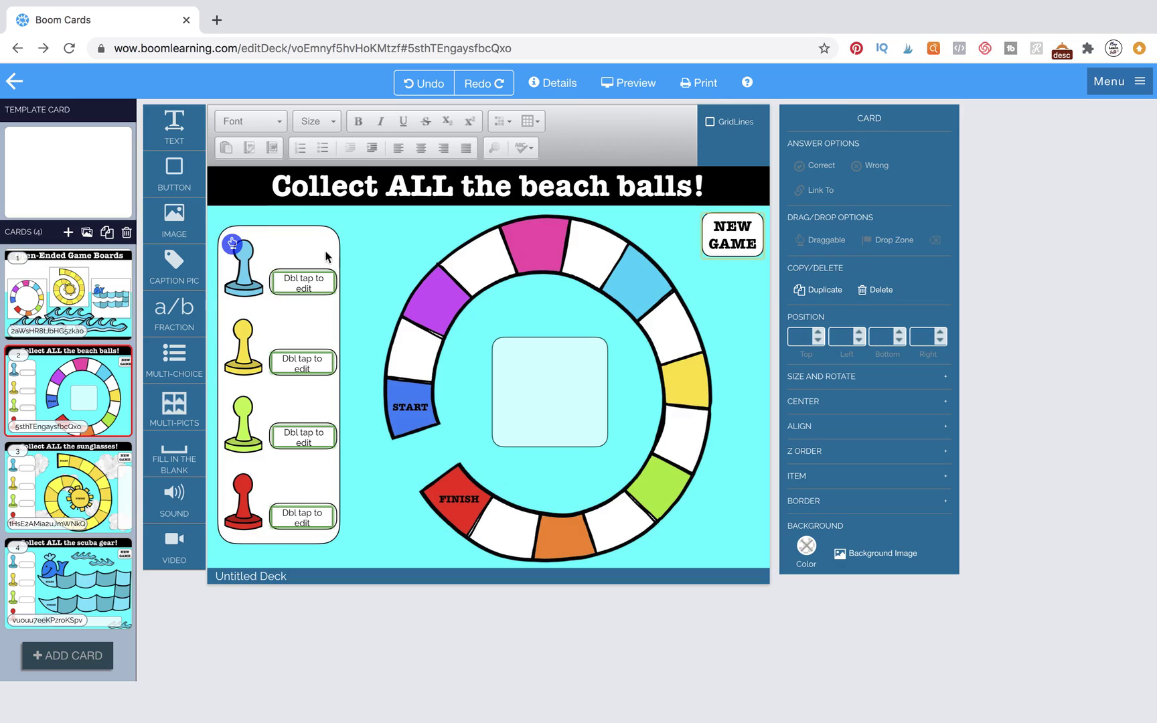
# - Copy the red pawn from the beach-ball slide in Keynote and paste it onto card 2 in Boom Cards
pyautogui.hotkey('ctrl', 'Up')
pyautogui.click(596, 77)
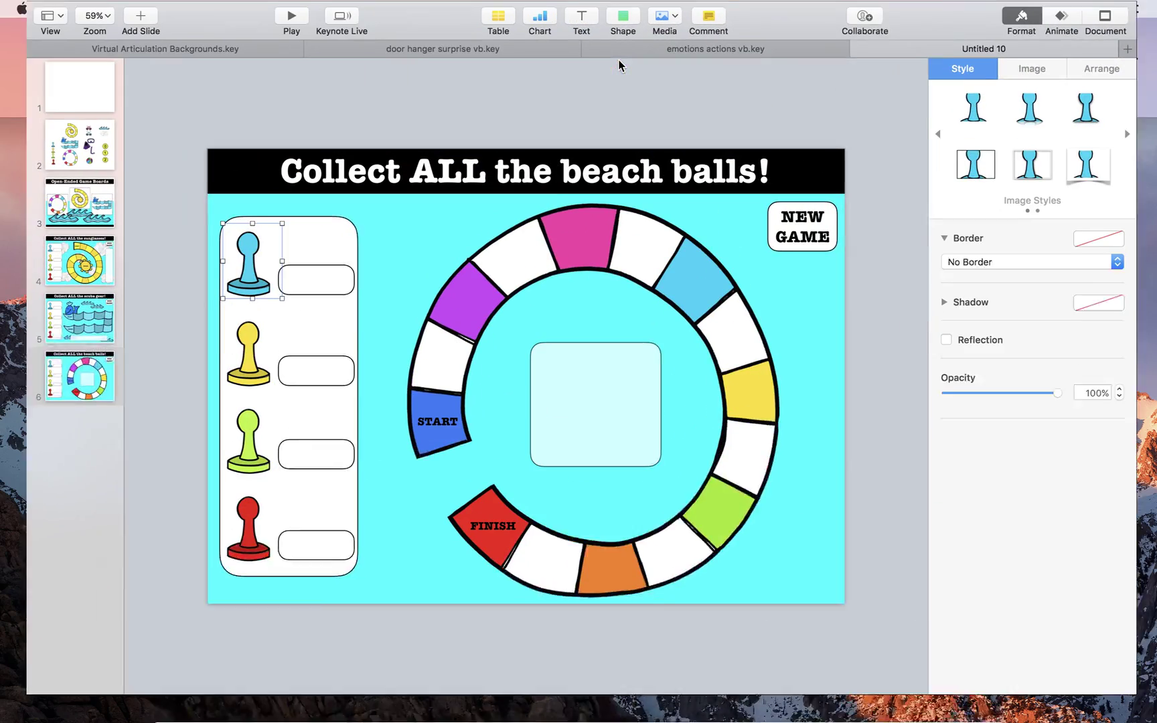
pyautogui.click(235, 577)
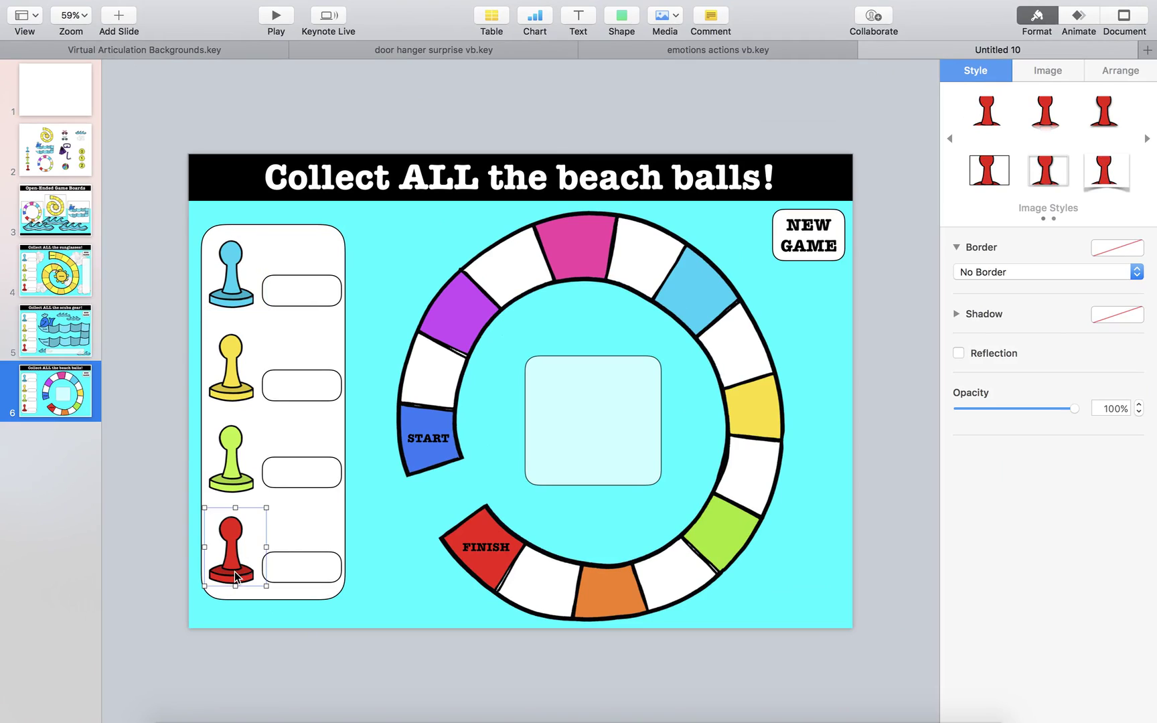
pyautogui.hotkey('ctrl', 'Up')
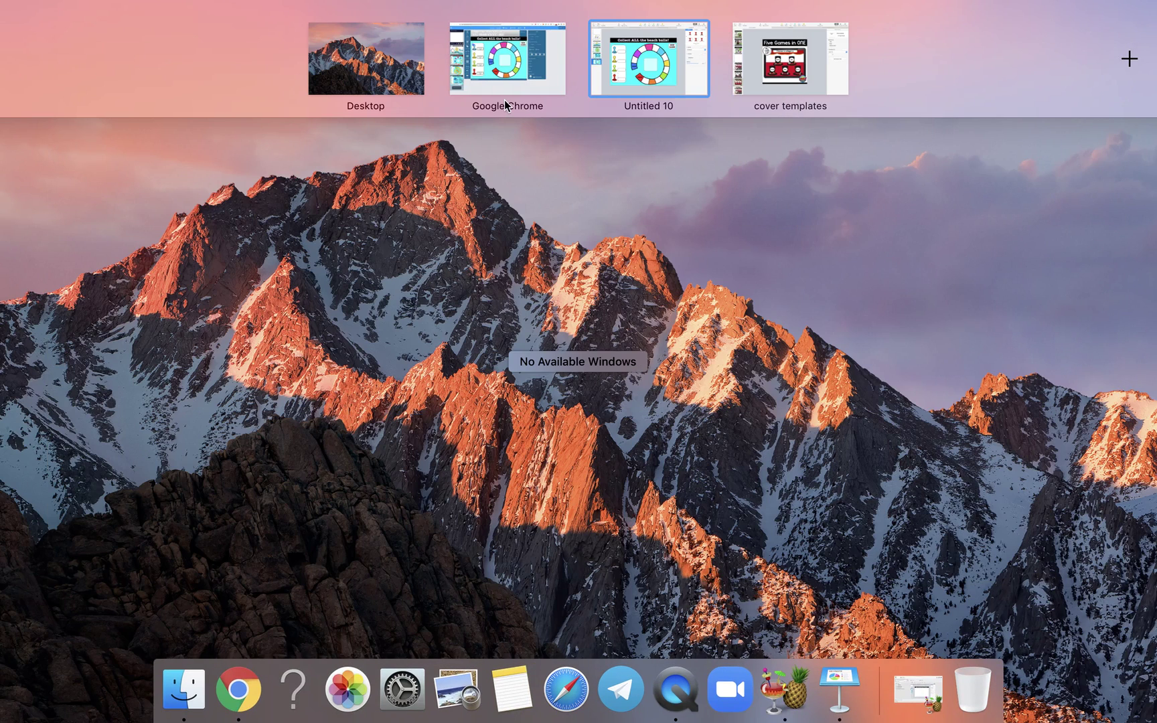
pyautogui.click(505, 74)
pyautogui.press('super+v')
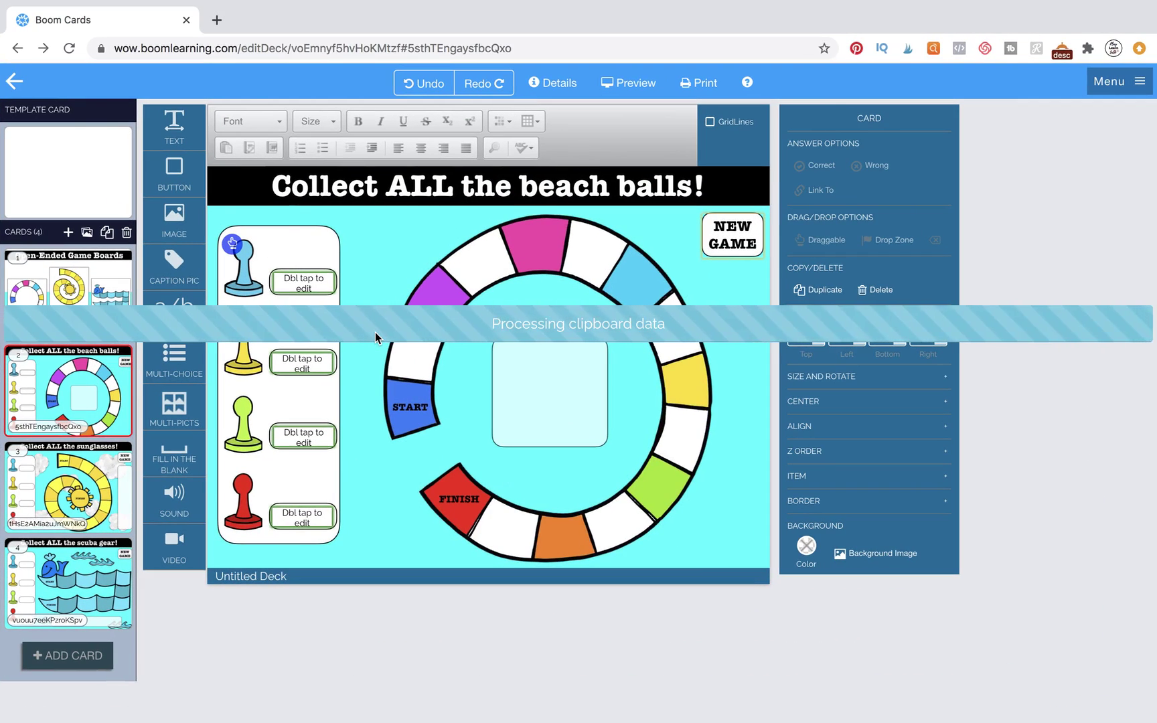
# - Copy the yellow pawn from the Keynote slide and paste it onto card 2 in Boom Cards
pyautogui.hotkey('ctrl', 'Up')
pyautogui.click(648, 64)
pyautogui.click(246, 393)
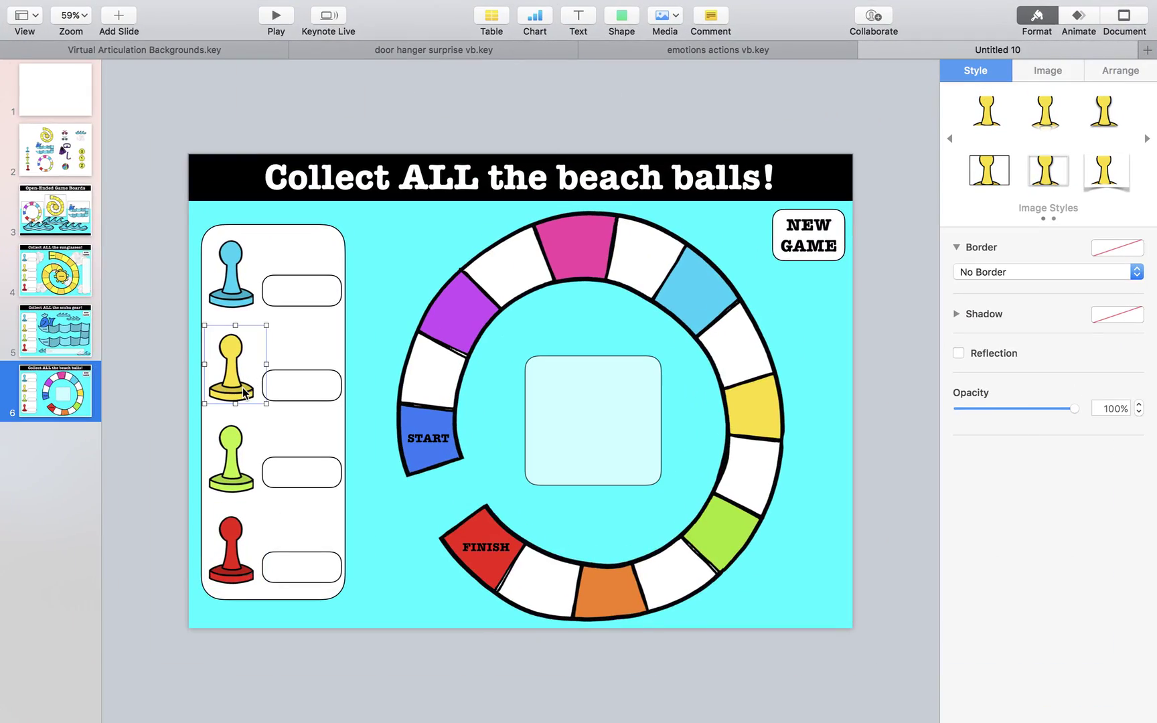
pyautogui.hotkey('ctrl', 'Up')
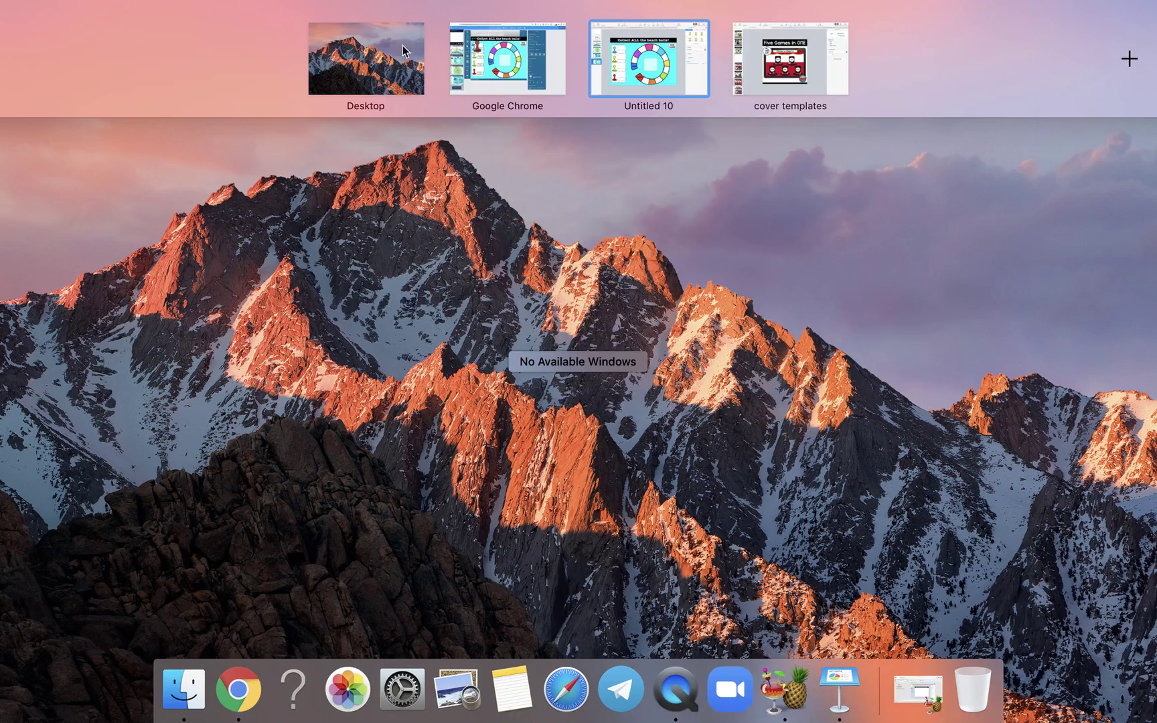
pyautogui.click(482, 63)
pyautogui.press('super+v')
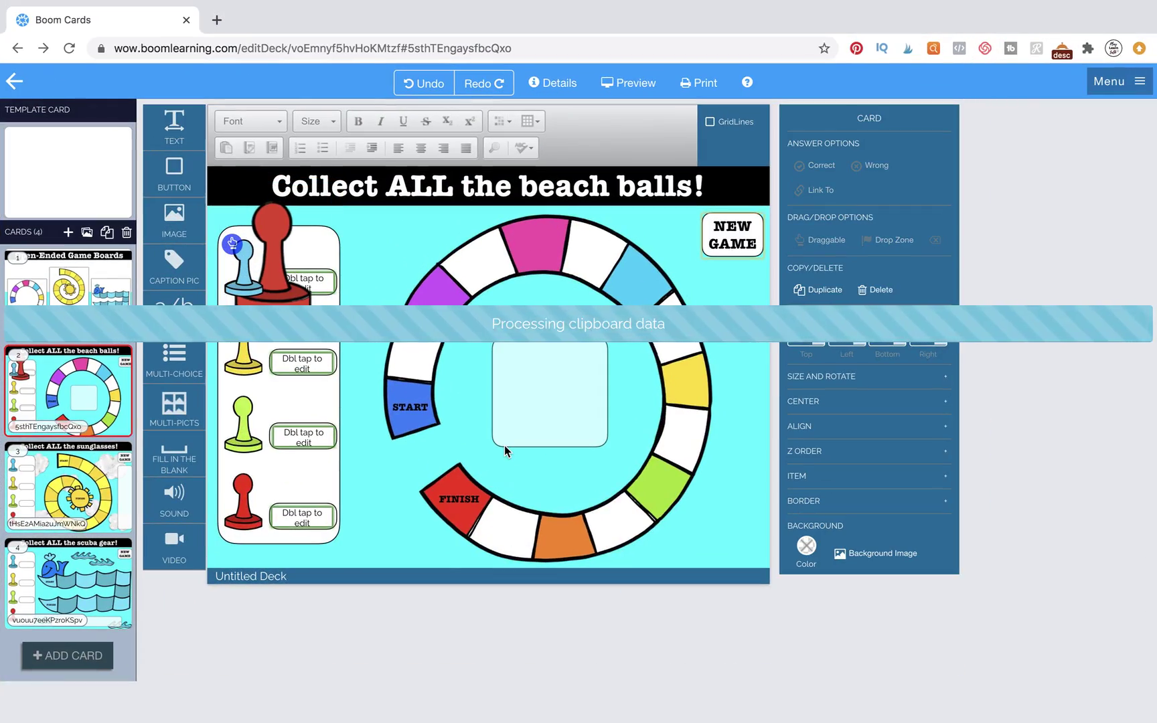
# - Copy the green pawn from the Keynote slide and paste it onto card 2 in Boom Cards
pyautogui.hotkey('ctrl', 'Up')
pyautogui.click(692, 44)
pyautogui.click(239, 459)
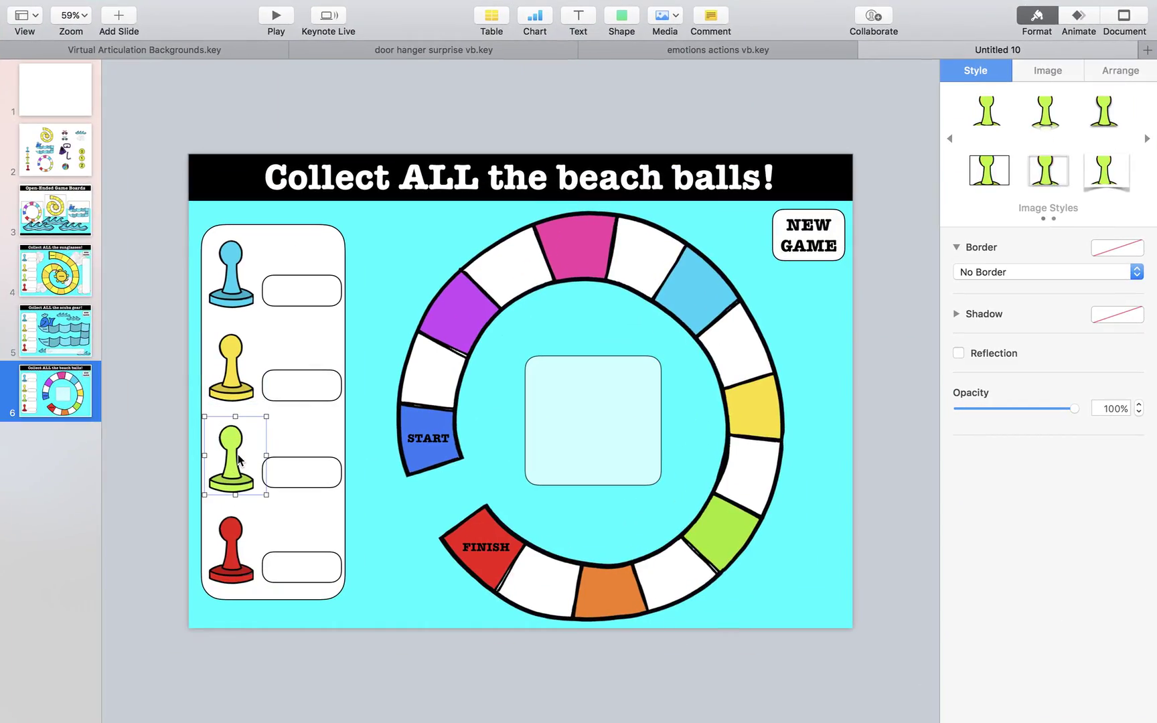
pyautogui.hotkey('ctrl', 'Up')
pyautogui.click(533, 52)
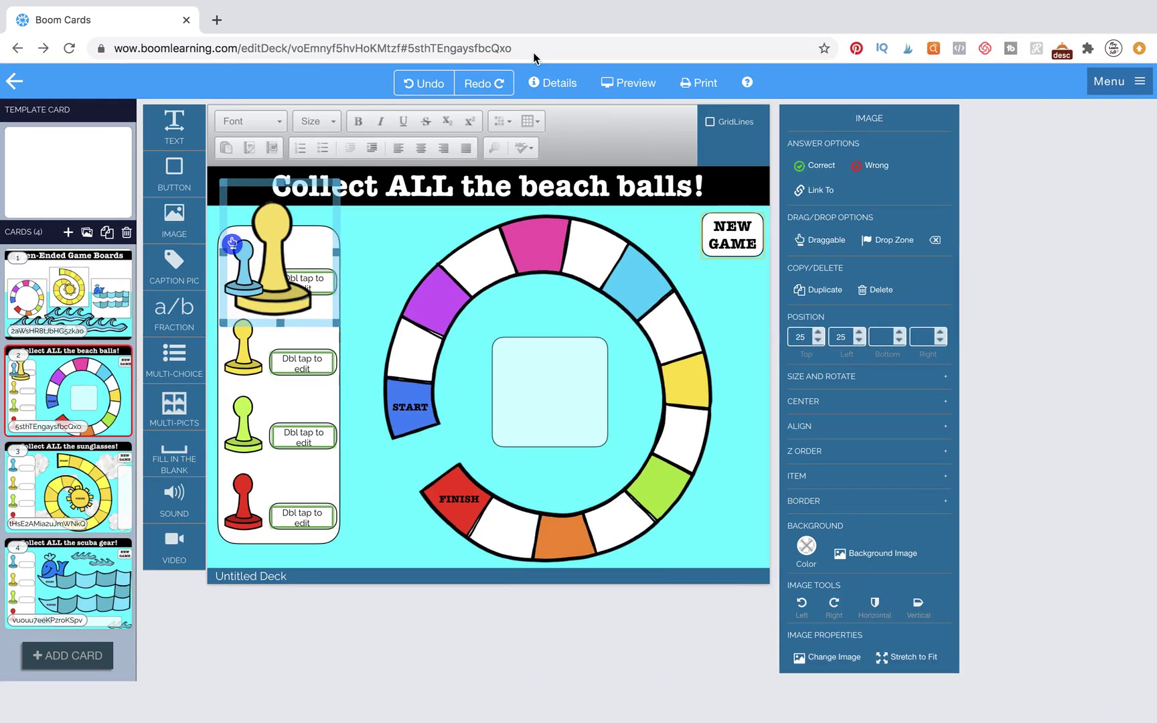
pyautogui.press('super+v')
pyautogui.click(412, 266)
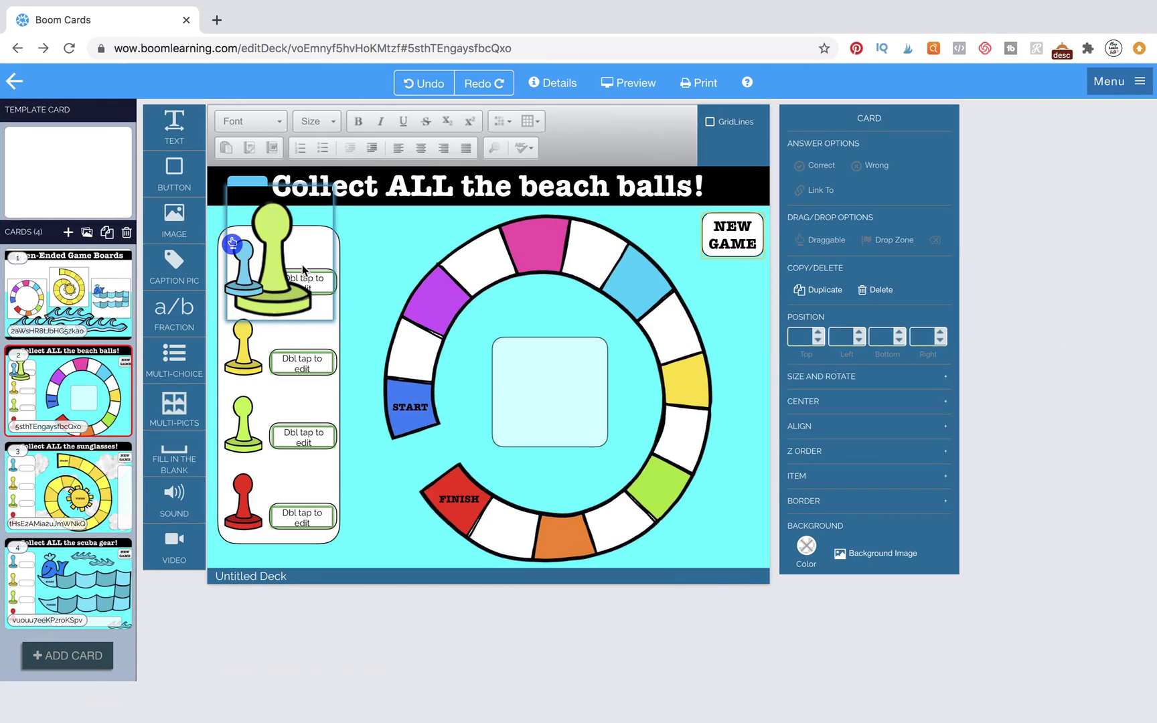
# - Move the green pawn off the stack toward the game path, shrink it to background-pawn size and make it draggable
pyautogui.moveTo(317, 265); pyautogui.dragTo(457, 325)
pyautogui.moveTo(474, 383); pyautogui.dragTo(424, 316)
pyautogui.click(824, 240)
# - Shrink the pasted yellow pawn, move it beside the START space and make it draggable
pyautogui.click(328, 318)
pyautogui.moveTo(334, 325); pyautogui.dragTo(288, 269)
pyautogui.moveTo(254, 218); pyautogui.dragTo(369, 344)
pyautogui.click(829, 240)
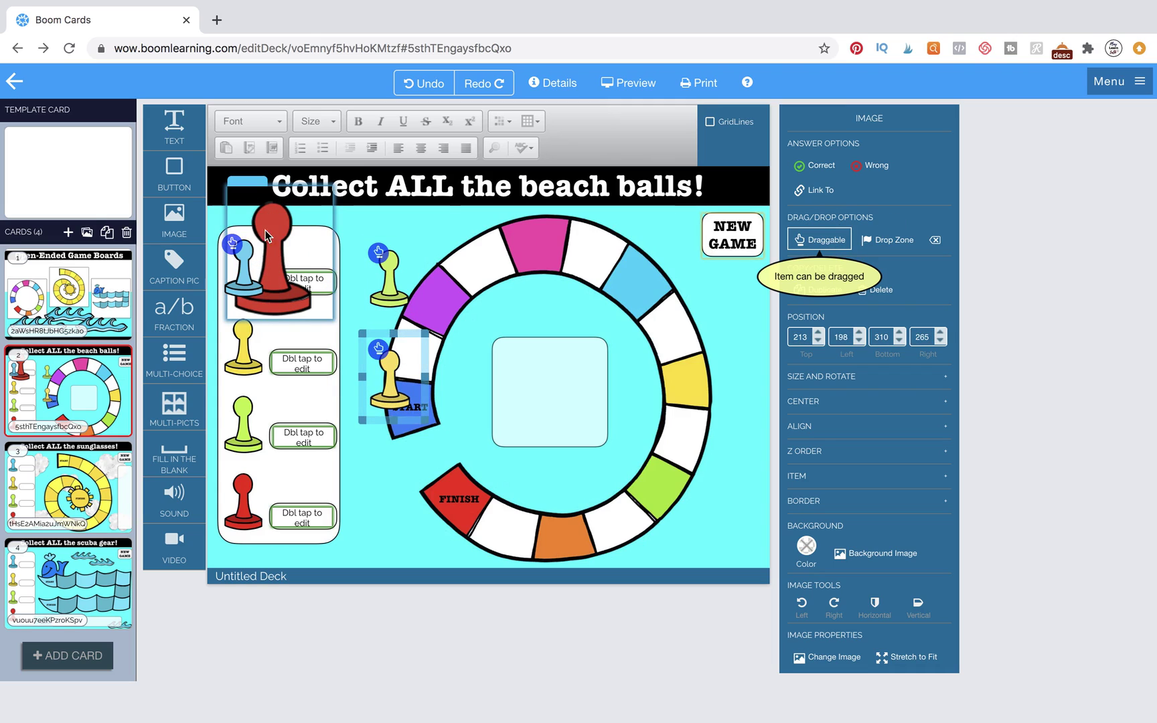
# - Move the red pawn onto the game path, shrink it to about 61 wide and 83 tall, and make it draggable
pyautogui.moveTo(275, 225); pyautogui.dragTo(478, 318)
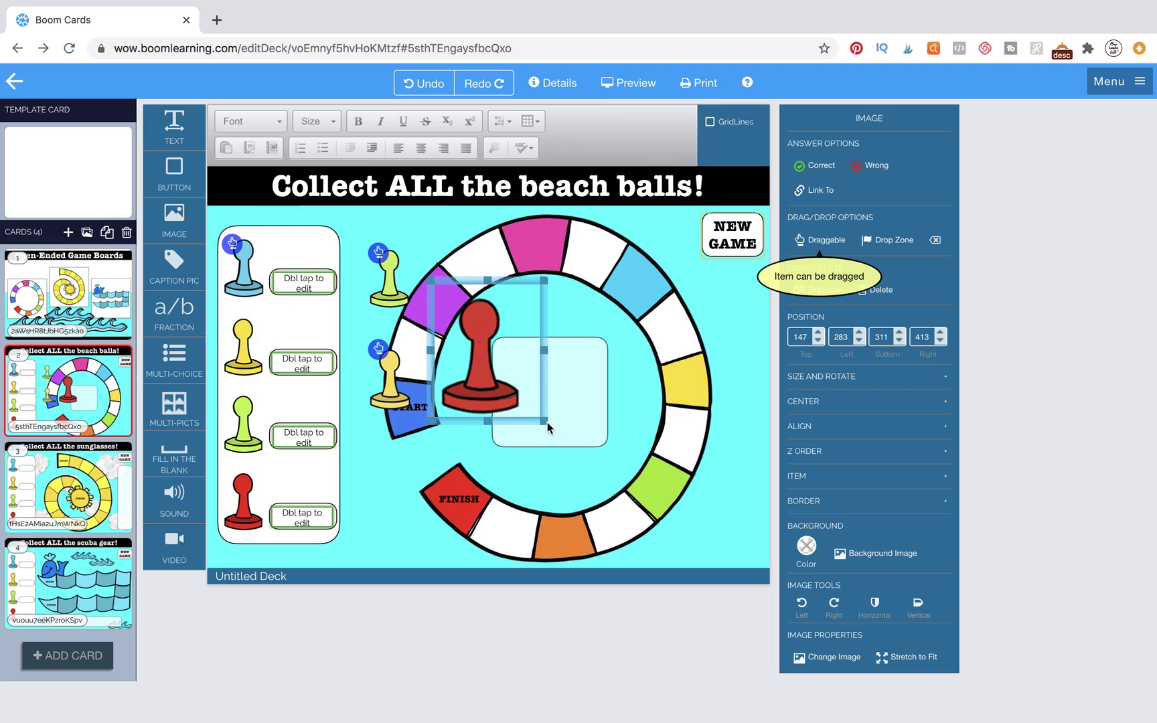
pyautogui.moveTo(533, 402); pyautogui.dragTo(489, 349)
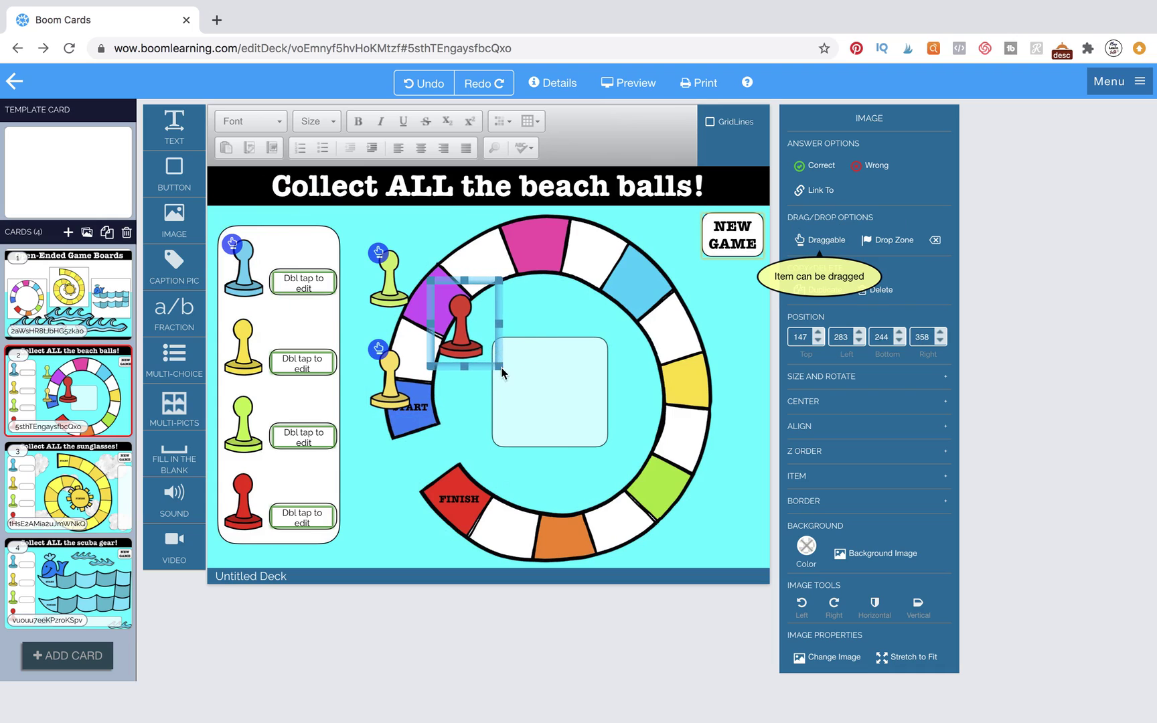
pyautogui.click(813, 241)
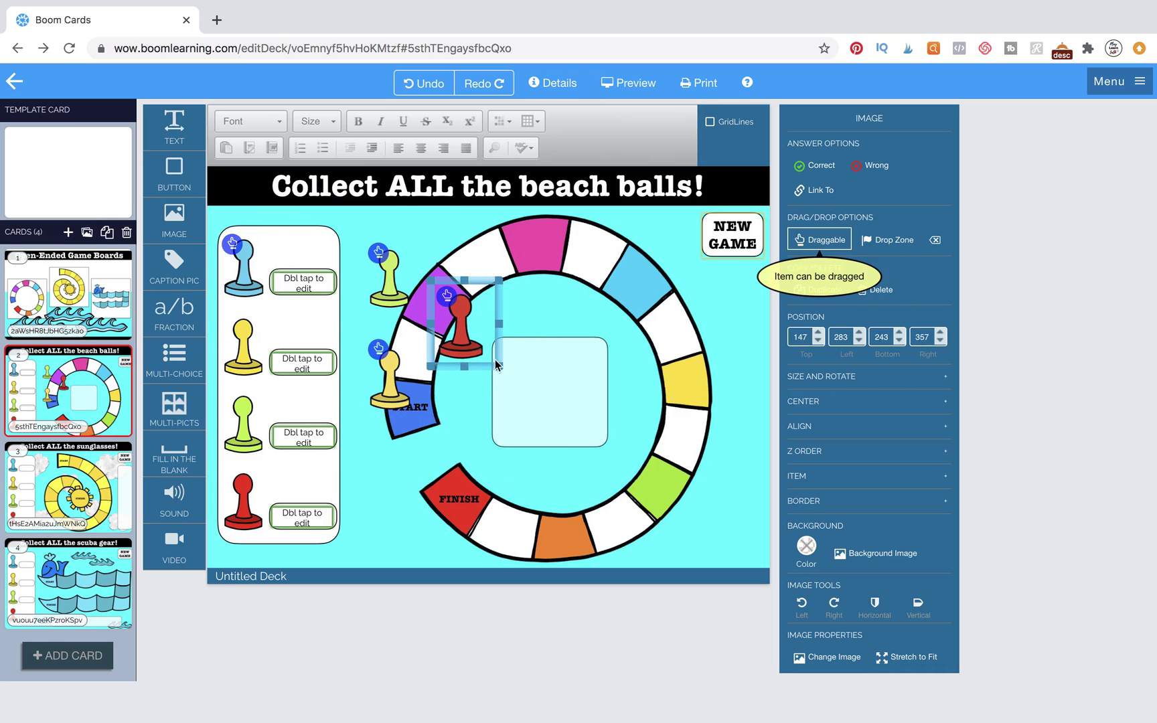
pyautogui.moveTo(499, 365); pyautogui.dragTo(490, 357)
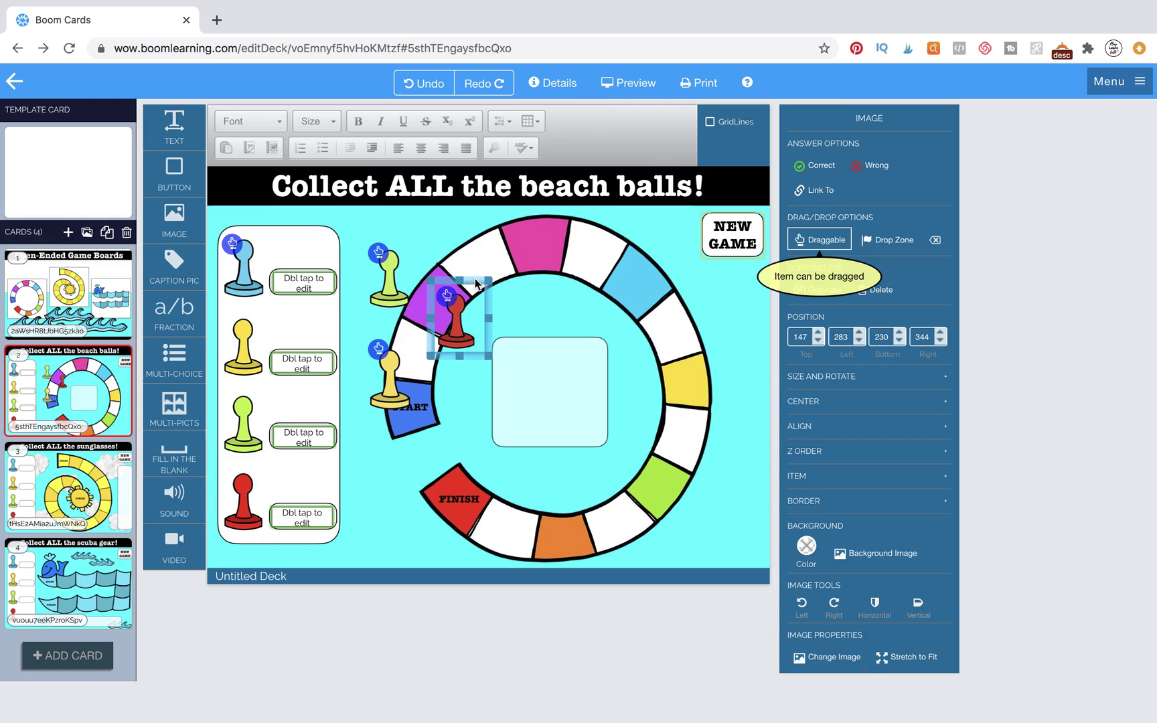
# - Place the red, yellow and green pawns over their matching background pawns, slightly adjusting the yellow pawn's fit
pyautogui.moveTo(476, 280); pyautogui.dragTo(262, 465)
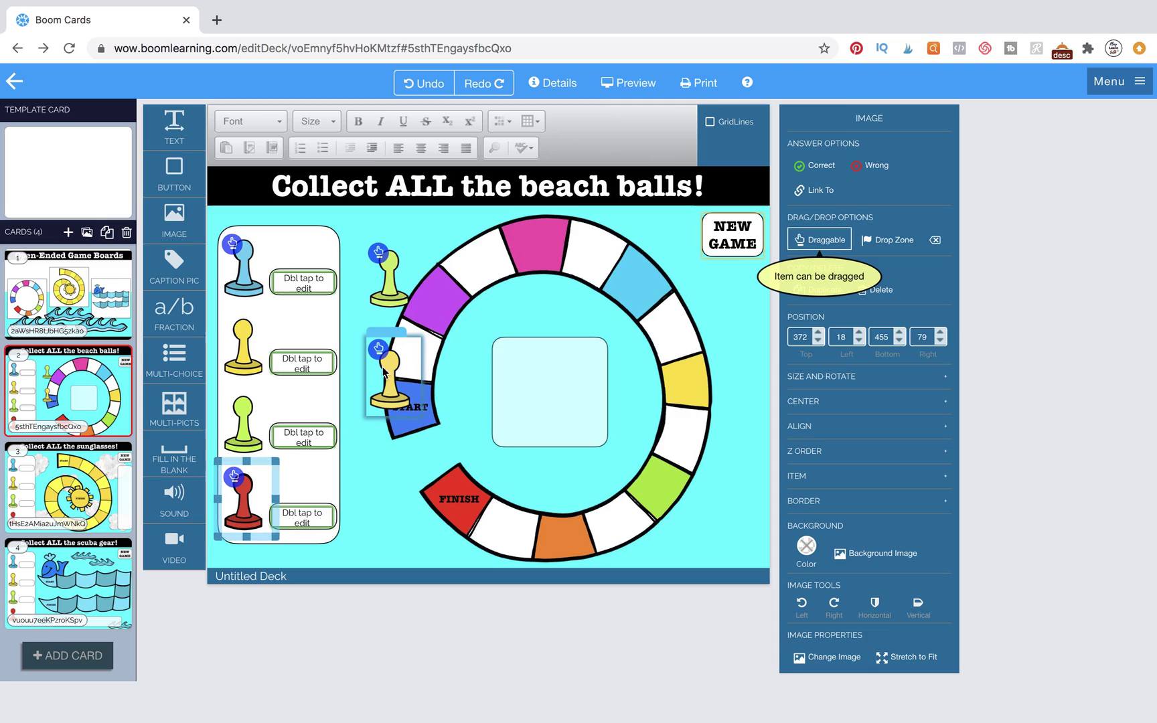
pyautogui.moveTo(399, 333); pyautogui.dragTo(265, 308)
pyautogui.moveTo(389, 269); pyautogui.dragTo(244, 420)
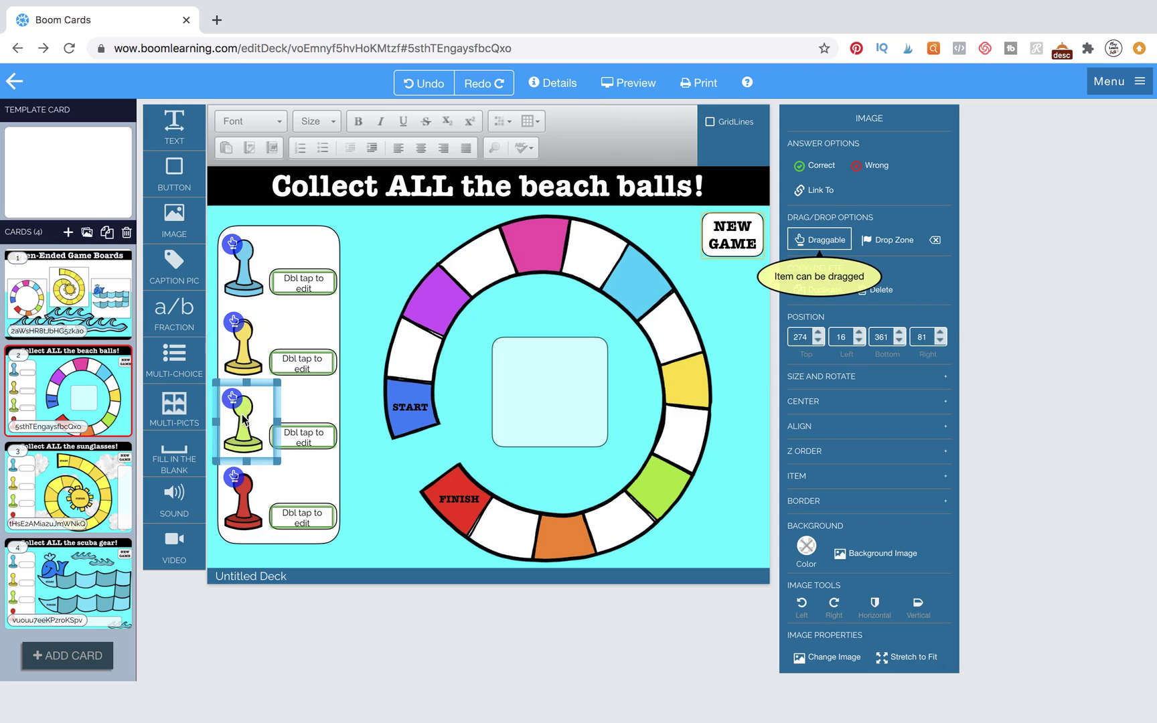
pyautogui.click(379, 413)
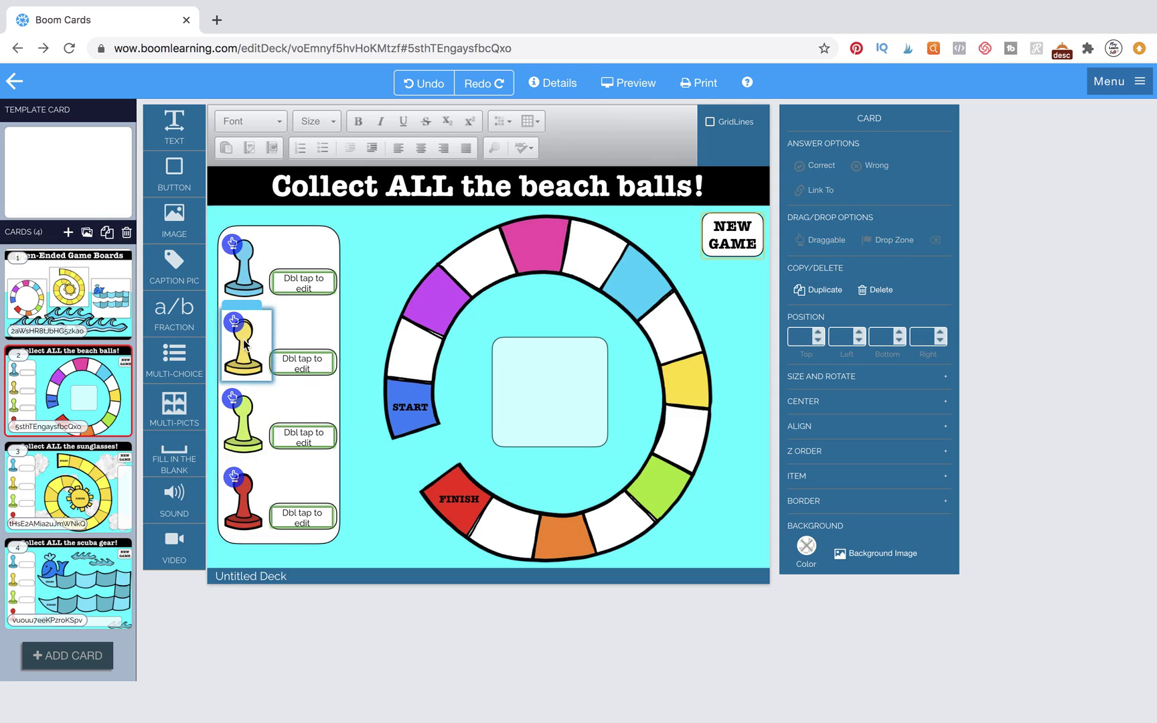
pyautogui.click(267, 318)
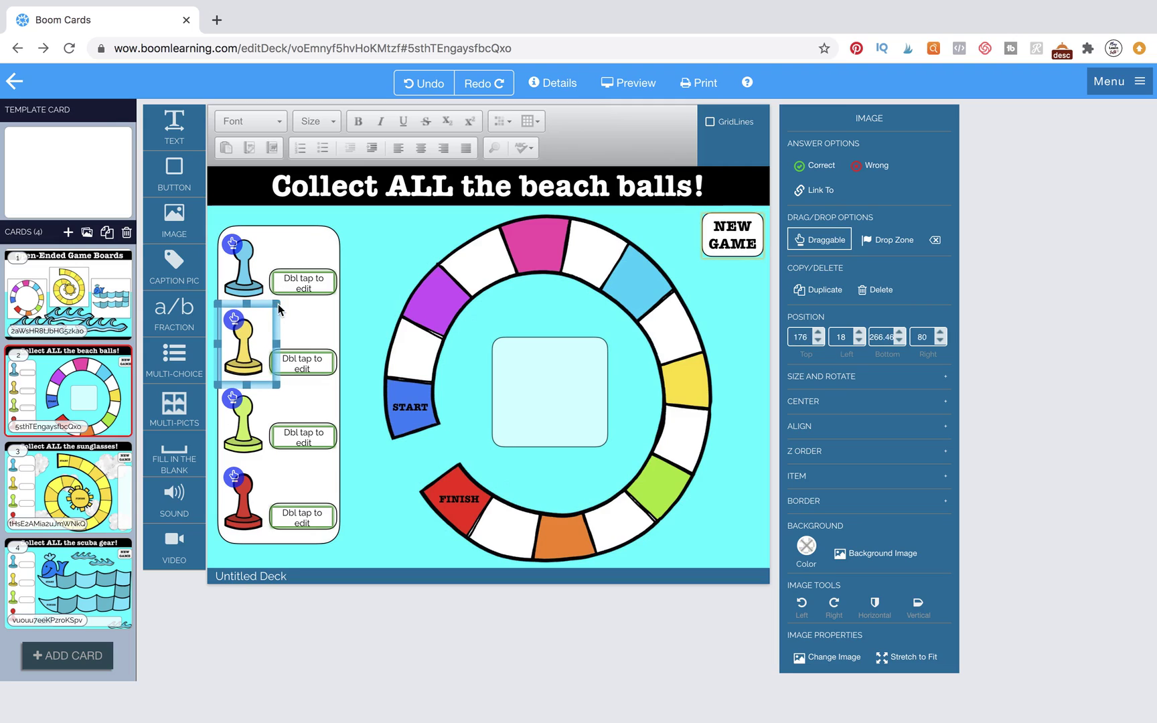
pyautogui.click(376, 329)
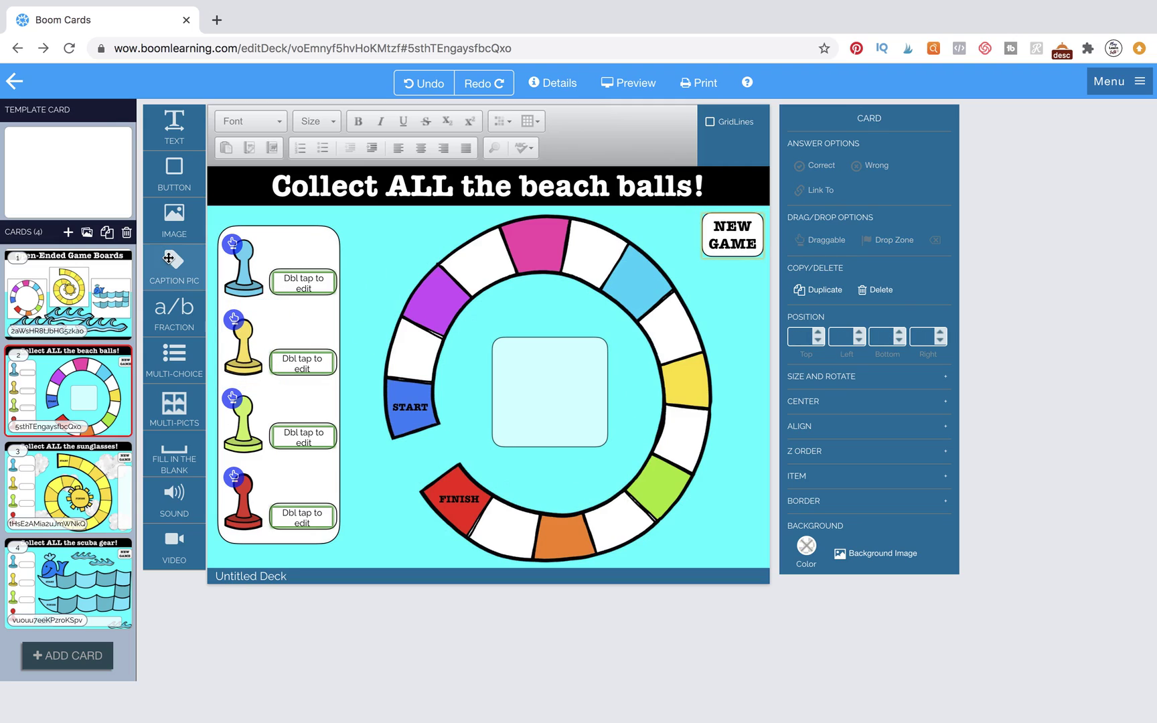
# - Add an image placeholder in the middle of card 2, search this Mac for "beach" and upload Beach Ball (1).png
pyautogui.moveTo(174, 221); pyautogui.dragTo(568, 314)
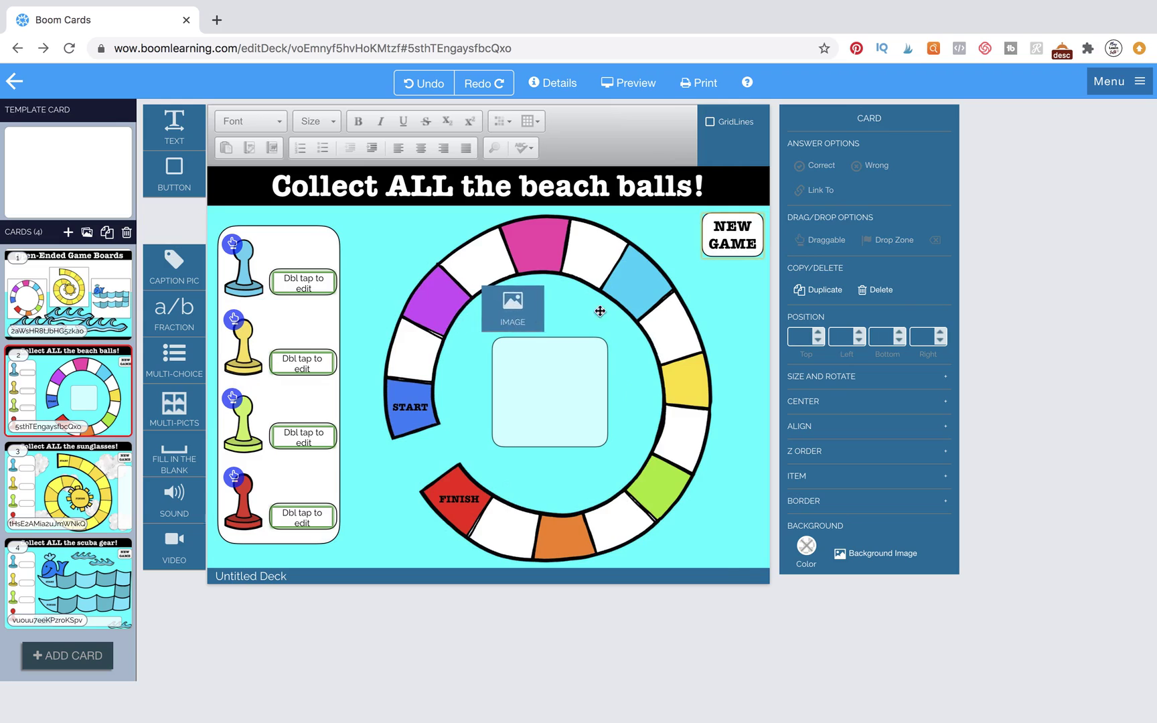
pyautogui.click(785, 236)
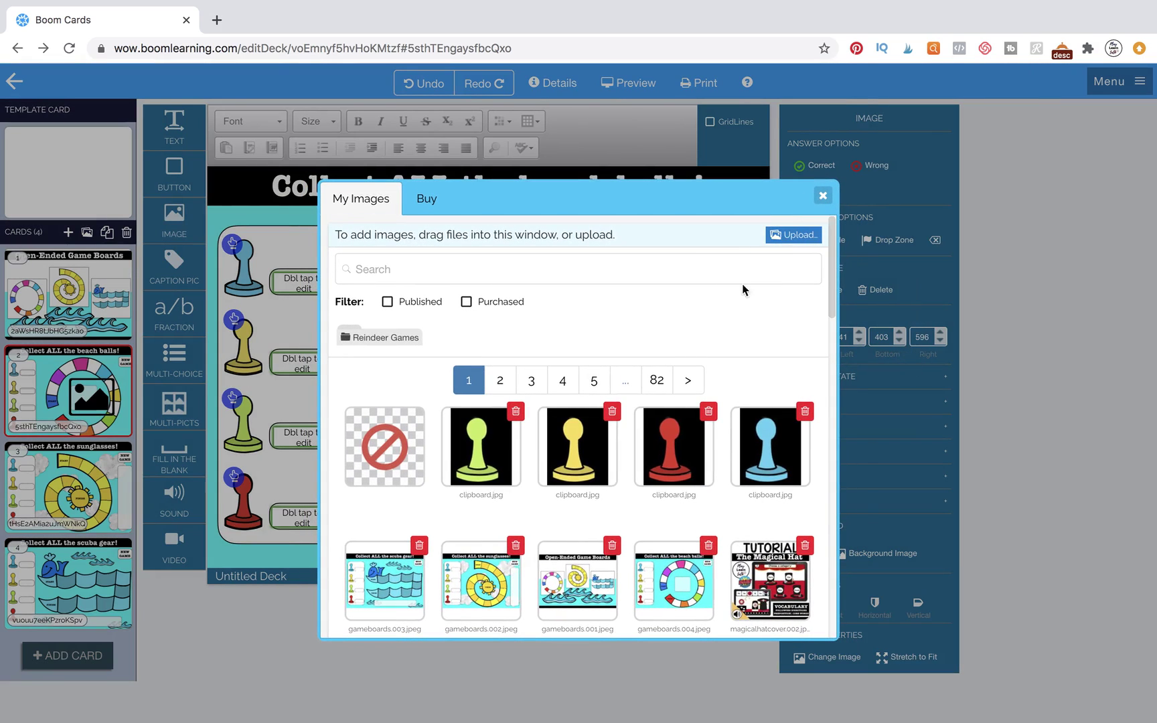
pyautogui.click(813, 52)
pyautogui.write('beach')
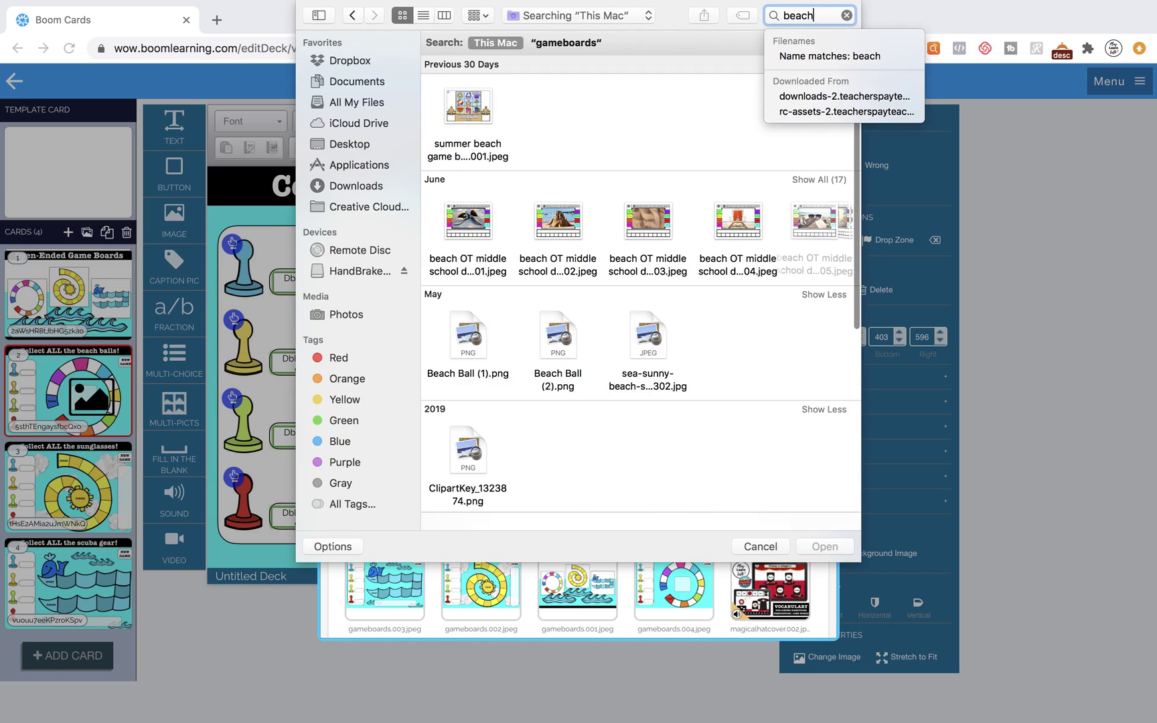
pyautogui.write('bac')
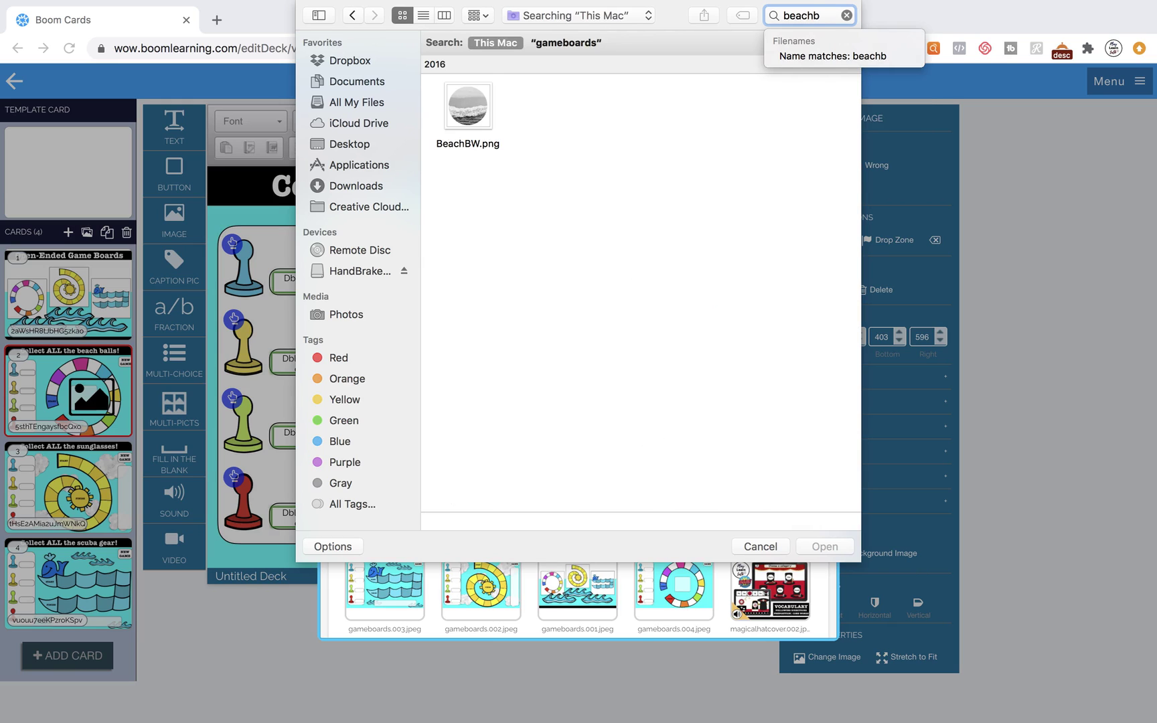
pyautogui.press('BackSpace')
pyautogui.click(490, 333)
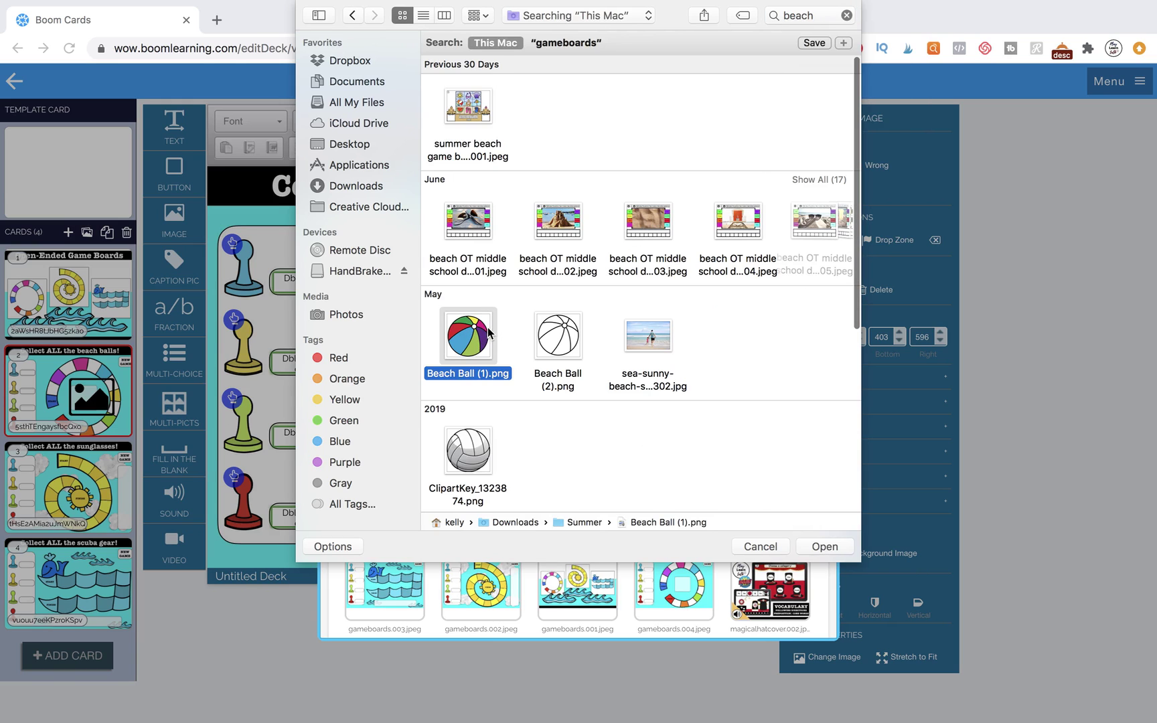
pyautogui.click(823, 546)
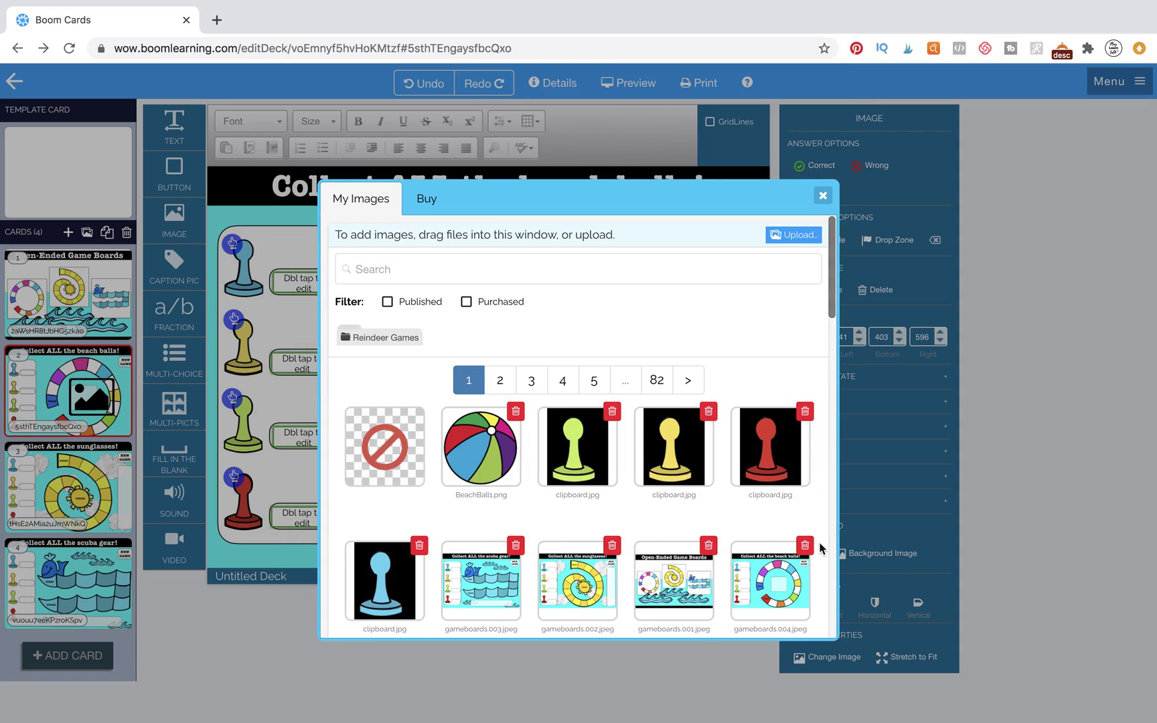
# - Insert the uploaded beach ball on card 2, make it draggable and shrink it to about 100 wide and 96 tall
pyautogui.click(492, 465)
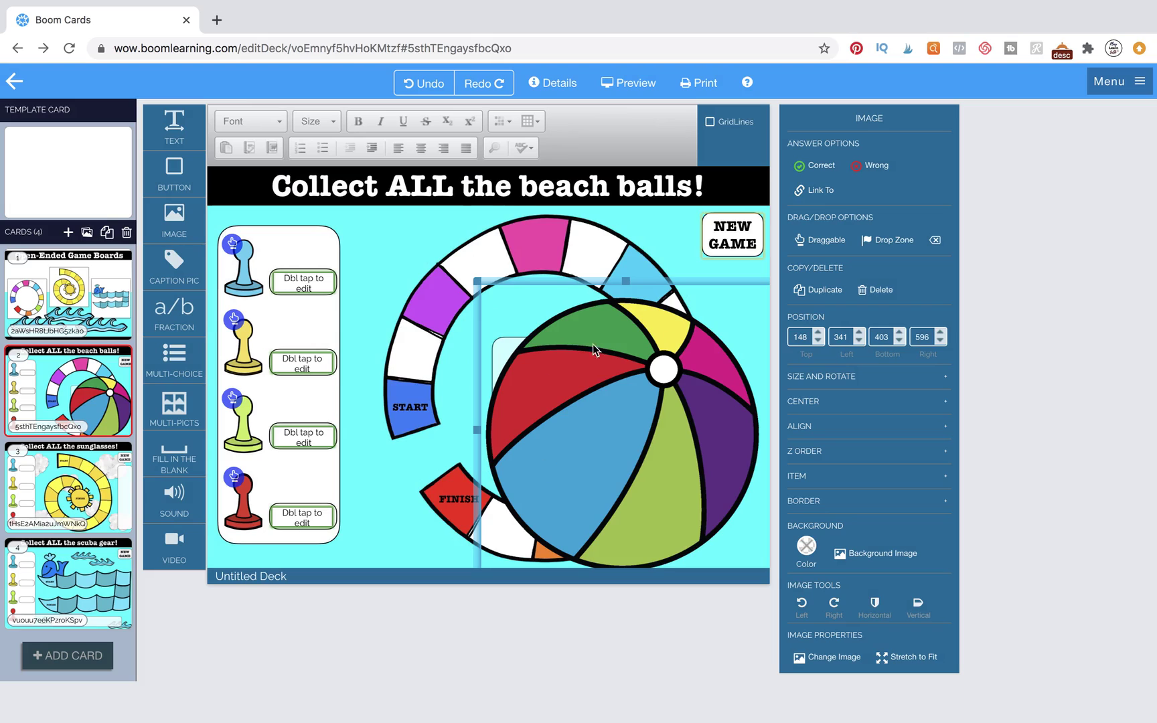
pyautogui.click(824, 239)
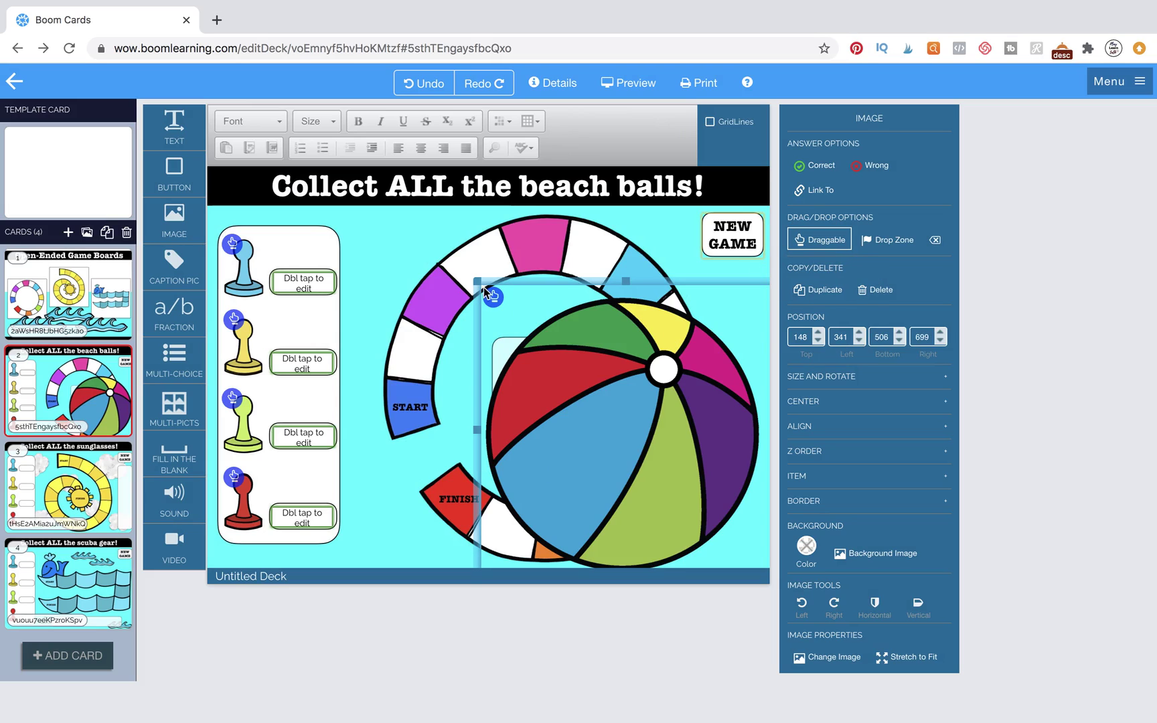
pyautogui.moveTo(479, 279); pyautogui.dragTo(488, 374)
pyautogui.moveTo(480, 279); pyautogui.dragTo(497, 330)
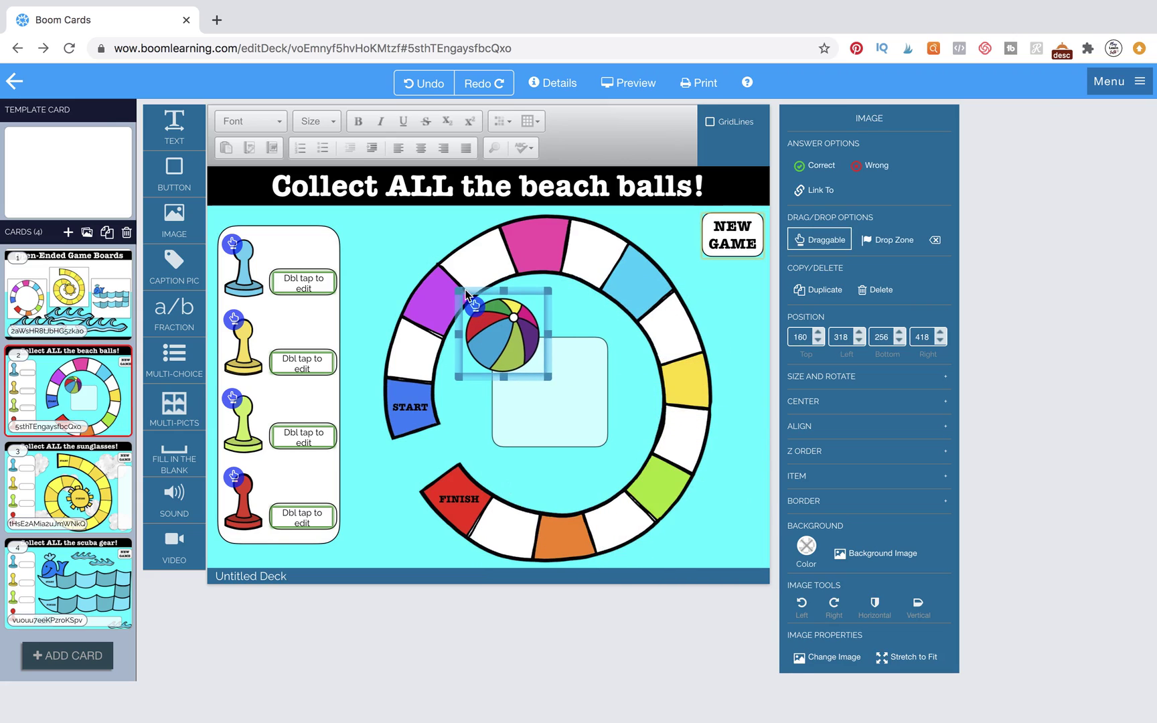
# - Shrink the draggable beach ball to about 65 wide and 66 tall and place four copies around card 2's game path
pyautogui.moveTo(460, 289); pyautogui.dragTo(472, 296)
pyautogui.moveTo(515, 335); pyautogui.dragTo(514, 529)
pyautogui.press('super+c')
pyautogui.press('super+v')
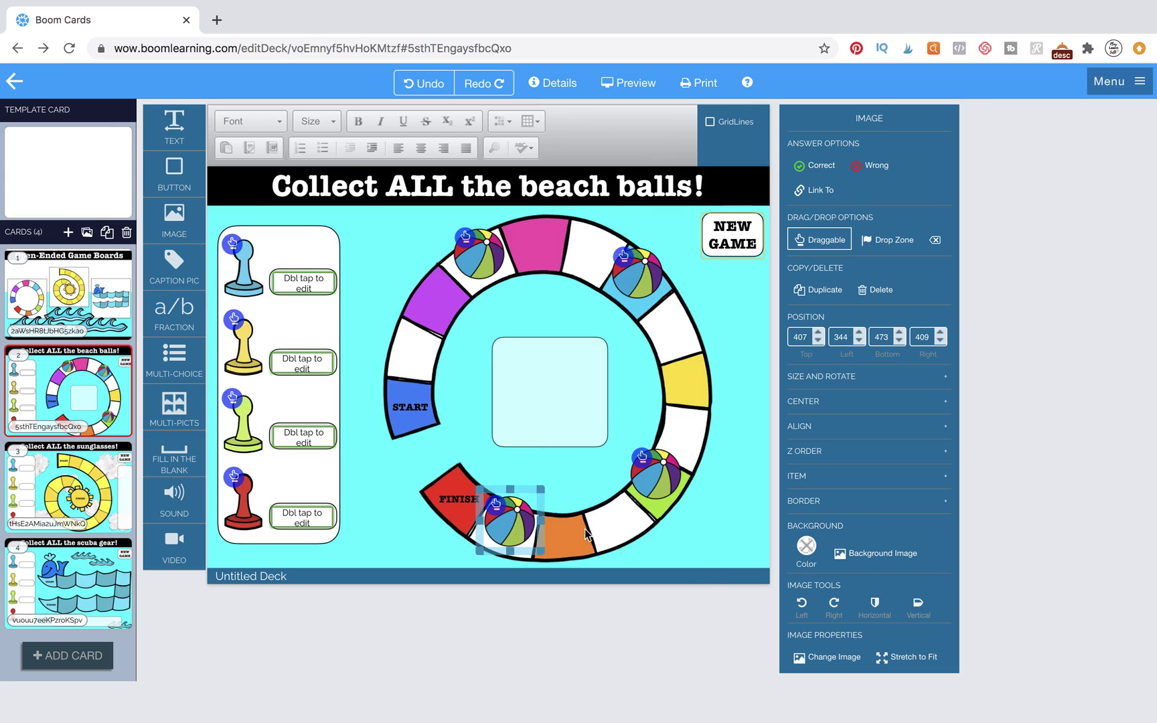
pyautogui.click(713, 565)
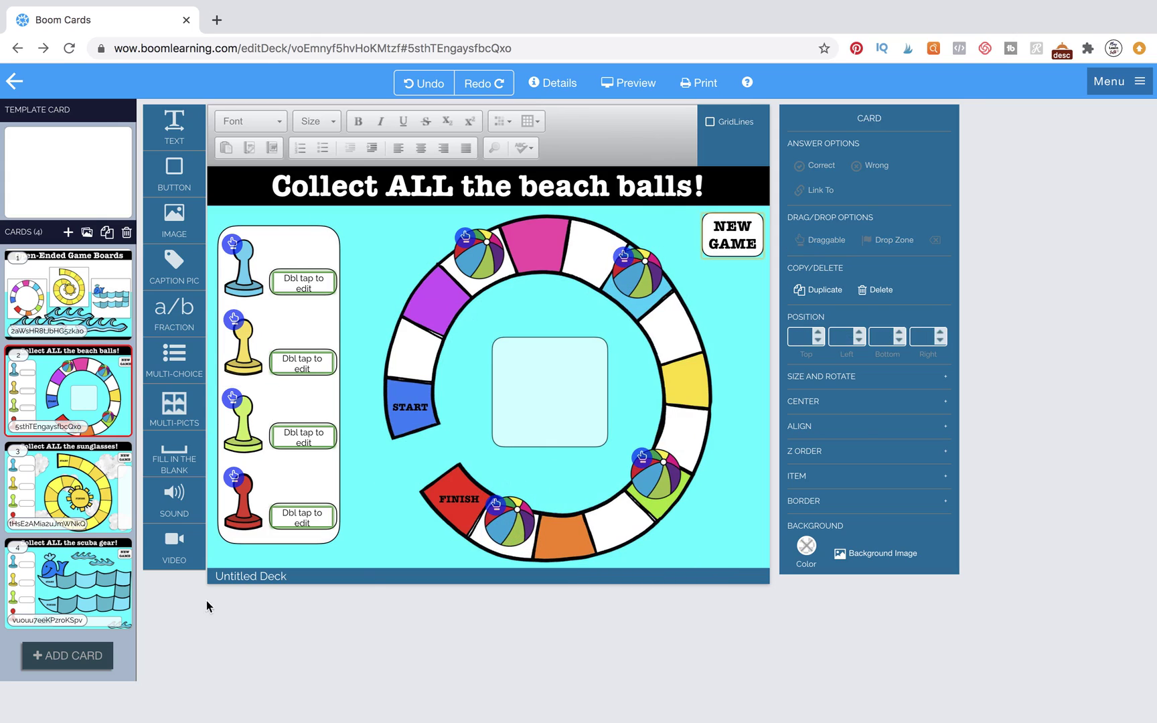
# - Copy card 2's four draggable pawns, four fillable name boxes and New Game link onto cards 3 and 4
pyautogui.click(240, 261)
pyautogui.keyDown('shift'); pyautogui.click(241, 330); pyautogui.keyUp('shift')
pyautogui.keyDown('shift'); pyautogui.click(305, 284); pyautogui.keyUp('shift')
pyautogui.keyDown('shift'); pyautogui.click(305, 369); pyautogui.keyUp('shift')
pyautogui.keyDown('shift'); pyautogui.click(733, 241); pyautogui.keyUp('shift')
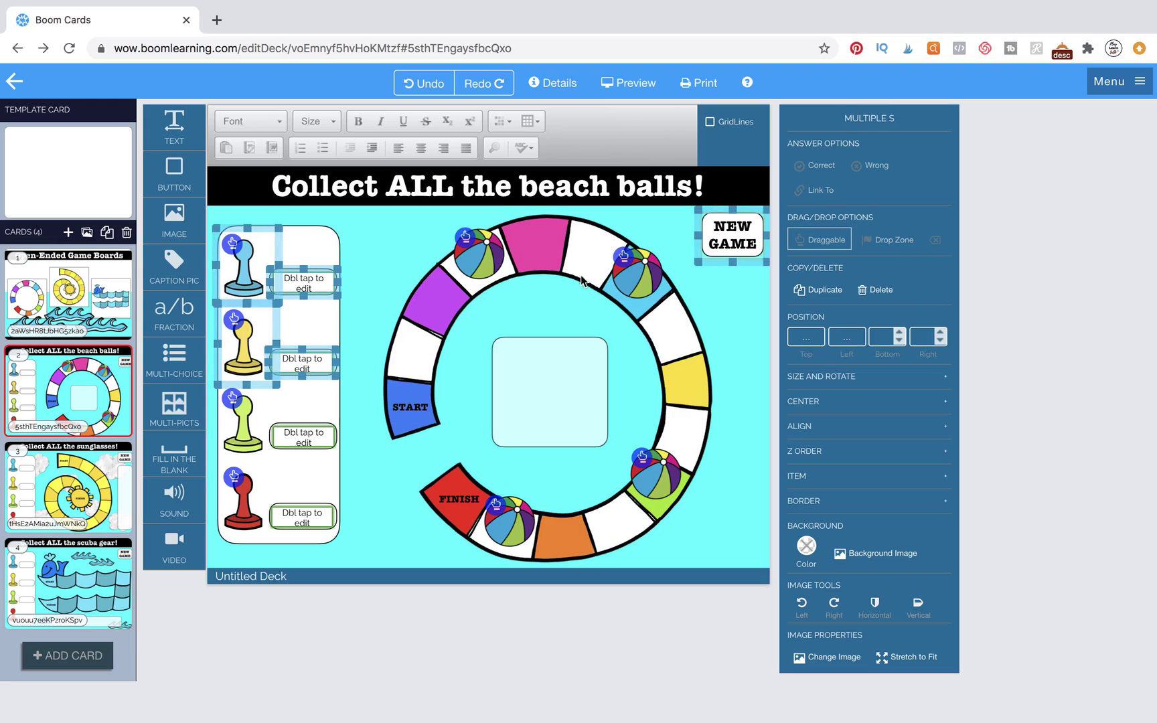
pyautogui.keyDown('shift'); pyautogui.click(291, 442); pyautogui.keyUp('shift')
pyautogui.keyDown('shift'); pyautogui.click(242, 427); pyautogui.keyUp('shift')
pyautogui.keyDown('shift'); pyautogui.click(242, 496); pyautogui.keyUp('shift')
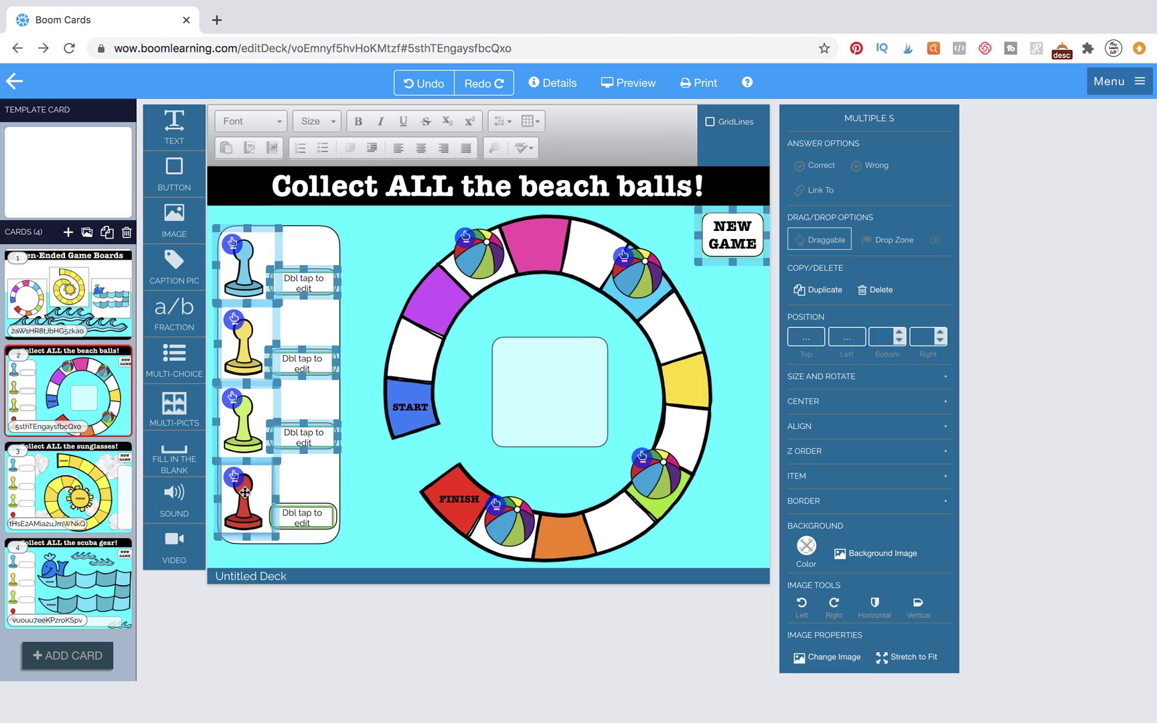
pyautogui.keyDown('shift'); pyautogui.click(294, 507); pyautogui.keyUp('shift')
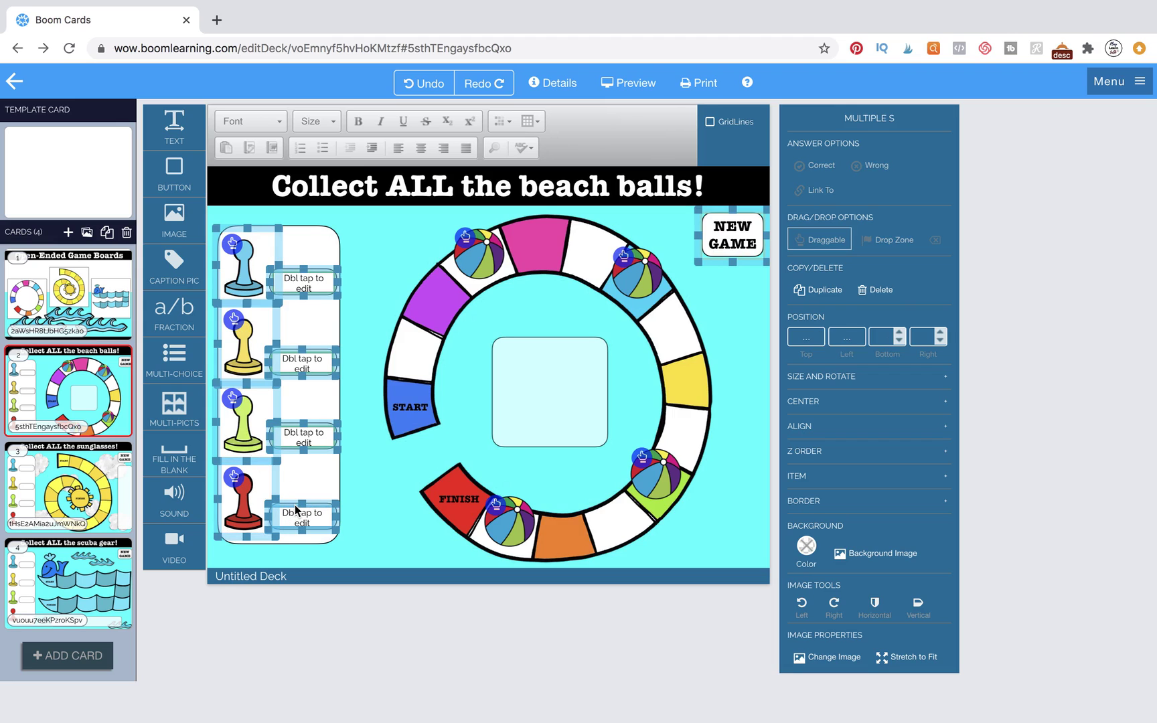
pyautogui.click(65, 476)
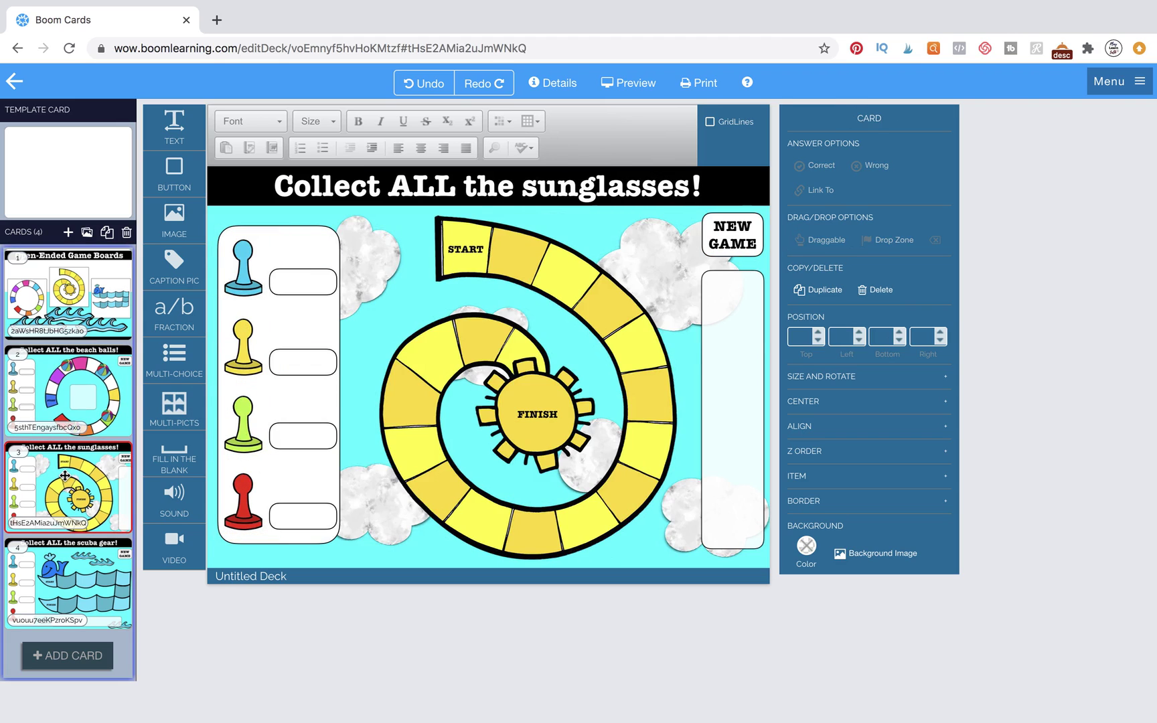
pyautogui.hotkey('ctrl', 'v')
pyautogui.click(79, 569)
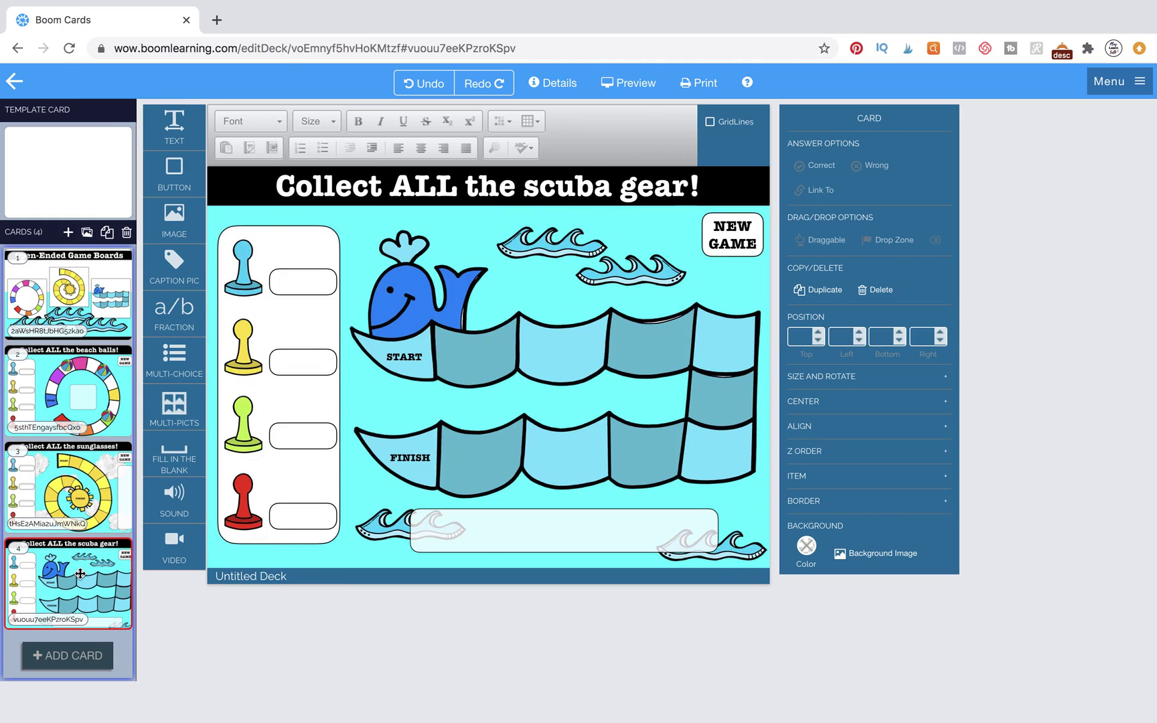
pyautogui.hotkey('ctrl', 'v')
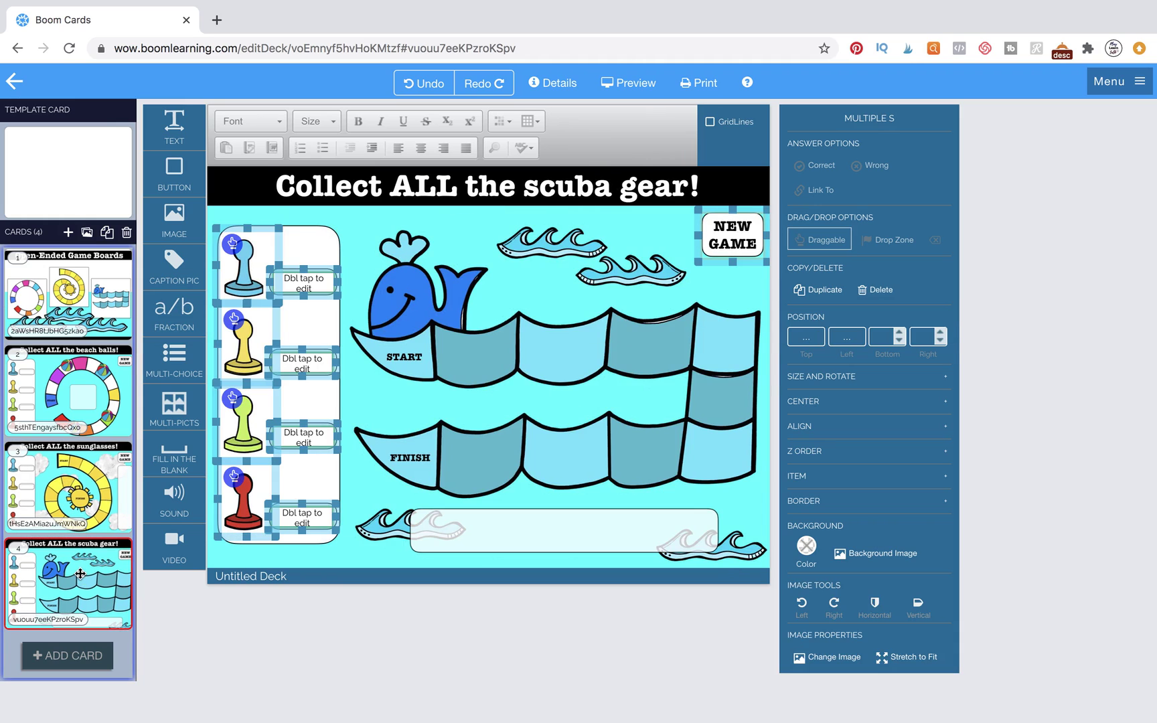
# - Add an image placeholder over the sunglasses game board on card 3 and open the file chooser for uploading images
pyautogui.click(80, 505)
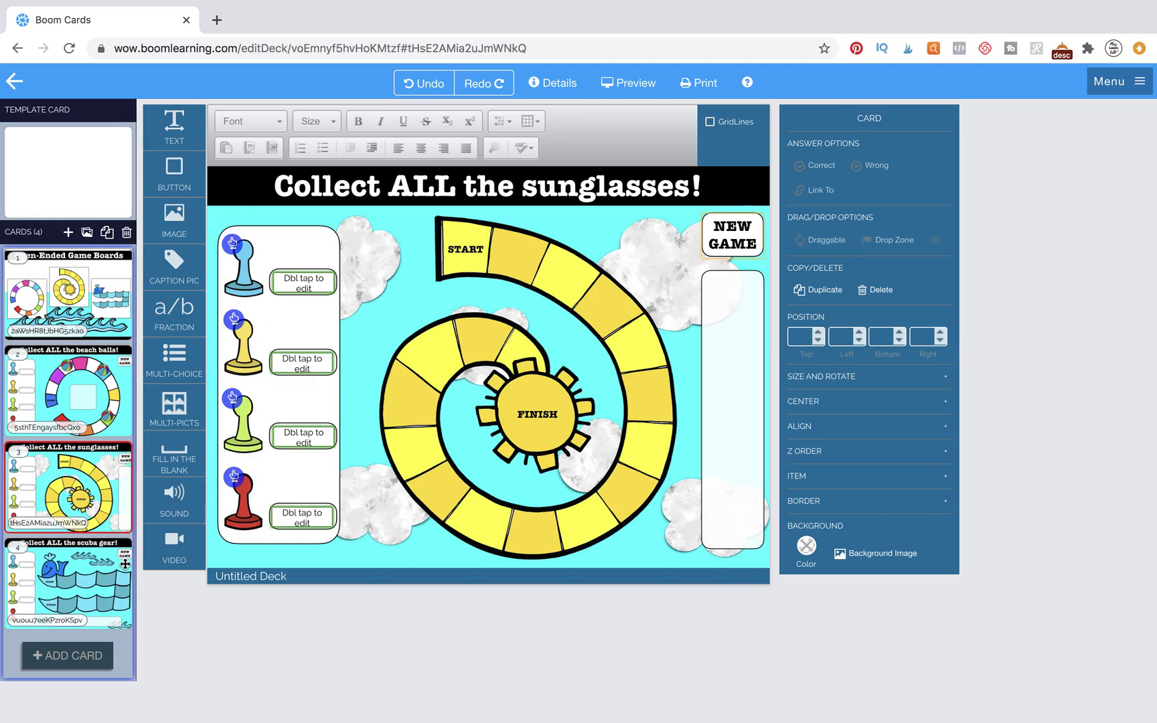
pyautogui.moveTo(174, 220); pyautogui.dragTo(508, 332)
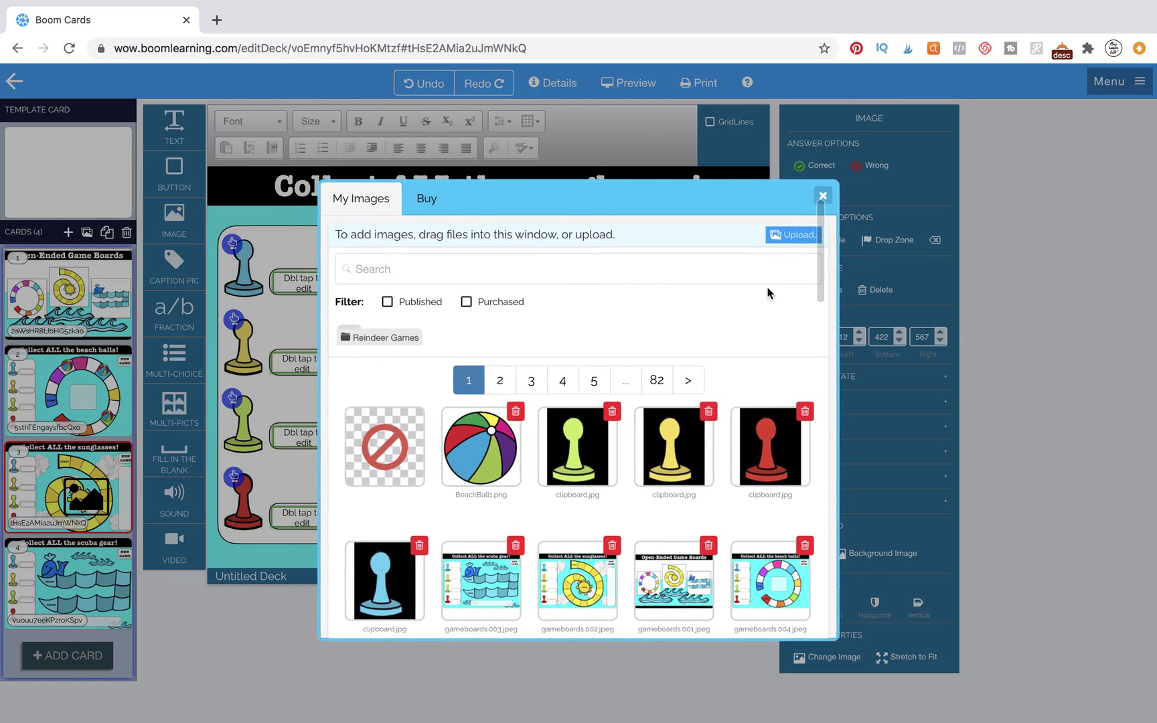
pyautogui.click(793, 236)
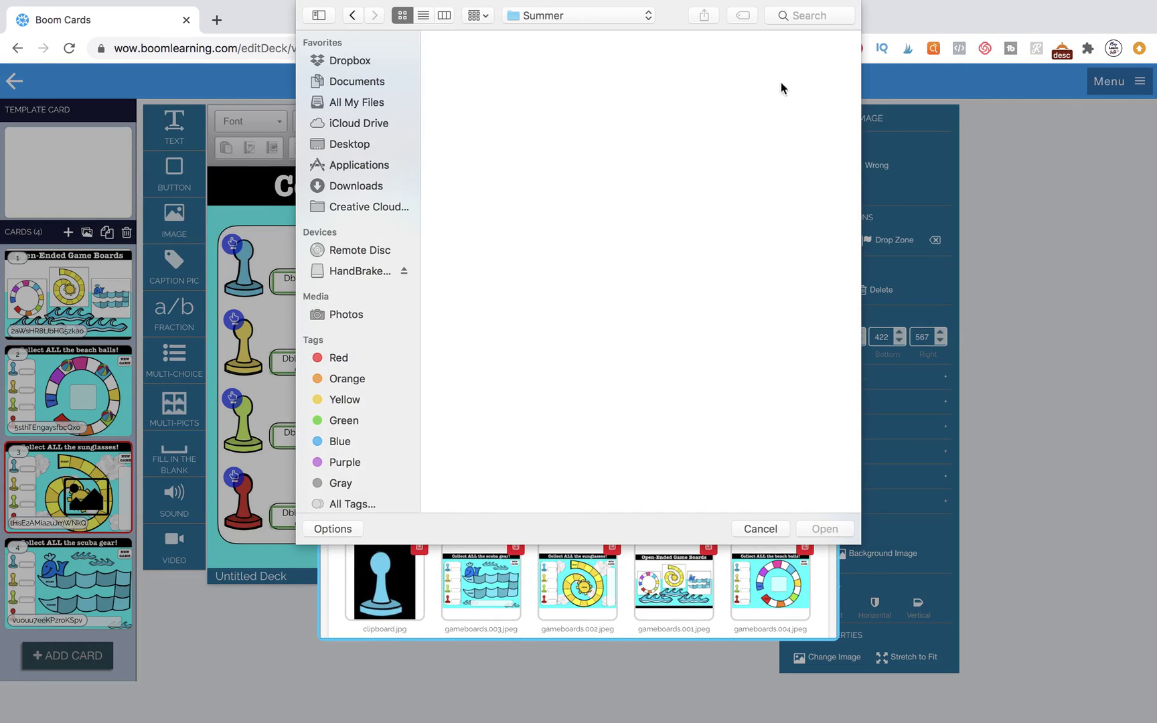
pyautogui.click(803, 15)
pyautogui.write('sun')
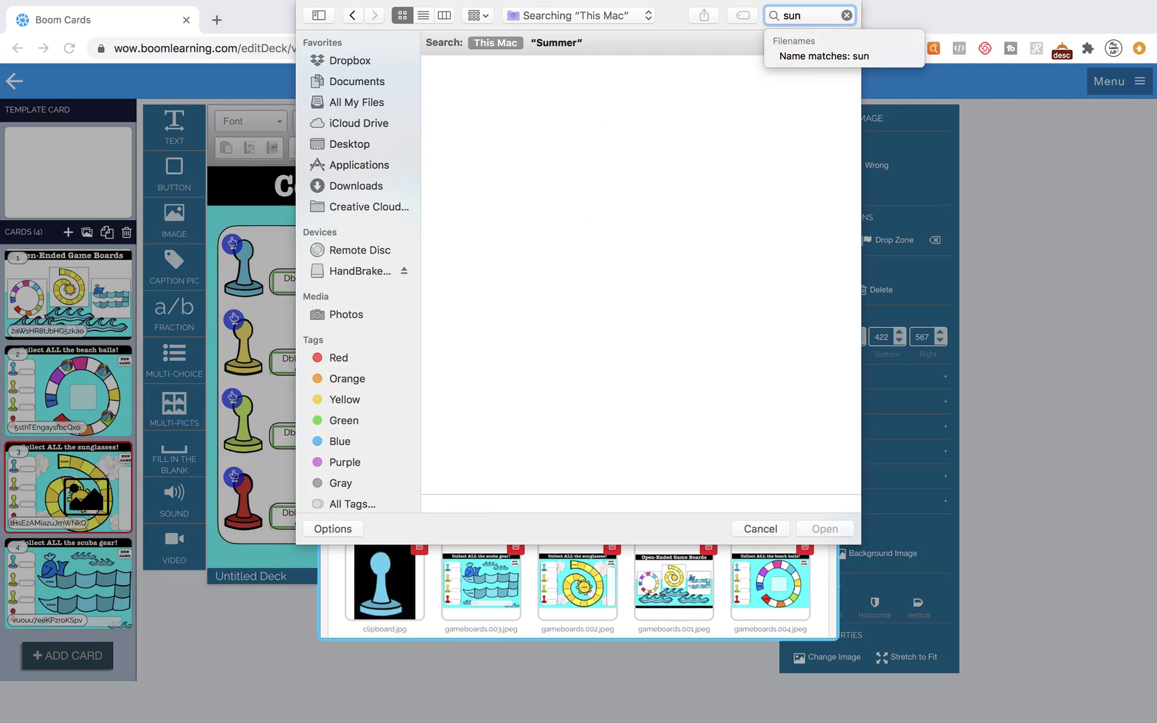
pyautogui.click(847, 15)
# - Upload Blue Sun Glasses (2).png and Red SunGlasses (2).png from the Summer folder
pyautogui.click(739, 165)
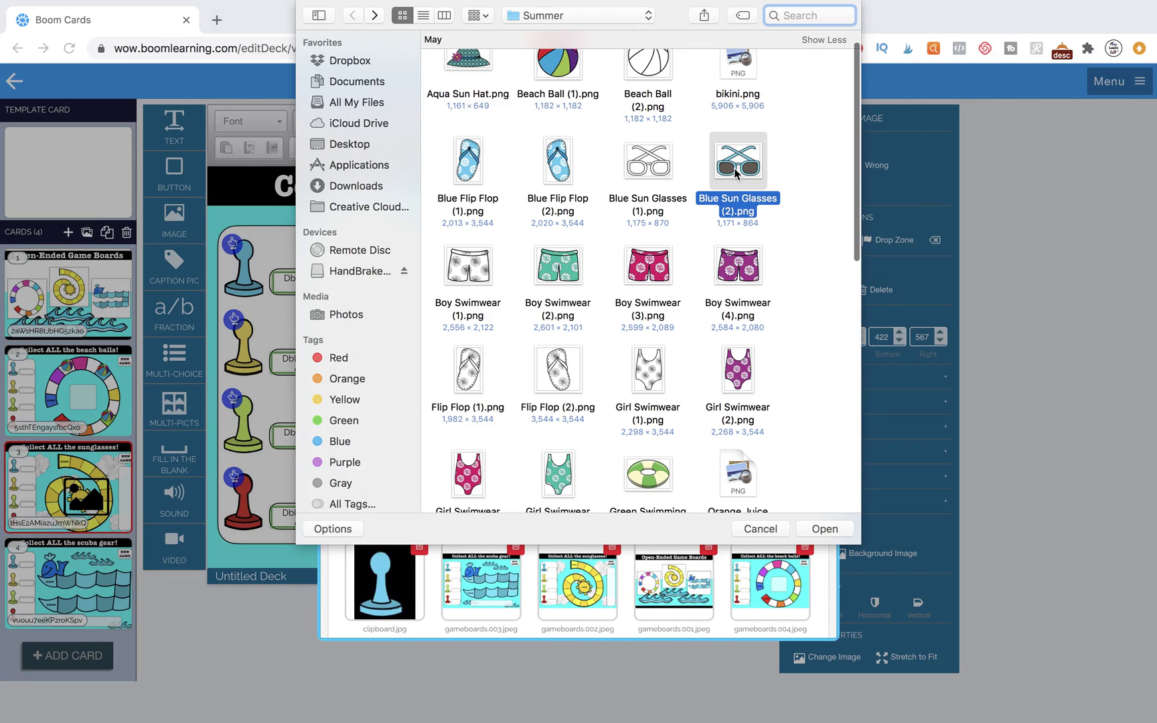
pyautogui.scroll(-10, 724, 214)
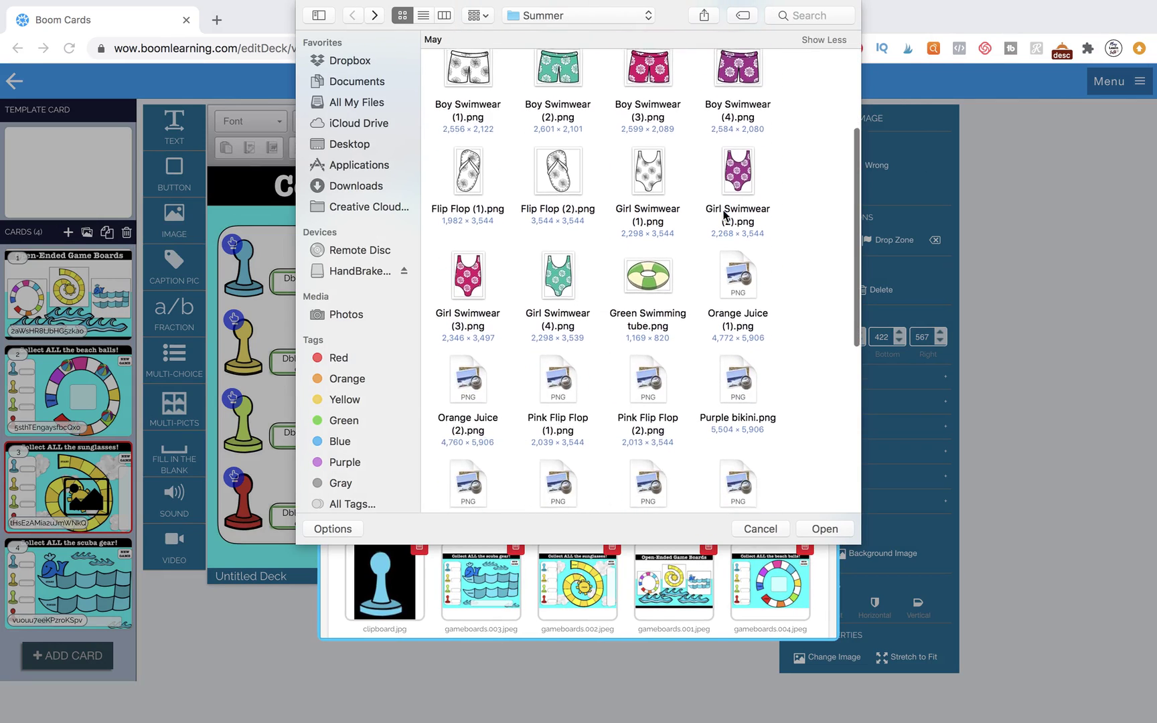
pyautogui.click(652, 243)
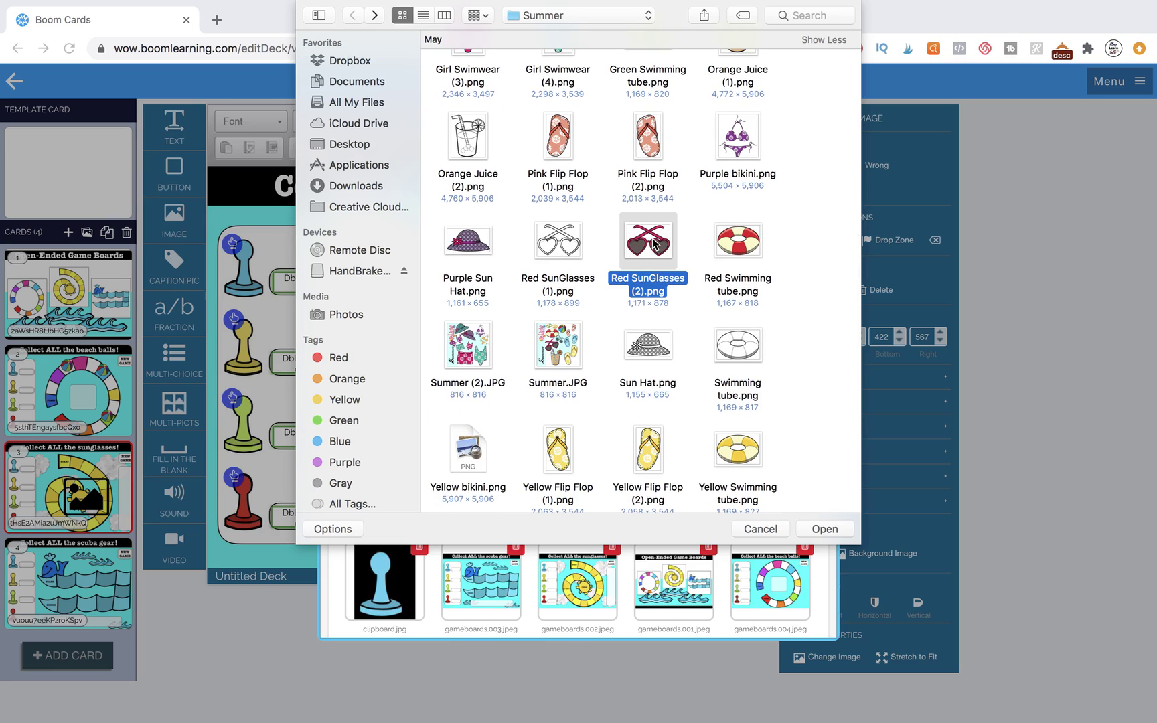
pyautogui.click(832, 529)
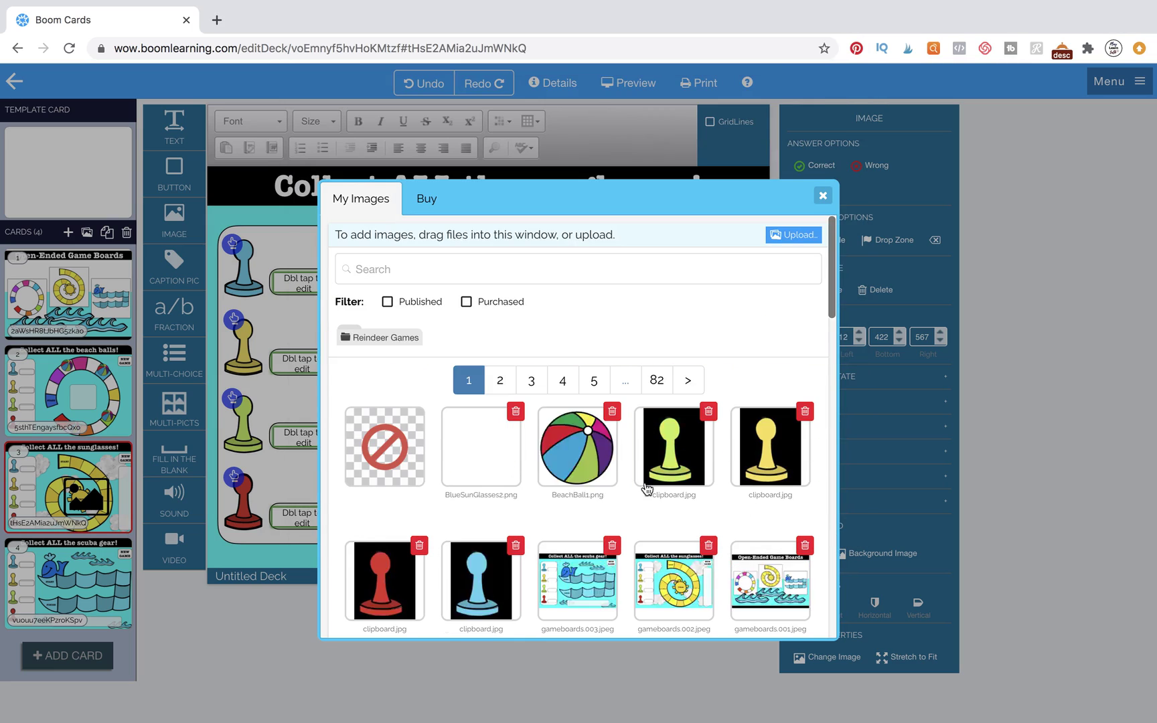
# - Insert the blue sunglasses on card 3 as a draggable image about 99 wide and 46 tall, placing two copies along the path
pyautogui.click(578, 461)
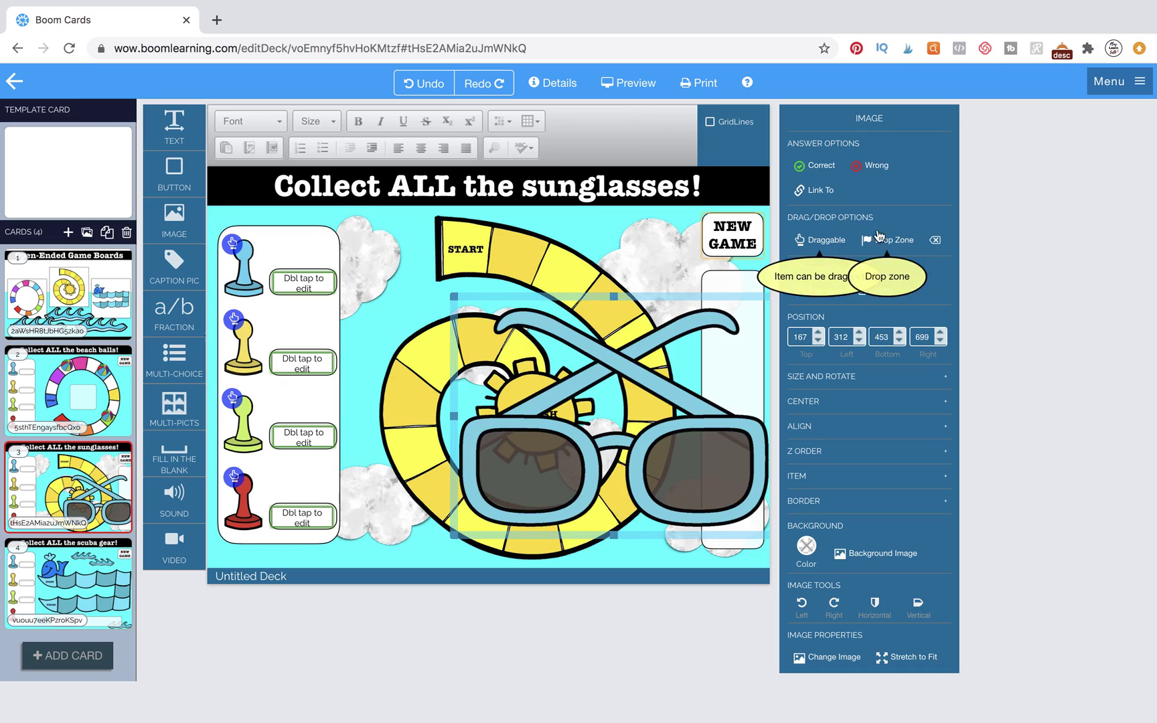
pyautogui.moveTo(455, 295); pyautogui.dragTo(511, 492)
pyautogui.hotkey('ctrl', 'v')
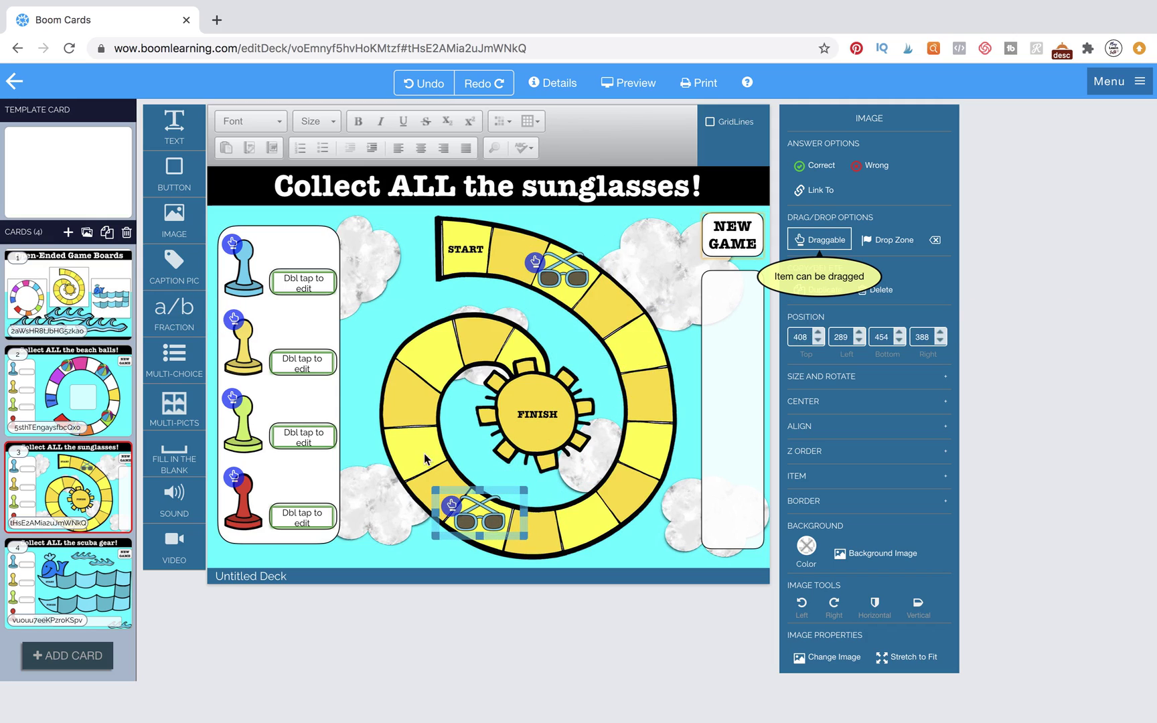
# - Insert the red heart sunglasses on card 3 as a draggable image about 77 wide and 45 tall, placing two copies on the path
pyautogui.click(174, 224)
pyautogui.doubleClick(603, 395)
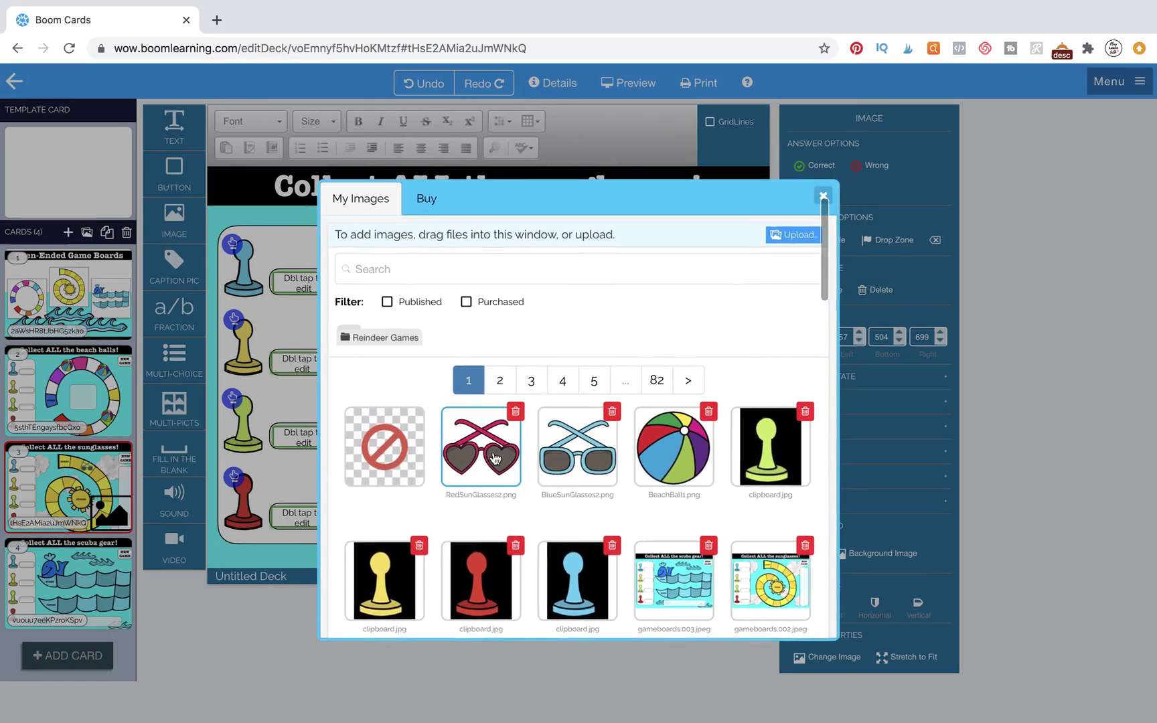
pyautogui.click(492, 458)
pyautogui.click(820, 239)
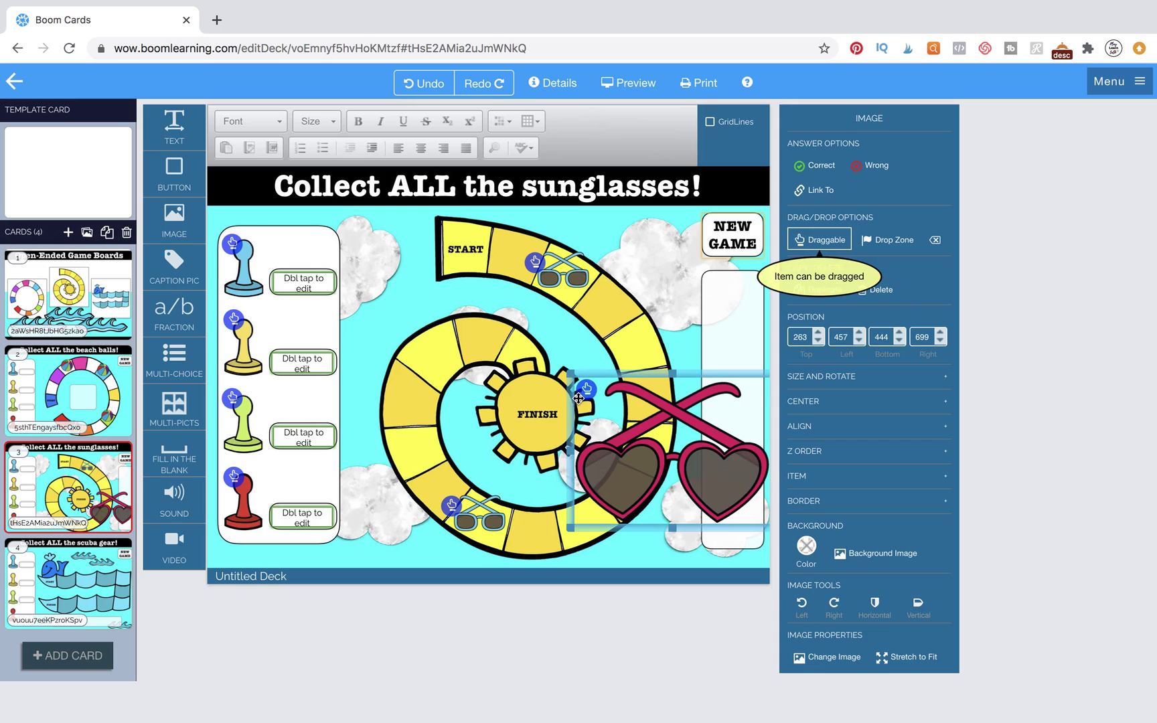
pyautogui.moveTo(568, 377); pyautogui.dragTo(433, 416)
pyautogui.hotkey('ctrl', 'c')
pyautogui.hotkey('ctrl', 'v')
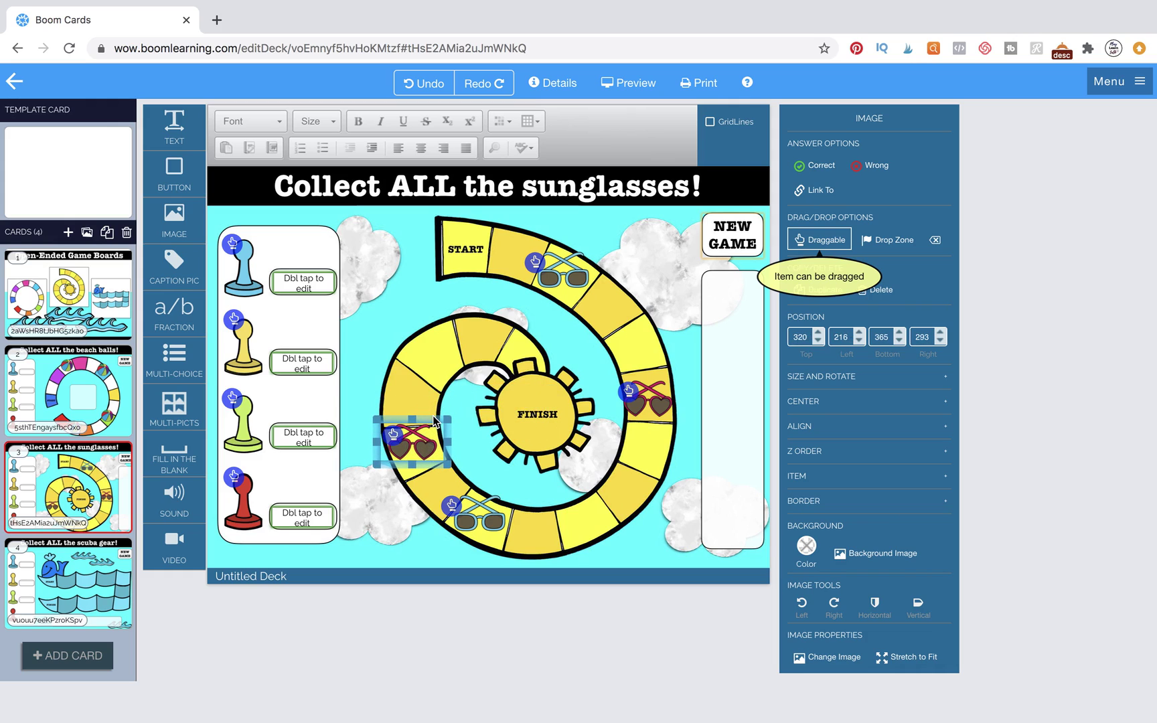
# - Add an image placeholder over the wave path on card 4 and open the file chooser for uploading images
pyautogui.click(94, 574)
pyautogui.moveTo(174, 220); pyautogui.dragTo(529, 365)
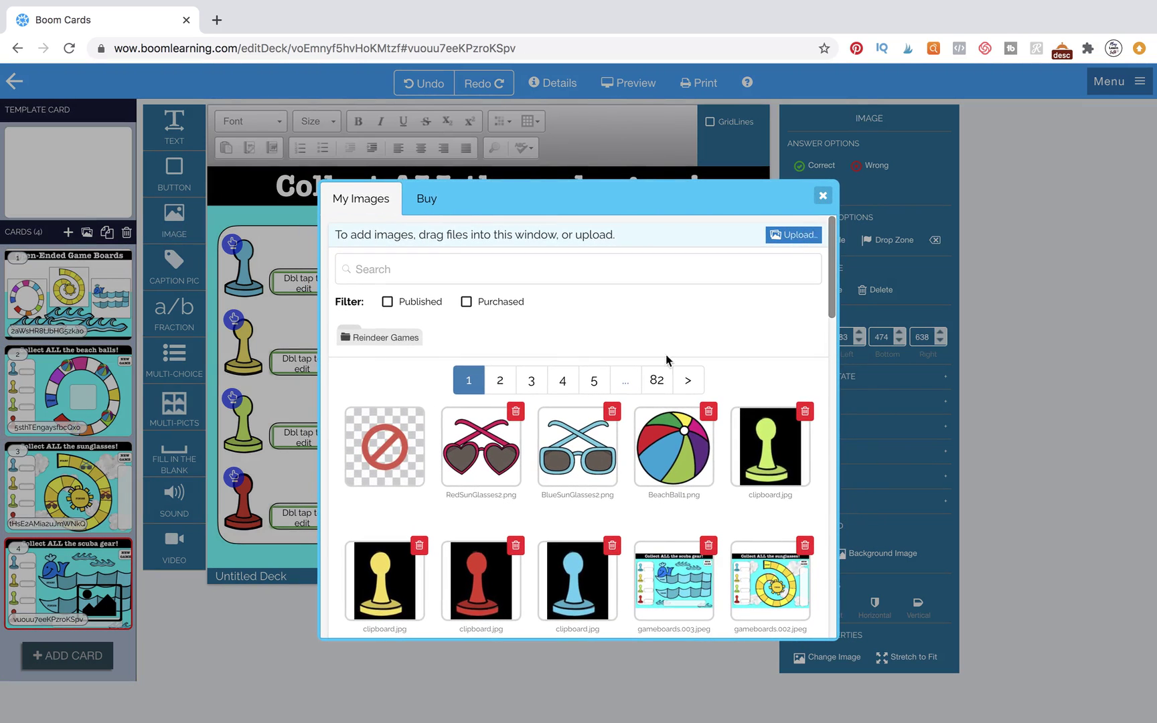
pyautogui.click(691, 359)
# - Search this Mac for scuba gear images using "scuba" and "snor"
pyautogui.click(808, 15)
pyautogui.write('scuba')
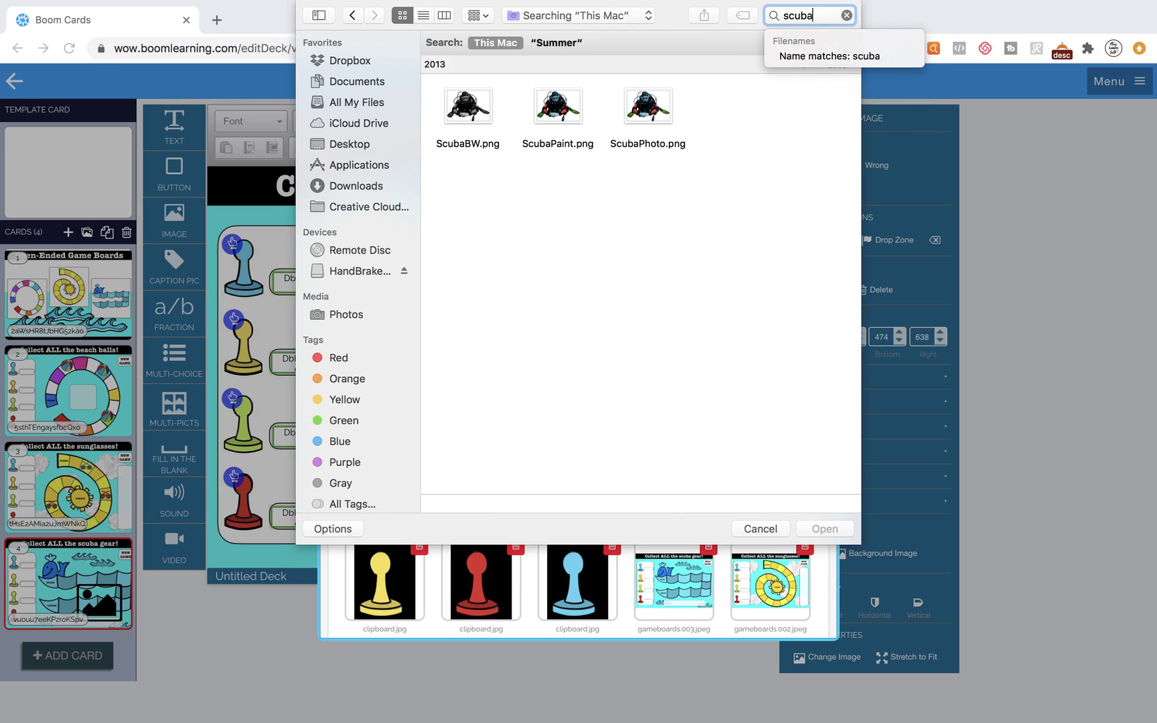
pyautogui.press('BackSpace')
pyautogui.press('BackSpace')
pyautogui.write('snor')
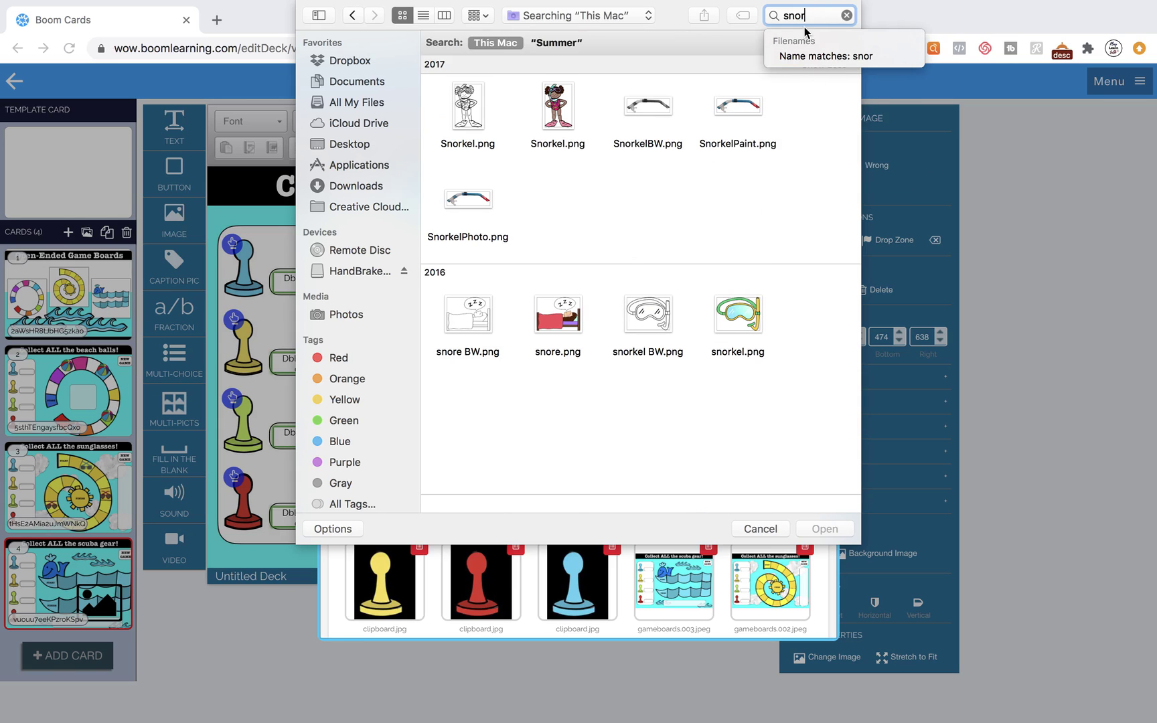
pyautogui.press('BackSpace')
# - Search this Mac for file names matching "flipp" and open the snorkeling folder that holds flippers blue.png
pyautogui.write('flipp')
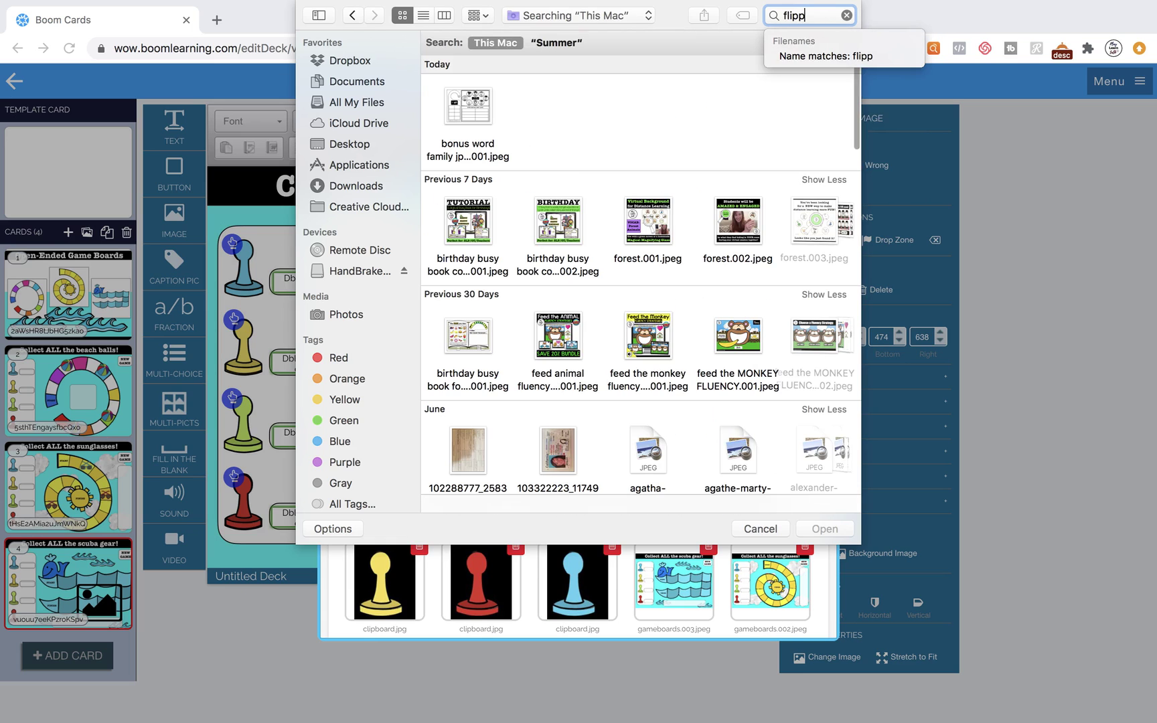
pyautogui.press('Down')
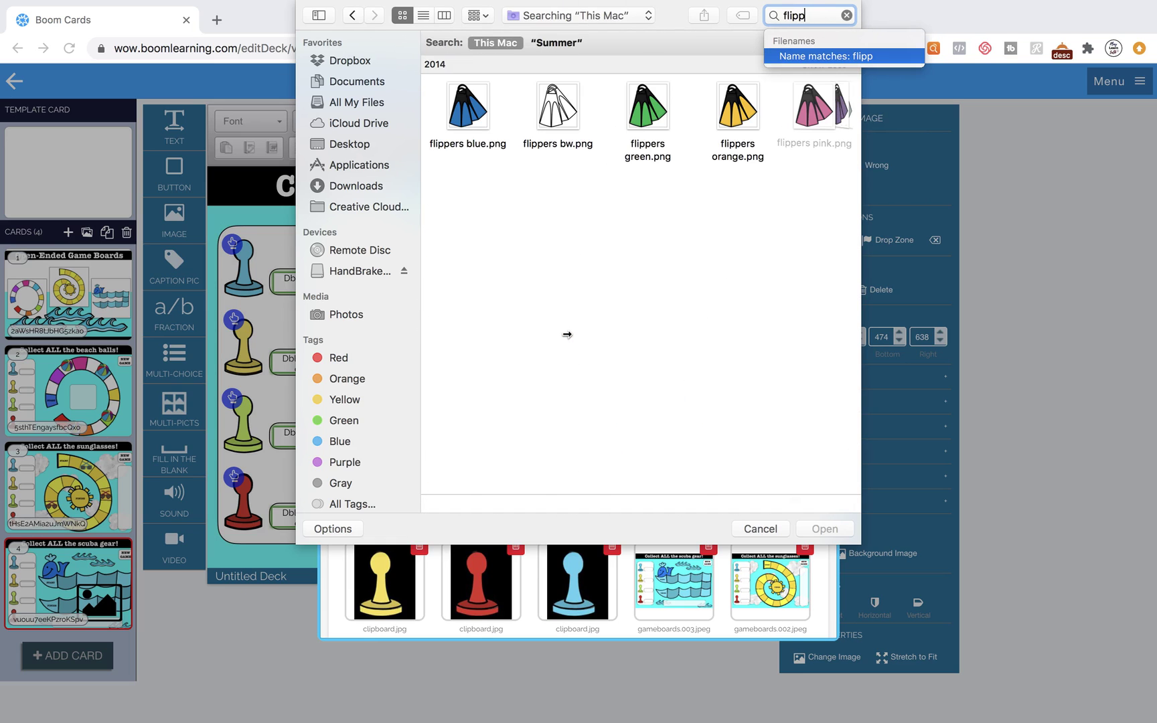
pyautogui.click(480, 99)
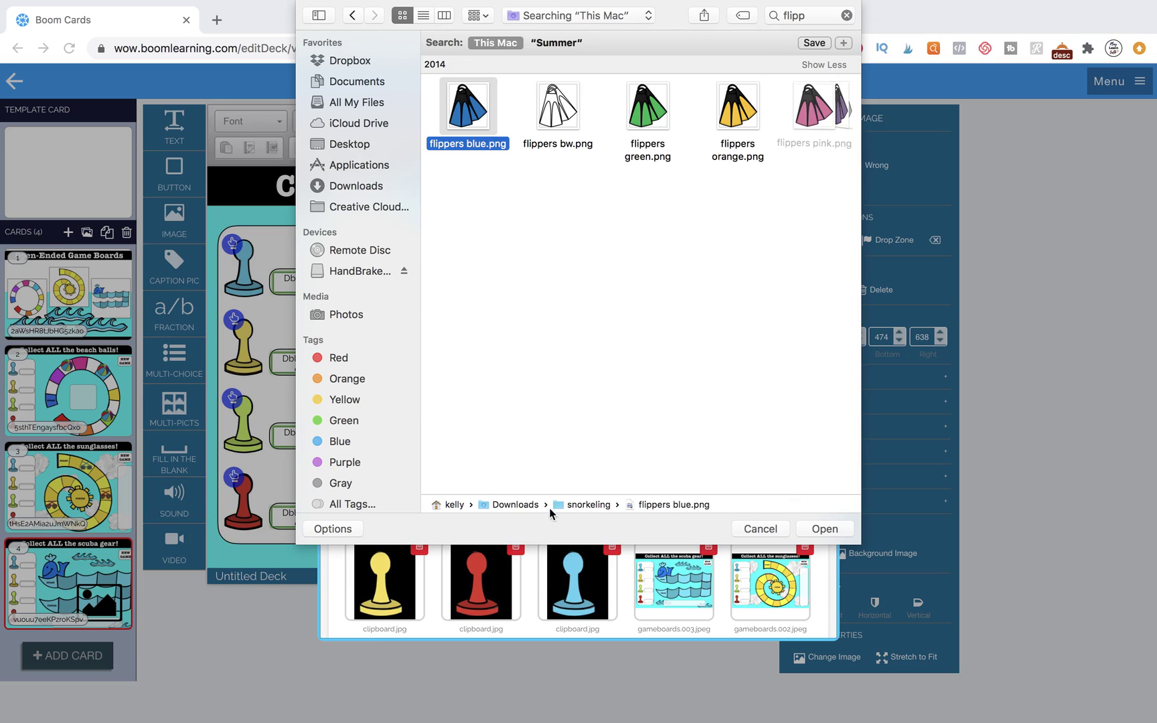
pyautogui.doubleClick(558, 505)
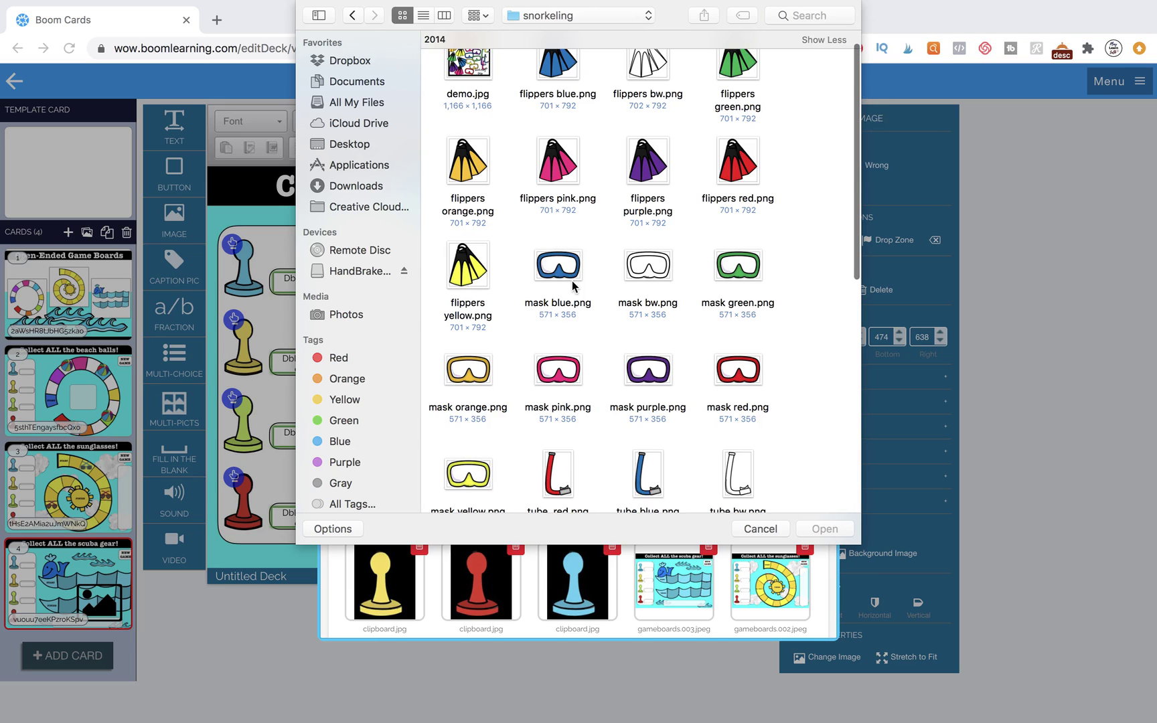
# - Upload flippers purple.png, mask purple.png and tube purple.png from the snorkeling folder
pyautogui.click(644, 175)
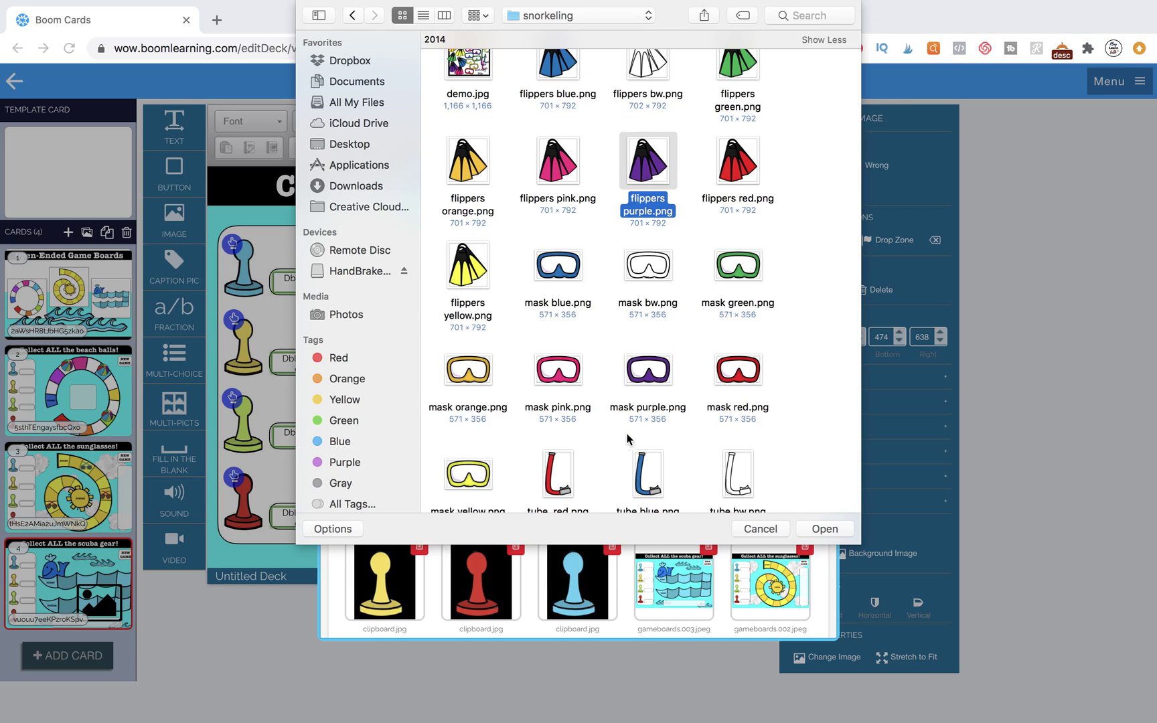
pyautogui.keyDown('super'); pyautogui.click(646, 382); pyautogui.keyUp('super')
pyautogui.scroll(-5, 646, 382)
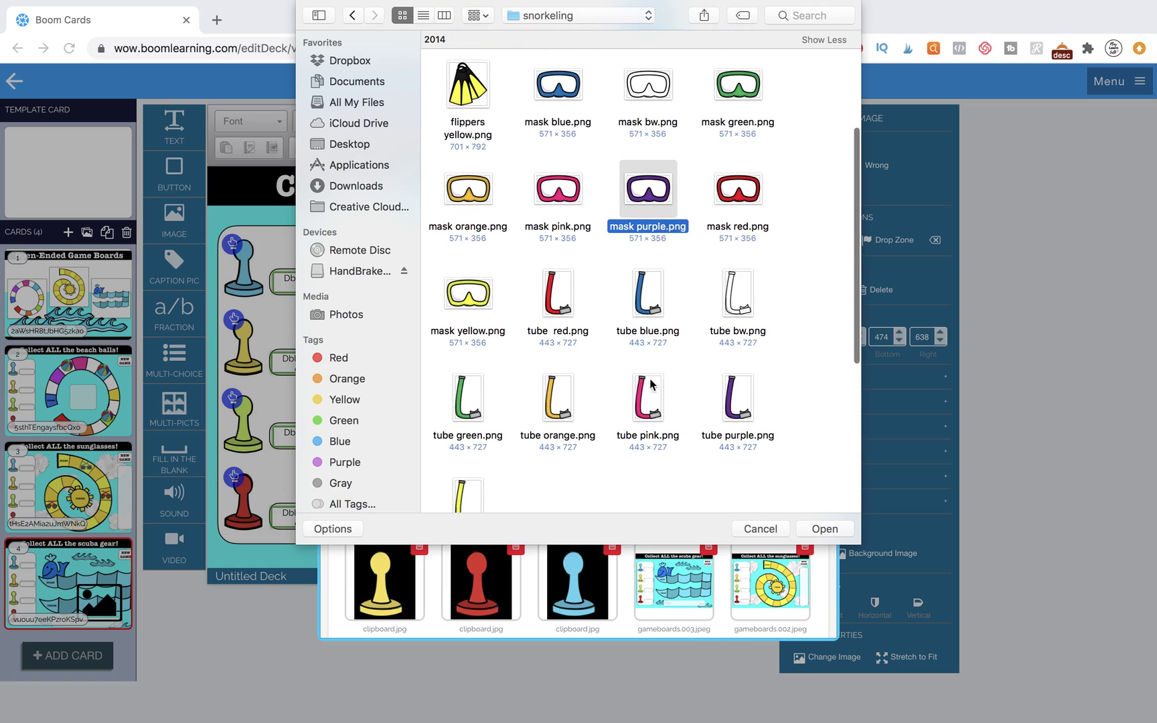
pyautogui.keyDown('super'); pyautogui.click(740, 414); pyautogui.keyUp('super')
pyautogui.click(822, 535)
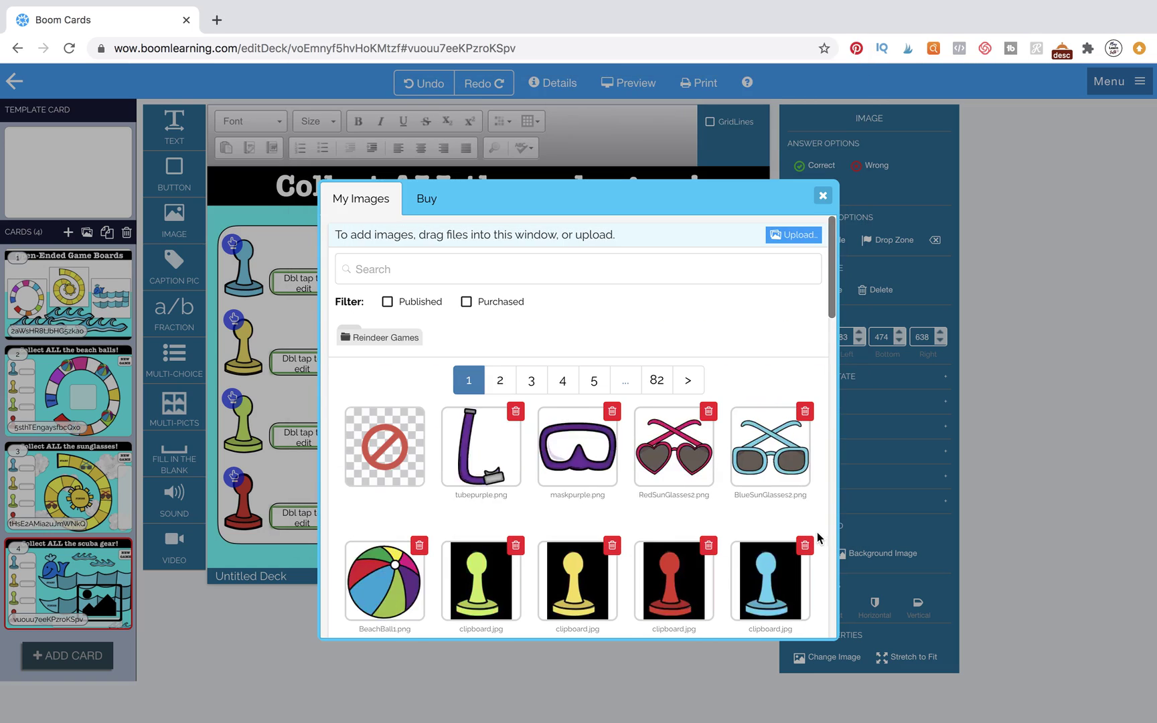
# - Insert the purple mask on card 4, make it draggable, shrink it to about 70 wide and 52 tall, and place it two spaces past START
pyautogui.click(672, 474)
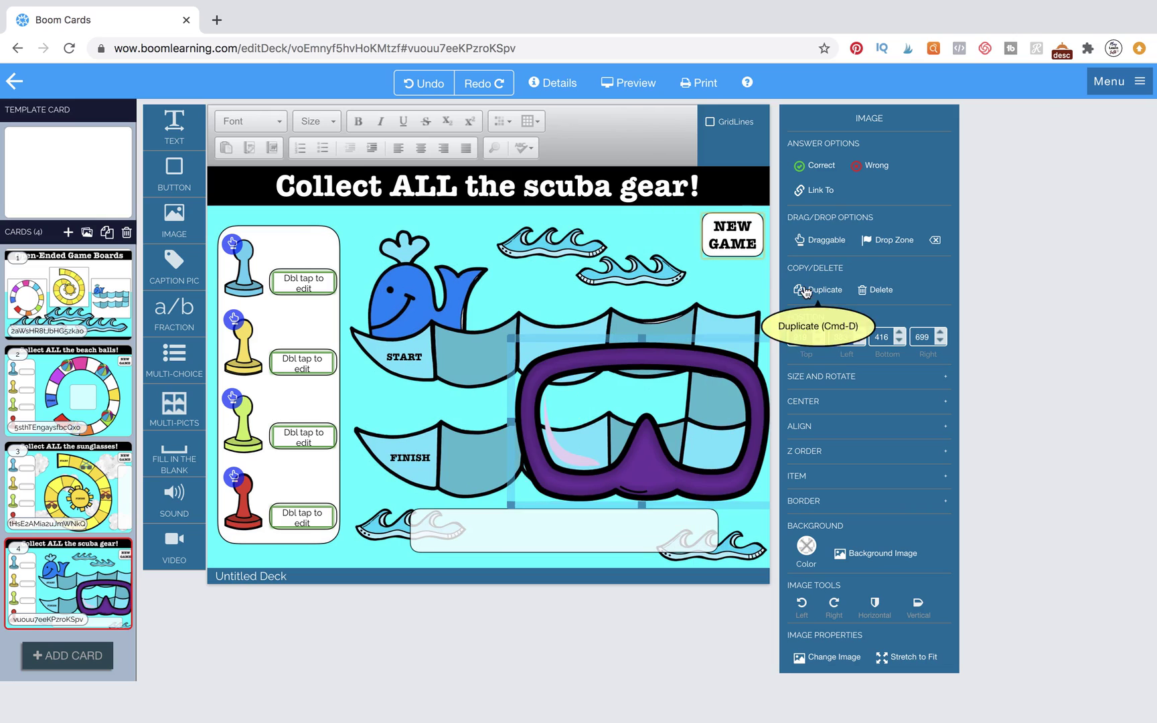
pyautogui.moveTo(511, 339); pyautogui.dragTo(572, 328)
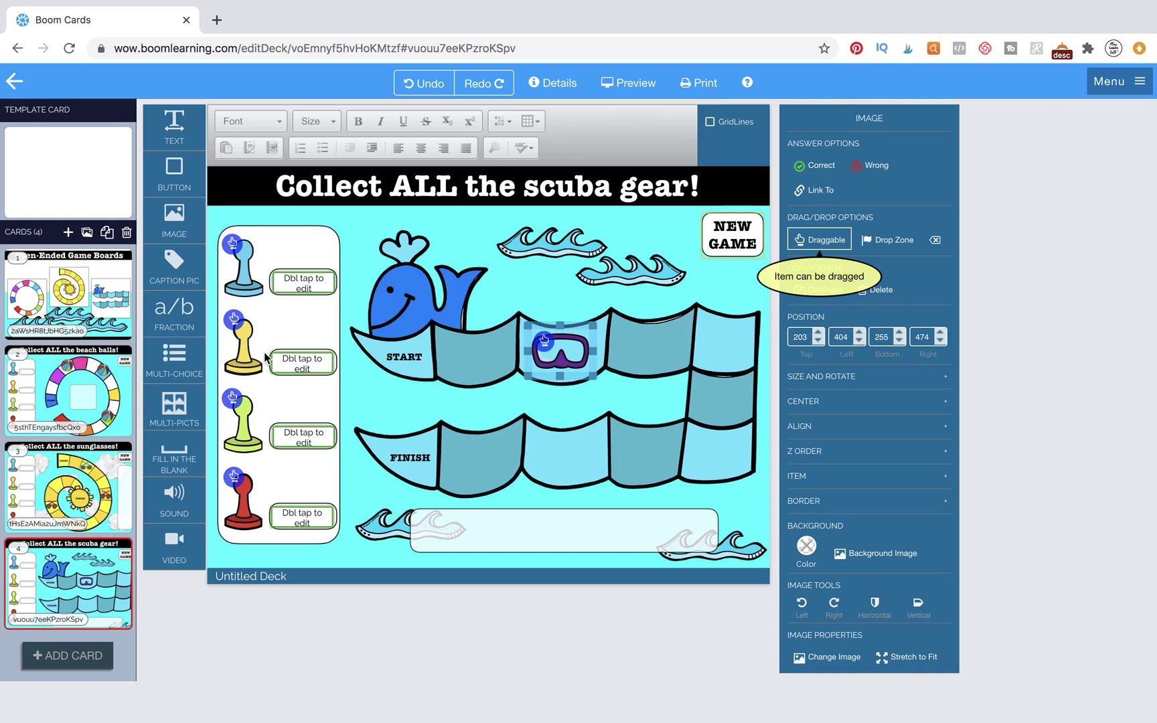
# - Insert the purple snorkel tube on card 4, make it draggable, shrink it and place it three spaces before FINISH
pyautogui.moveTo(177, 226); pyautogui.dragTo(529, 273)
pyautogui.click(583, 415)
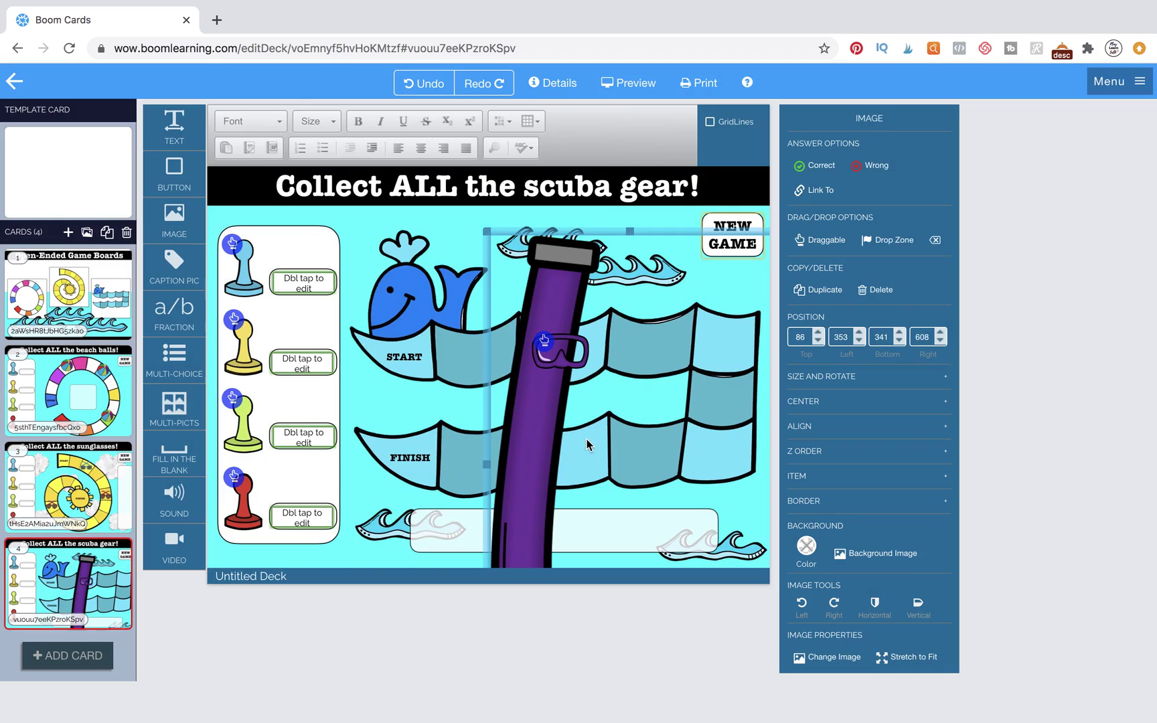
pyautogui.click(820, 240)
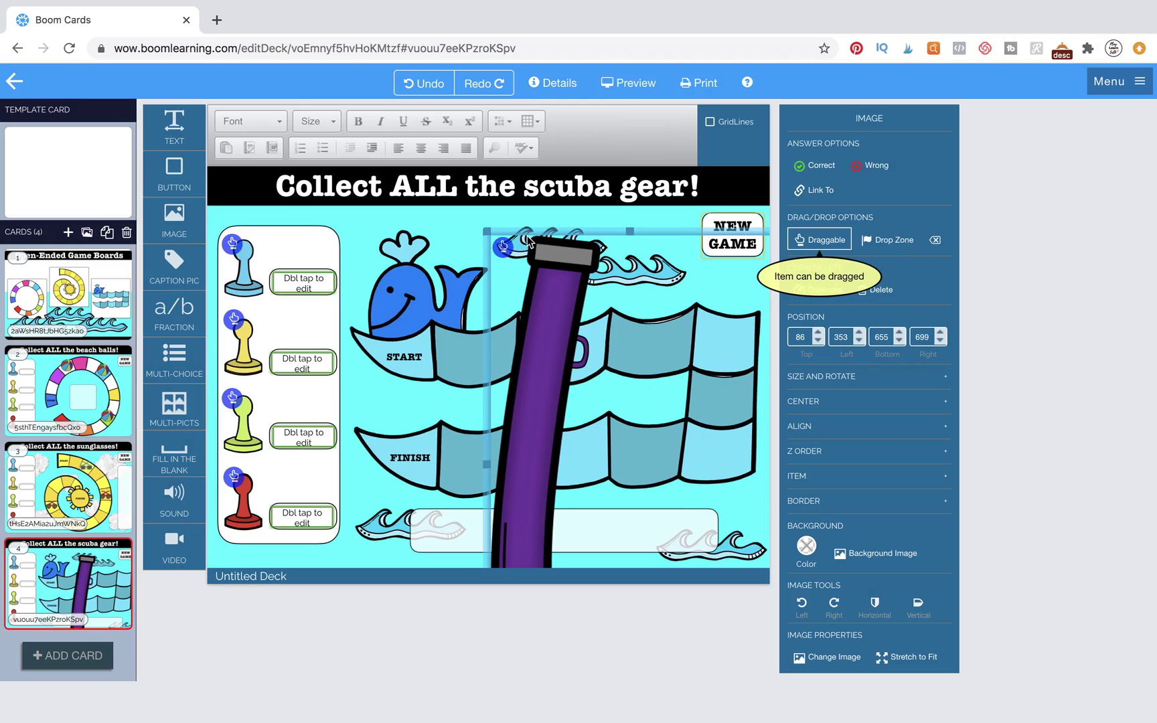
pyautogui.moveTo(489, 235); pyautogui.dragTo(689, 483)
pyautogui.moveTo(707, 556); pyautogui.dragTo(422, 268)
pyautogui.moveTo(609, 237); pyautogui.dragTo(660, 410)
# - Shrink the purple mask to about 56 wide and 46 tall and center it on its space
pyautogui.click(575, 335)
pyautogui.moveTo(593, 379); pyautogui.dragTo(581, 370)
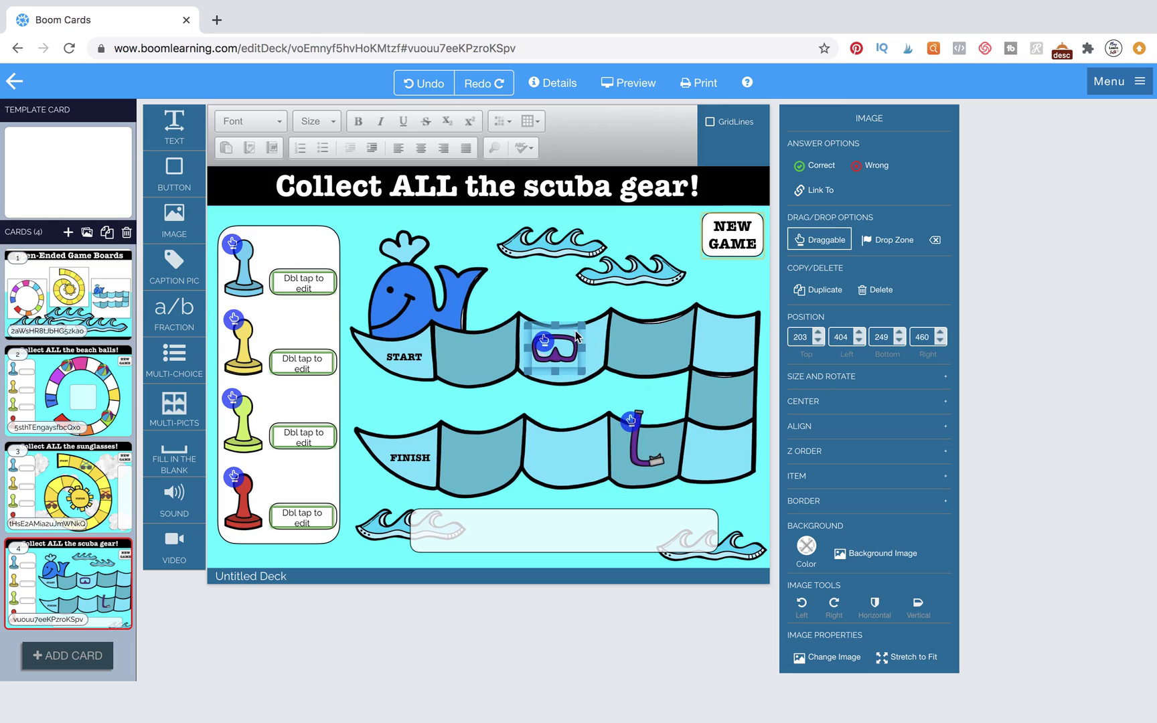
pyautogui.moveTo(573, 323); pyautogui.dragTo(575, 327)
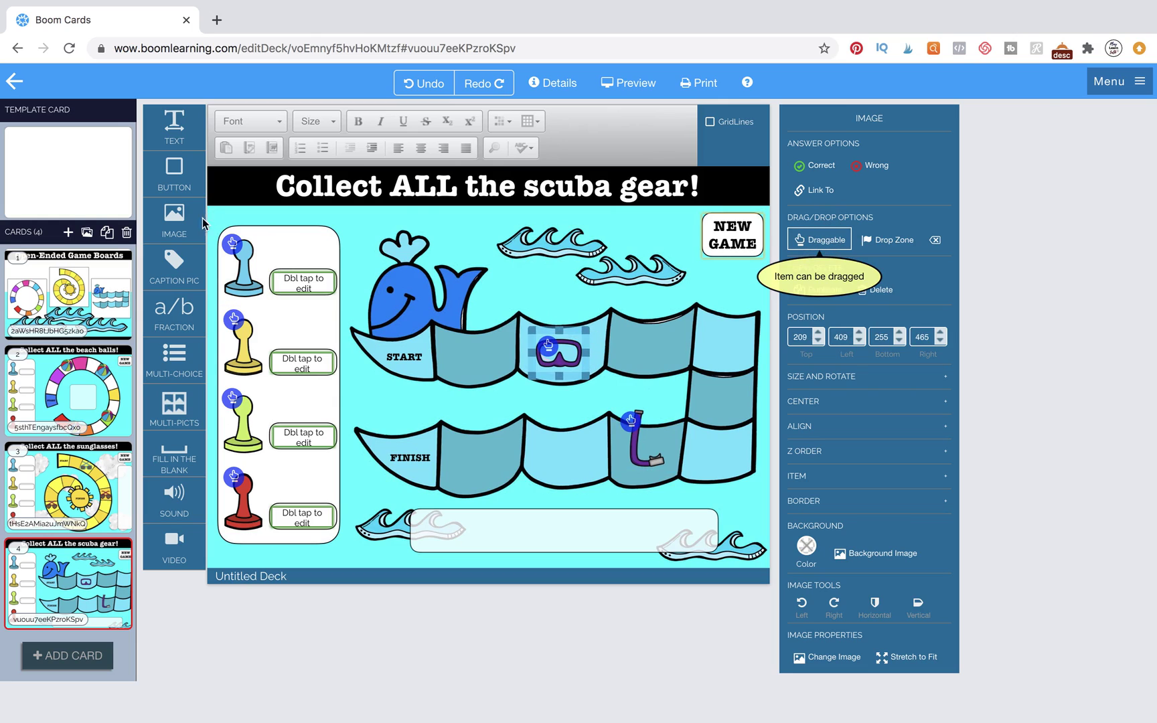
# - Insert the purple flippers, make them draggable, shrink them to about 80 wide and 68 tall, and place them four spaces past START
pyautogui.click(174, 217)
pyautogui.click(485, 460)
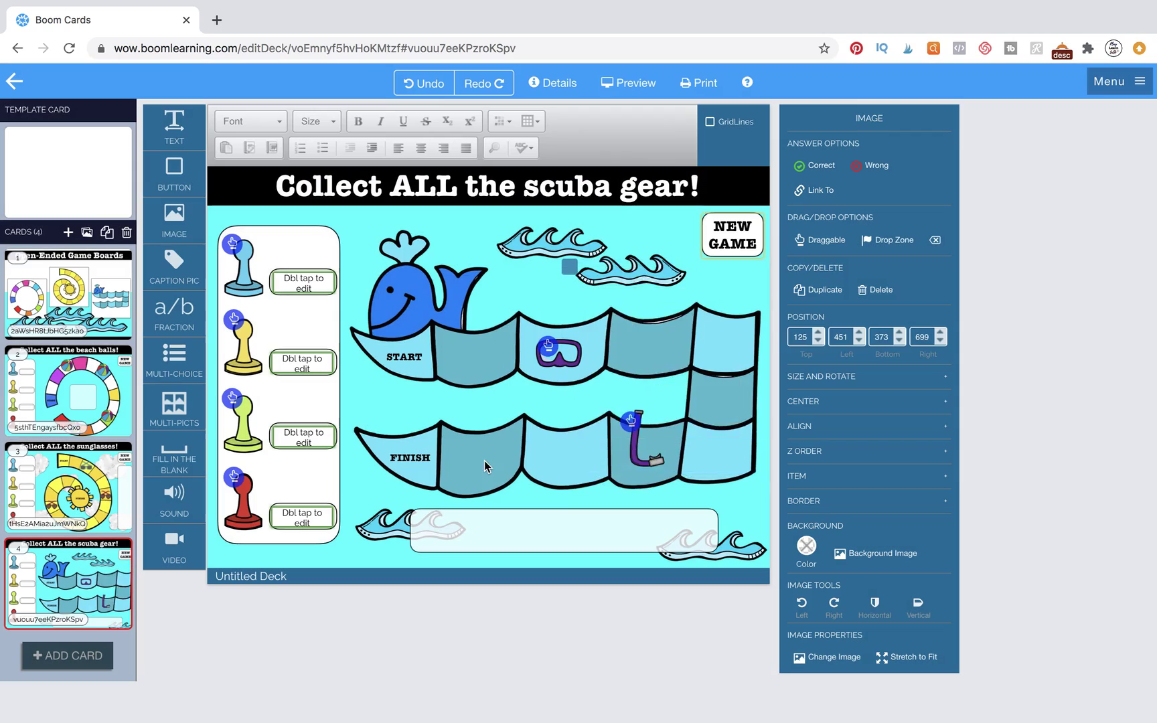
pyautogui.click(820, 243)
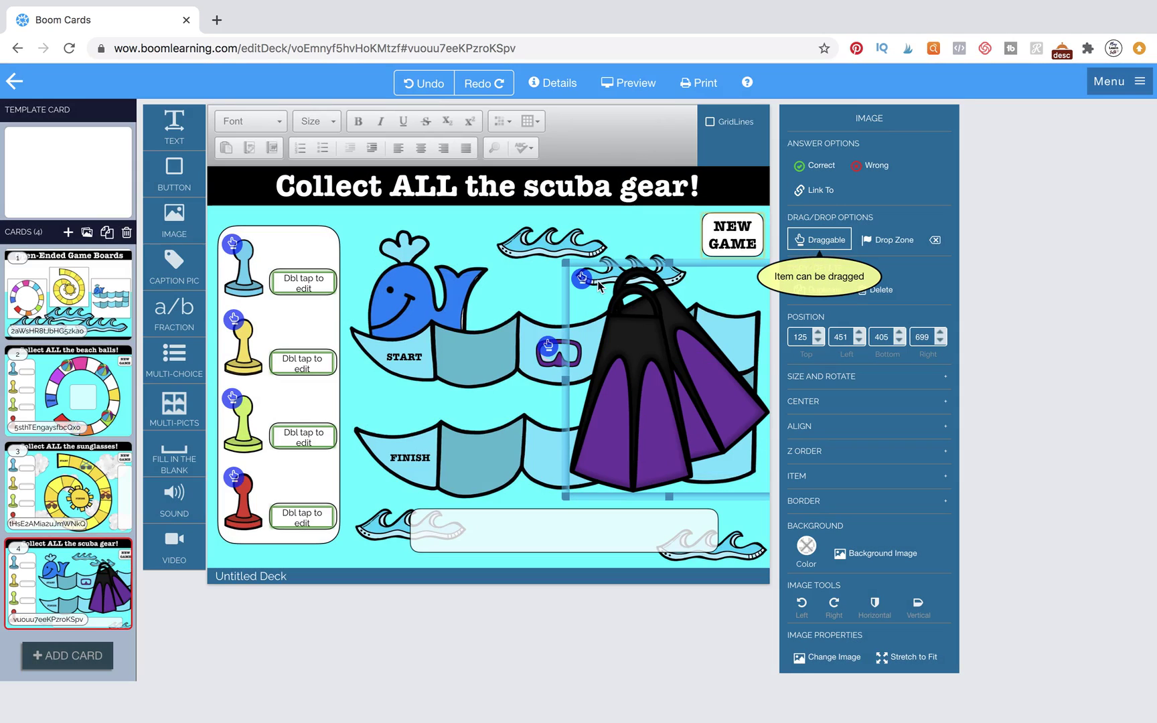
pyautogui.moveTo(568, 271); pyautogui.dragTo(731, 422)
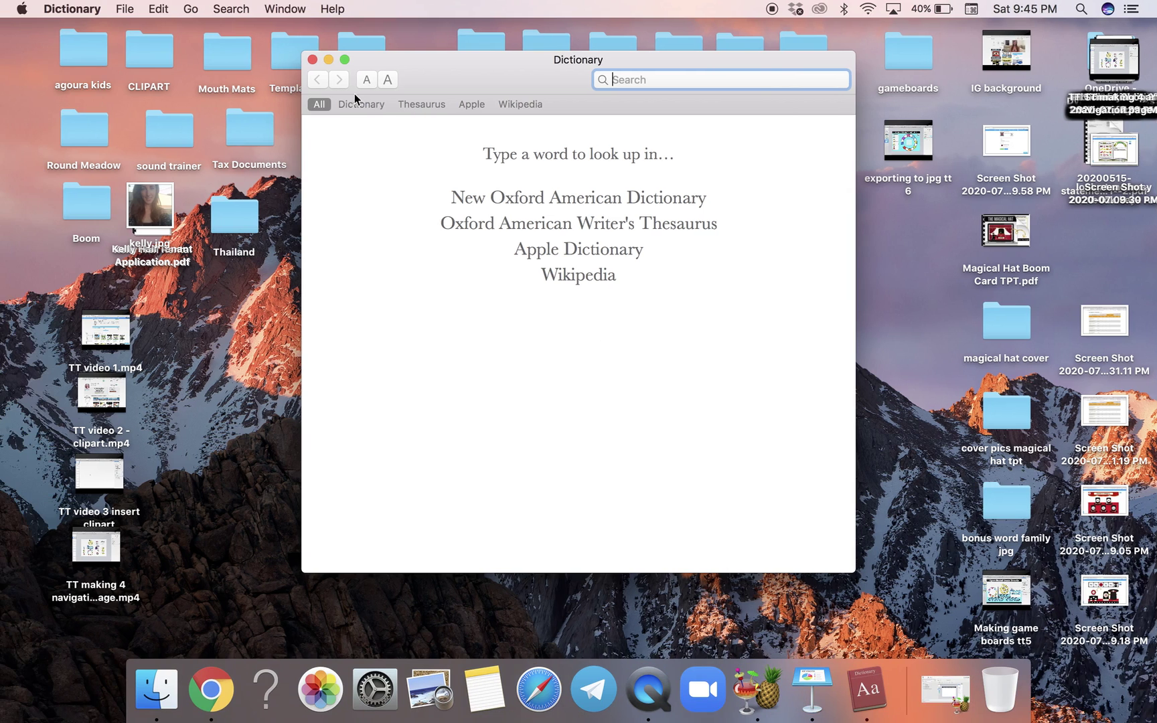
pyautogui.click(312, 60)
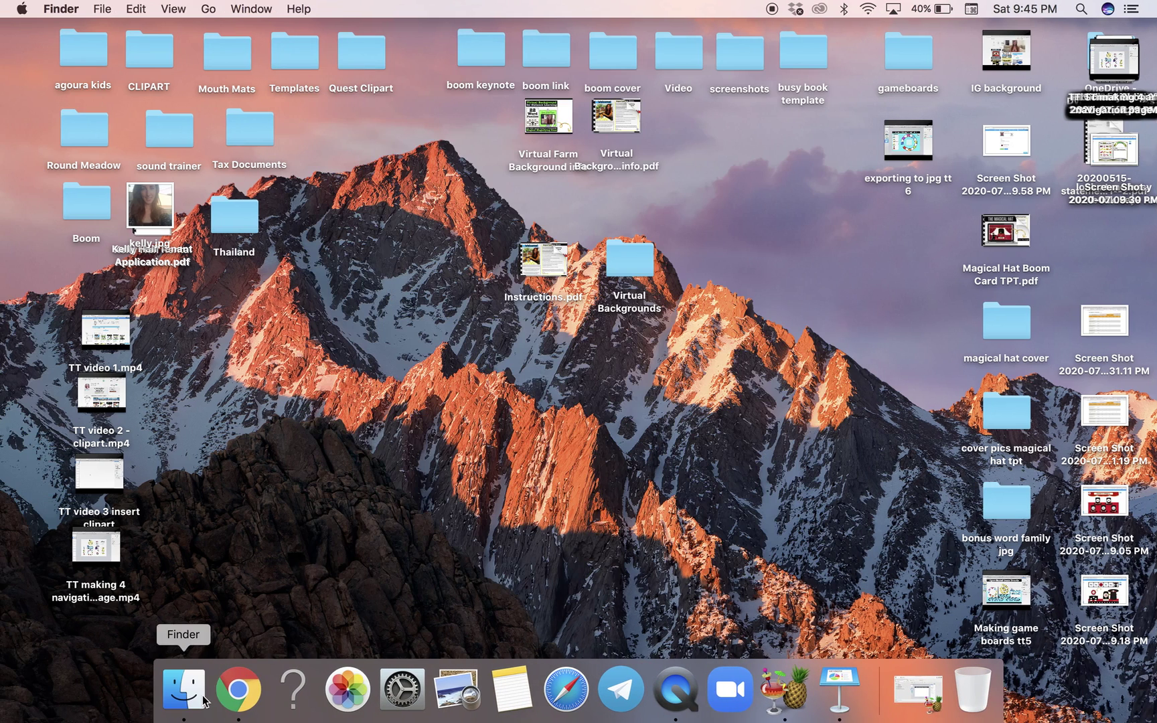
pyautogui.click(184, 689)
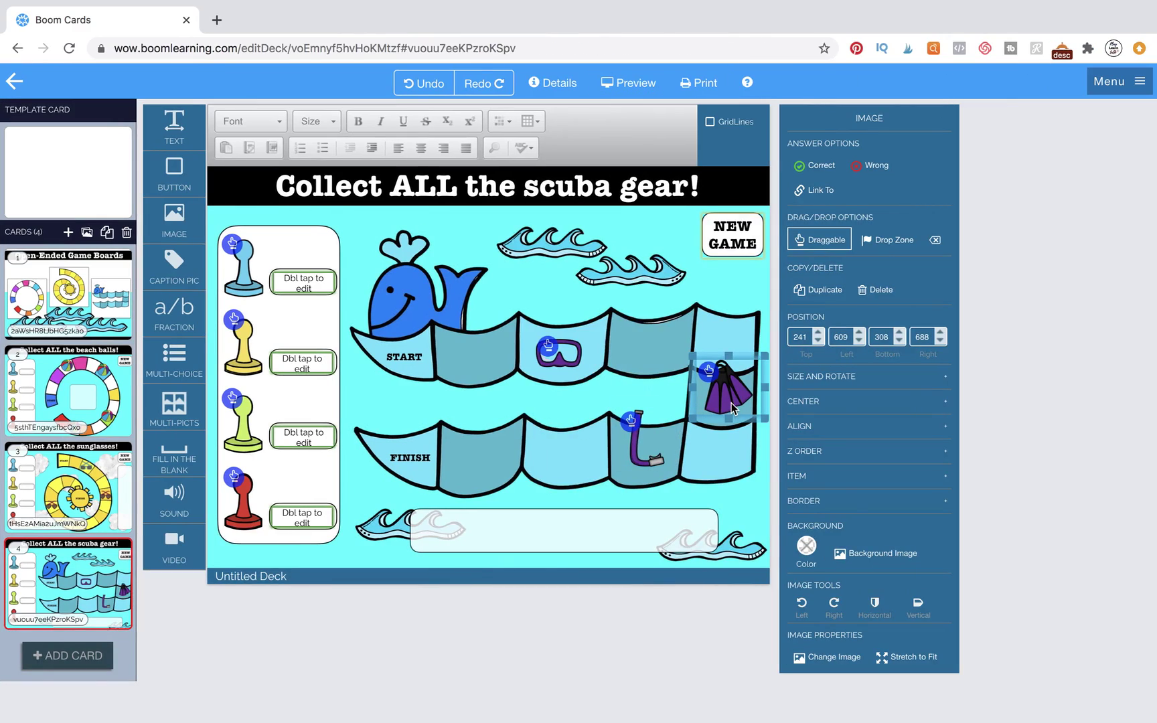
pyautogui.moveTo(744, 350); pyautogui.dragTo(742, 309)
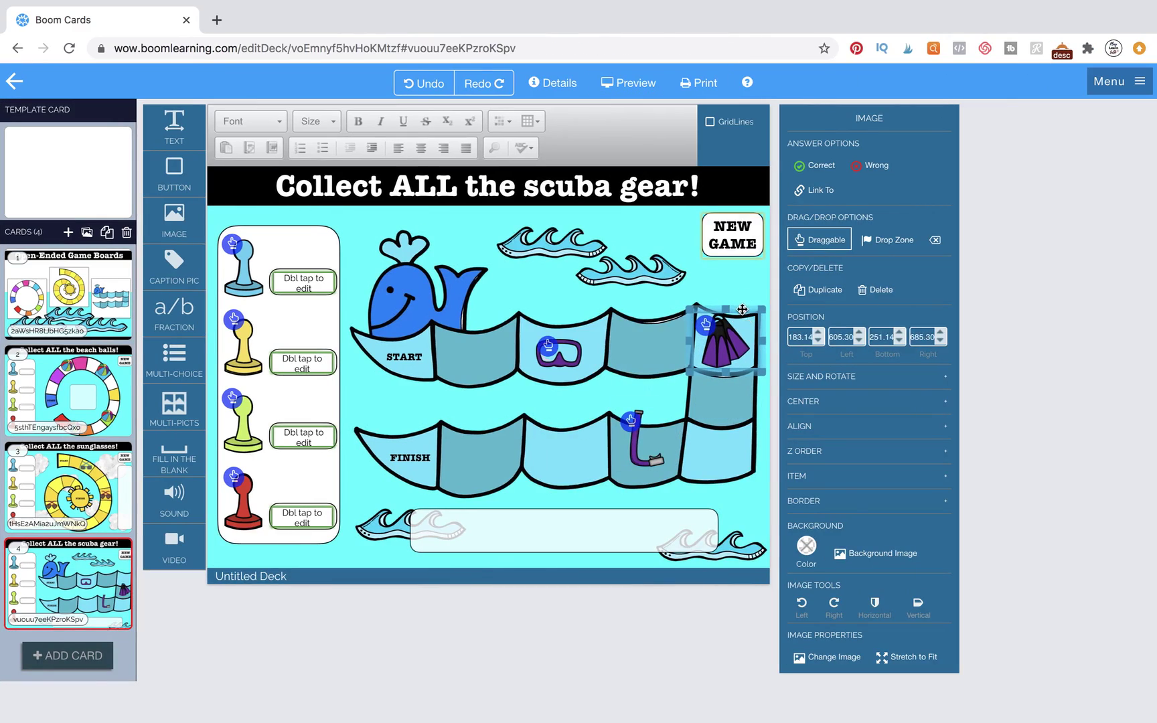
pyautogui.click(628, 388)
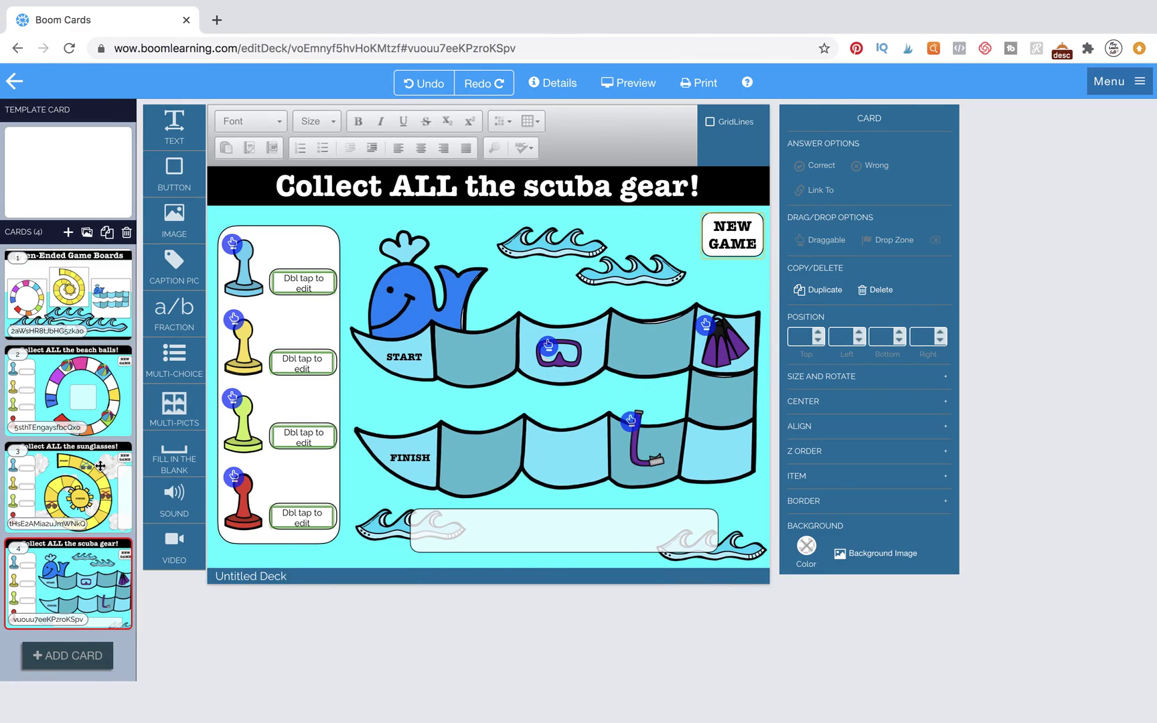
# - Check the beach ball card's NEW GAME link and duplicate that card twice
pyautogui.click(723, 235)
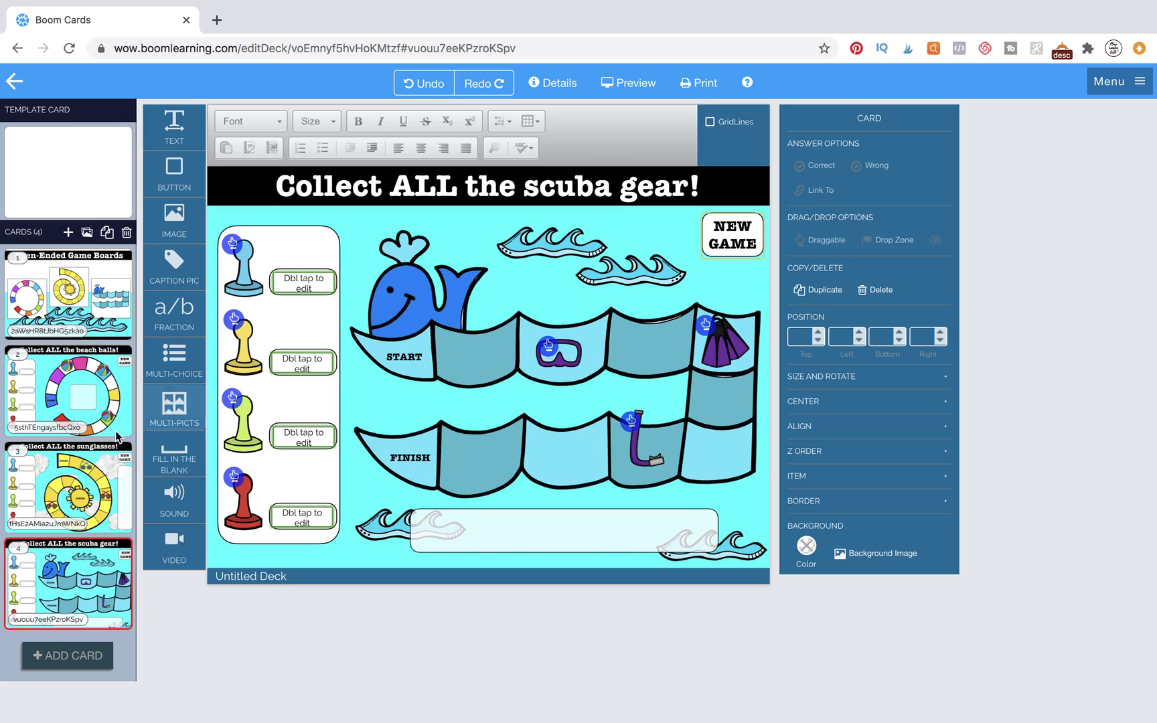
pyautogui.click(746, 238)
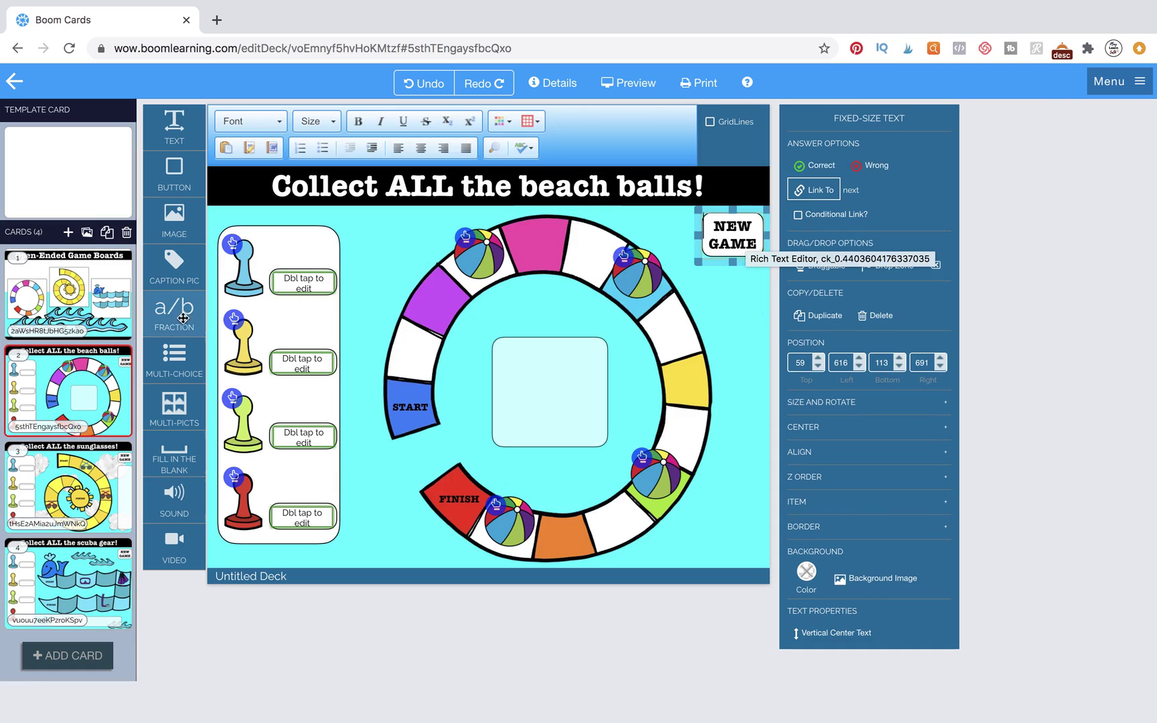
pyautogui.click(106, 365)
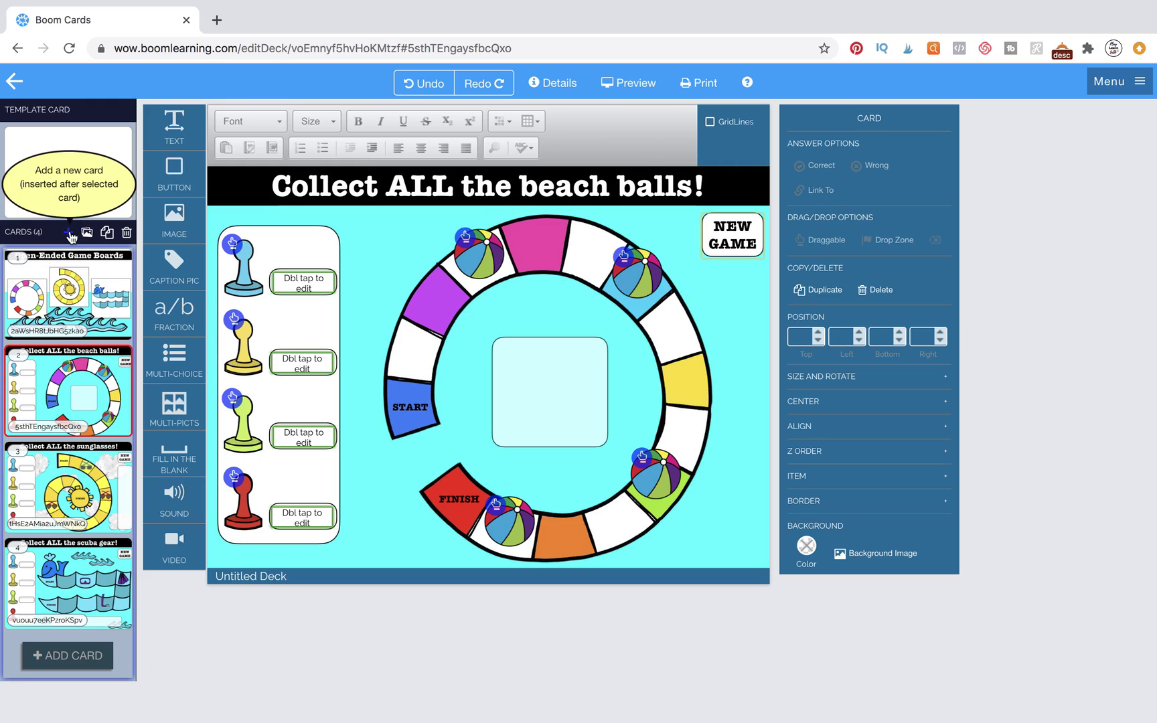
pyautogui.click(107, 233)
pyautogui.click(107, 233)
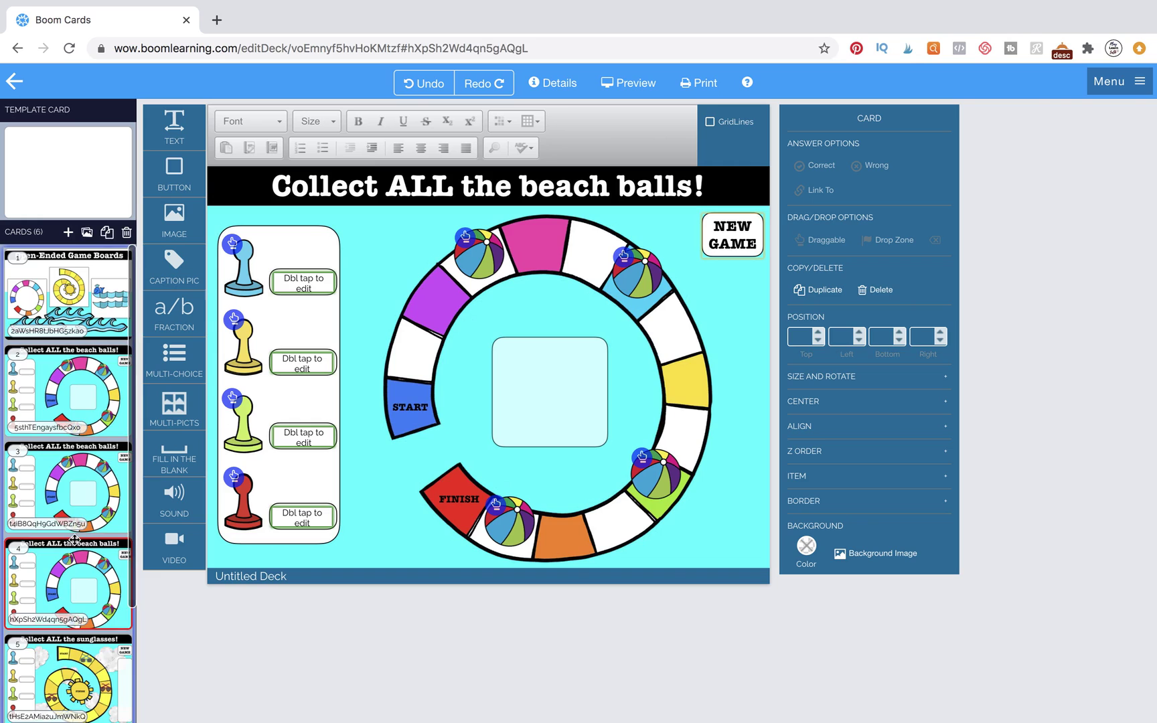
# - Duplicate the sunglasses card twice
pyautogui.scroll(-3, 73, 469)
pyautogui.click(74, 539)
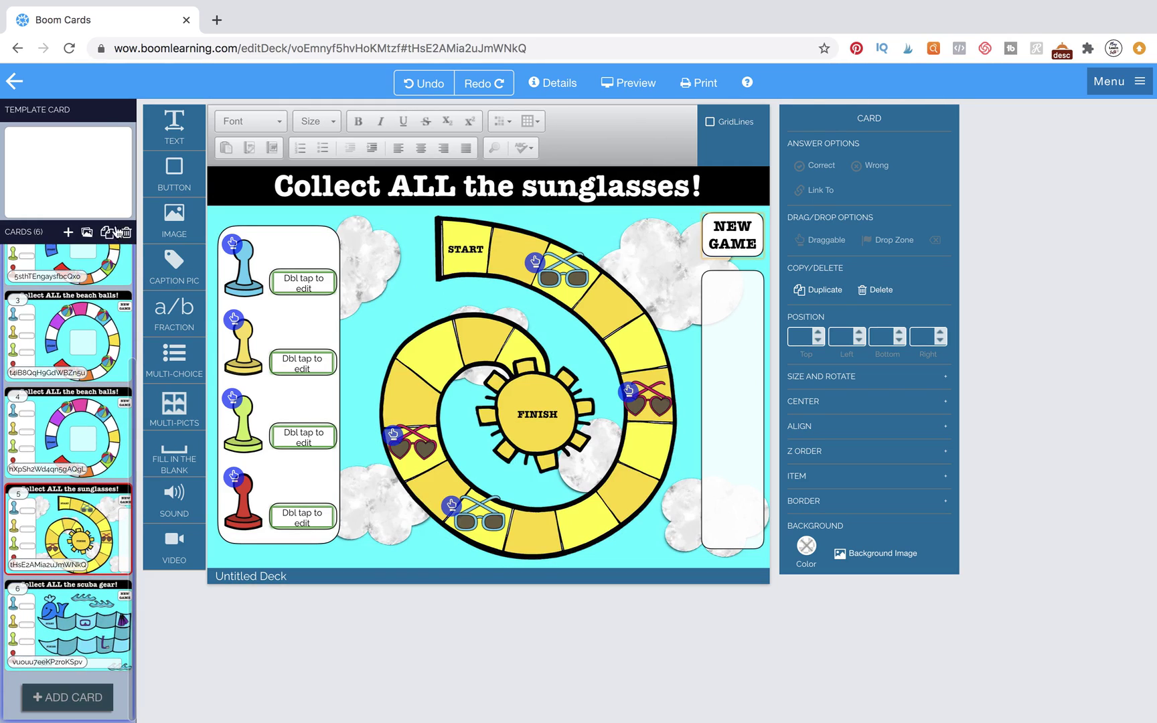
pyautogui.click(109, 231)
pyautogui.click(110, 231)
# - Duplicate the scuba gear card twice
pyautogui.scroll(-3, 95, 461)
pyautogui.click(93, 609)
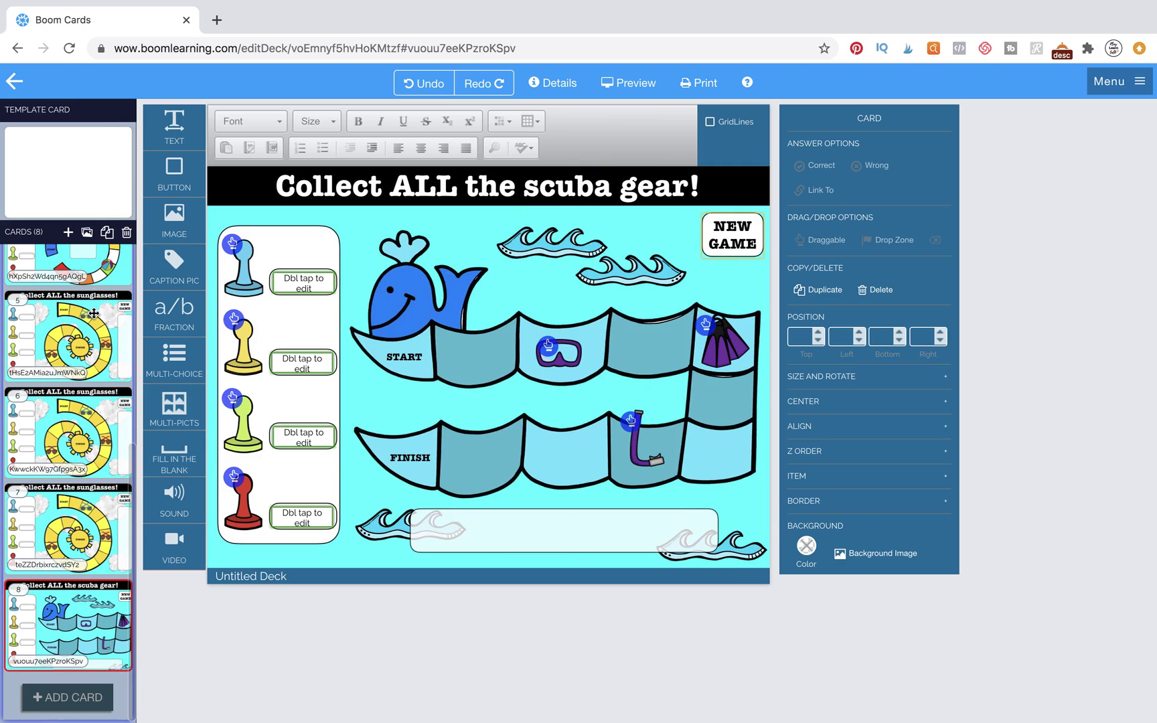
pyautogui.click(107, 233)
pyautogui.click(106, 232)
pyautogui.scroll(-2, 106, 419)
# - Link the NEW GAME text on card 4, the last beach ball card, to card 1
pyautogui.scroll(8, 107, 419)
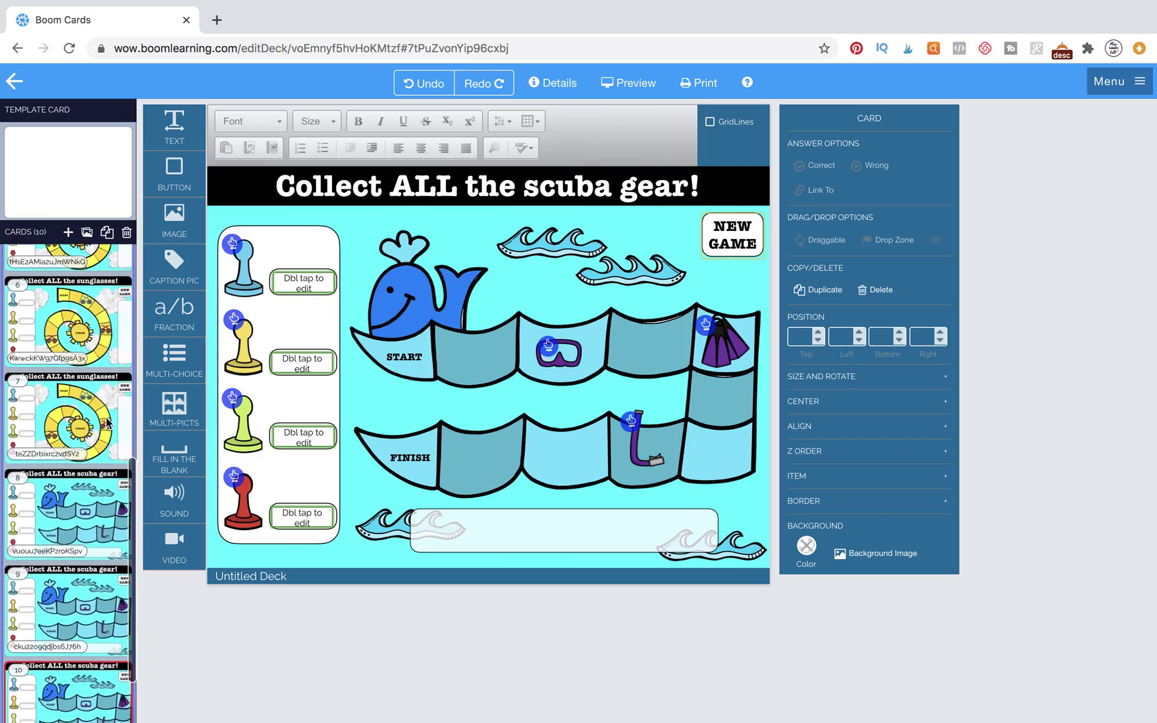
pyautogui.scroll(1, 106, 419)
pyautogui.click(97, 579)
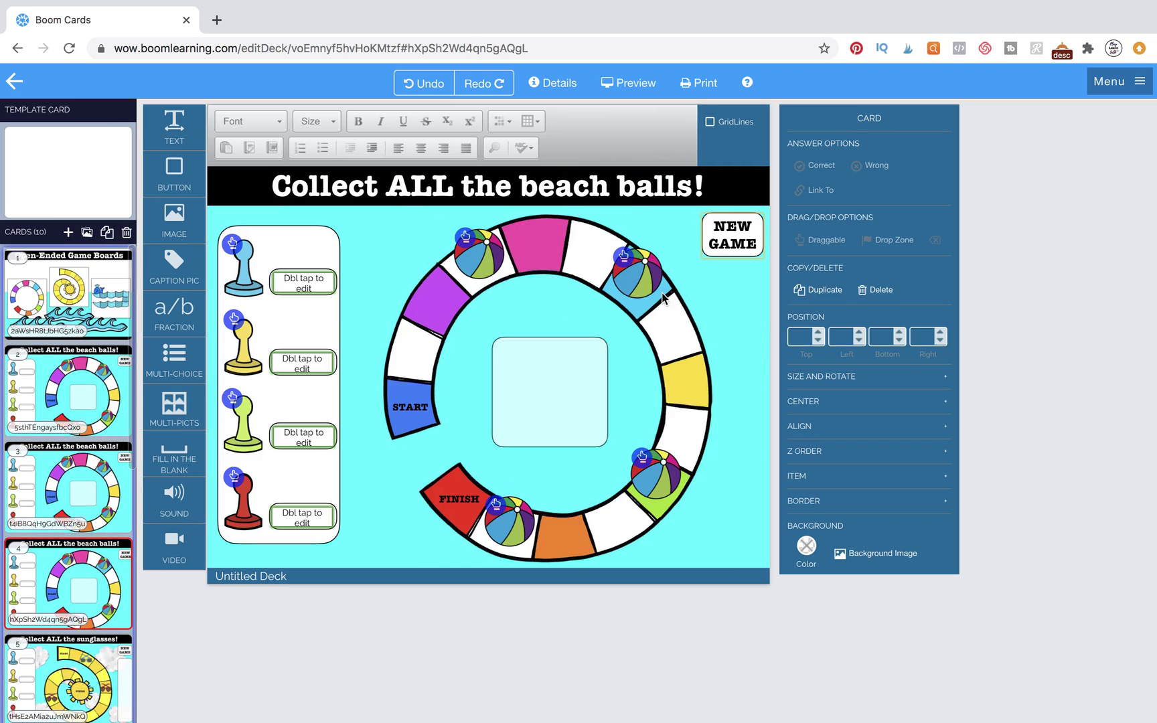
pyautogui.click(764, 216)
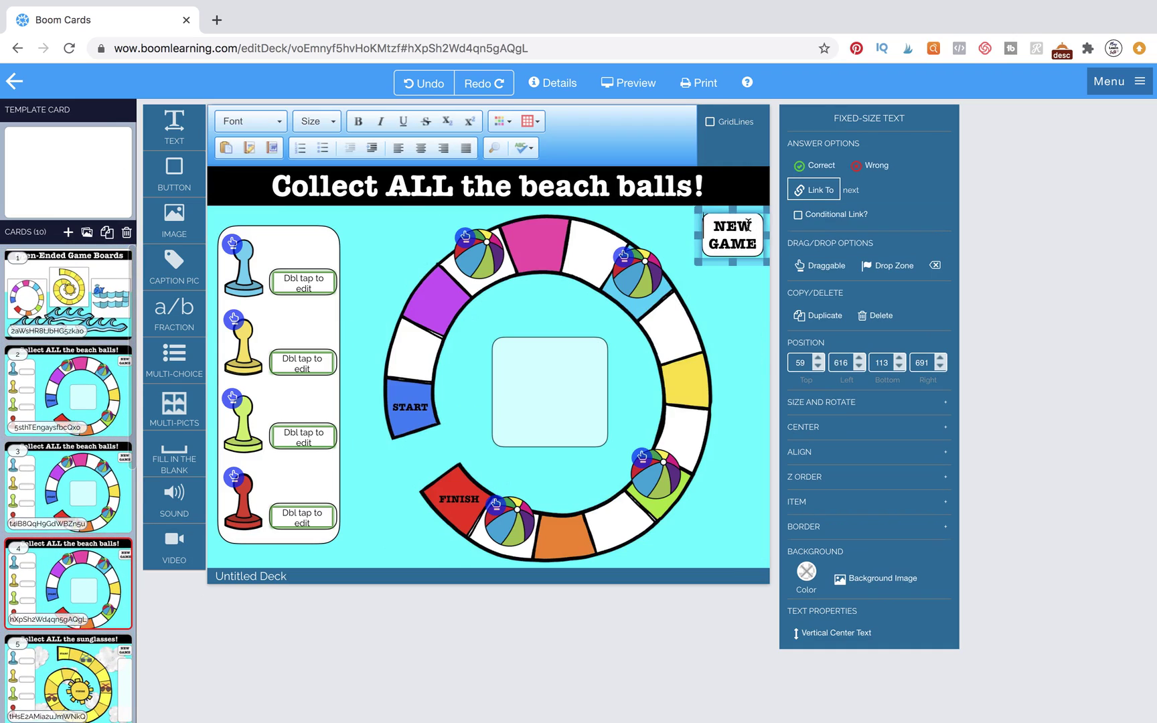
pyautogui.click(823, 192)
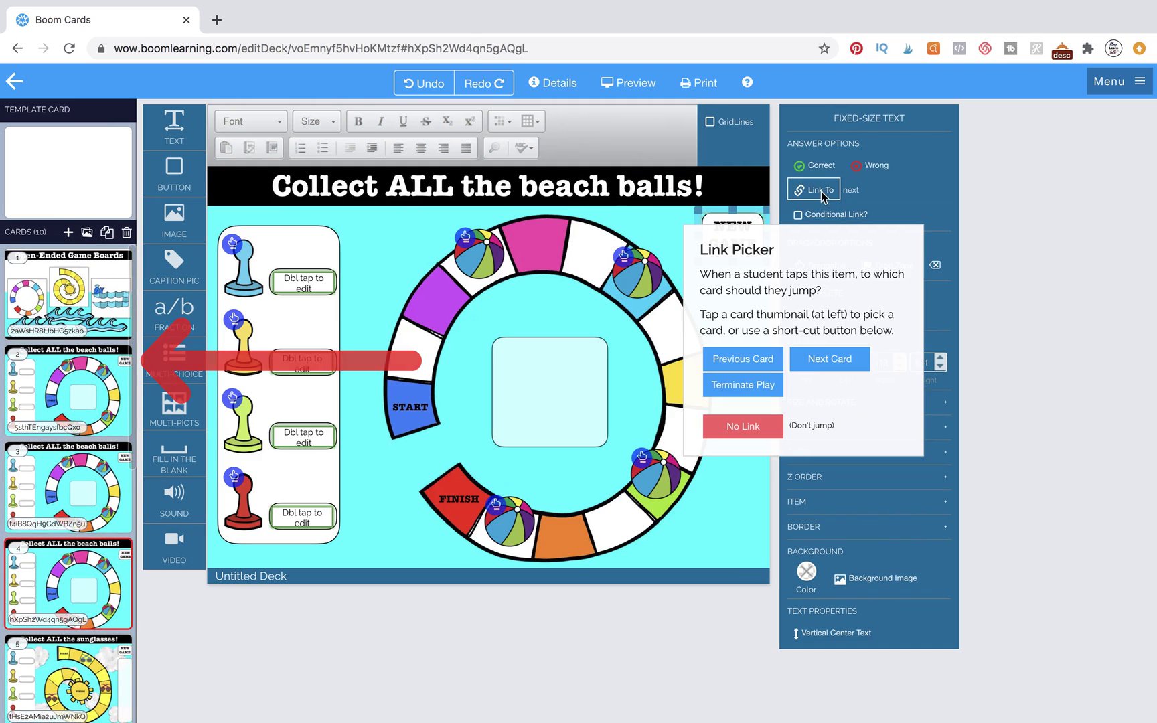
pyautogui.click(65, 288)
# - Link the NEW GAME text on card 7, the last sunglasses card, to card 1
pyautogui.scroll(-4, 73, 541)
pyautogui.scroll(-5, 74, 541)
pyautogui.click(78, 519)
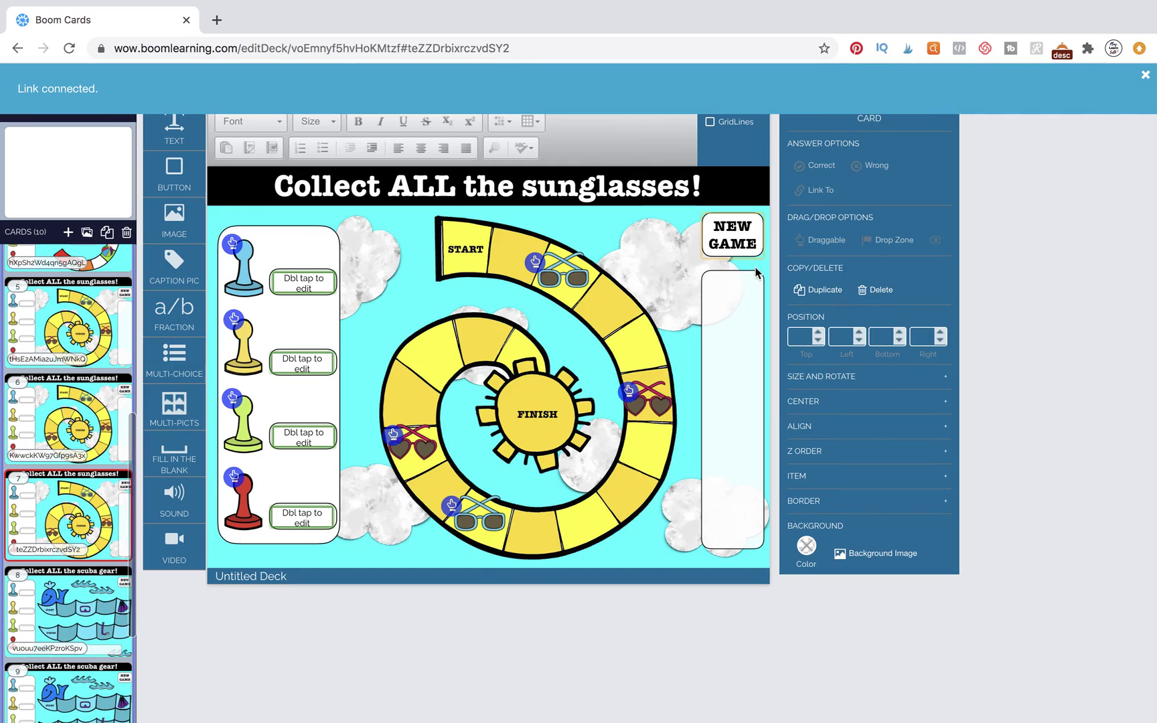
pyautogui.click(736, 237)
pyautogui.click(813, 191)
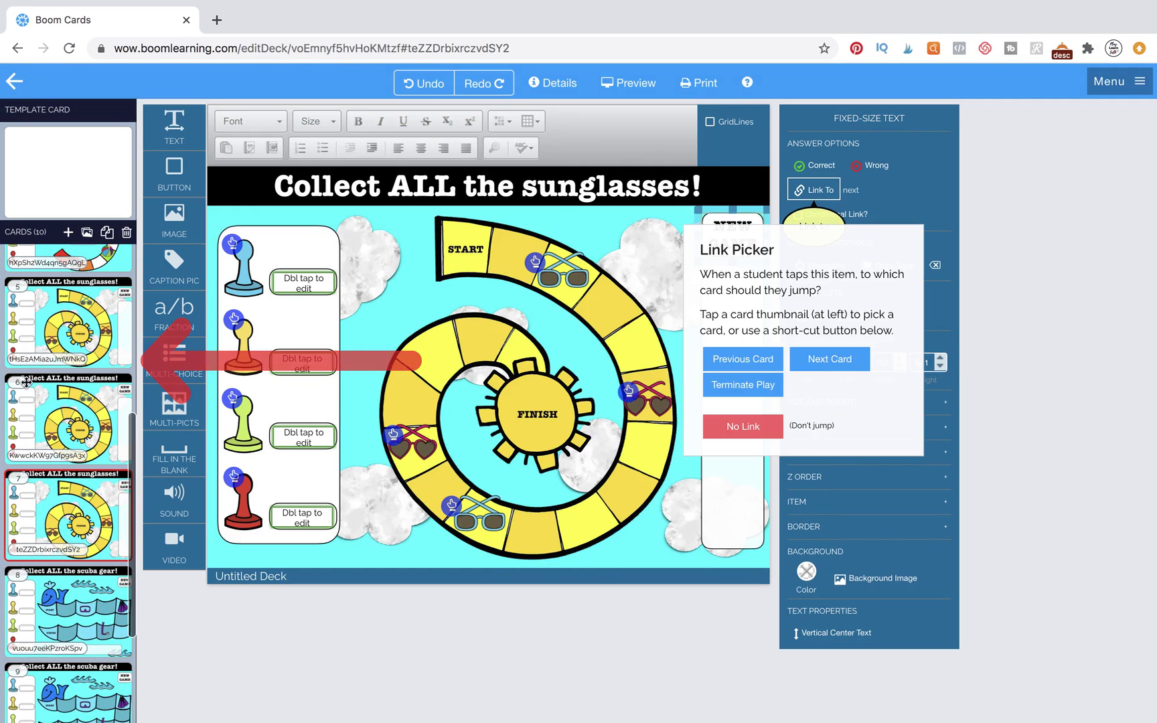
pyautogui.scroll(5, 67, 368)
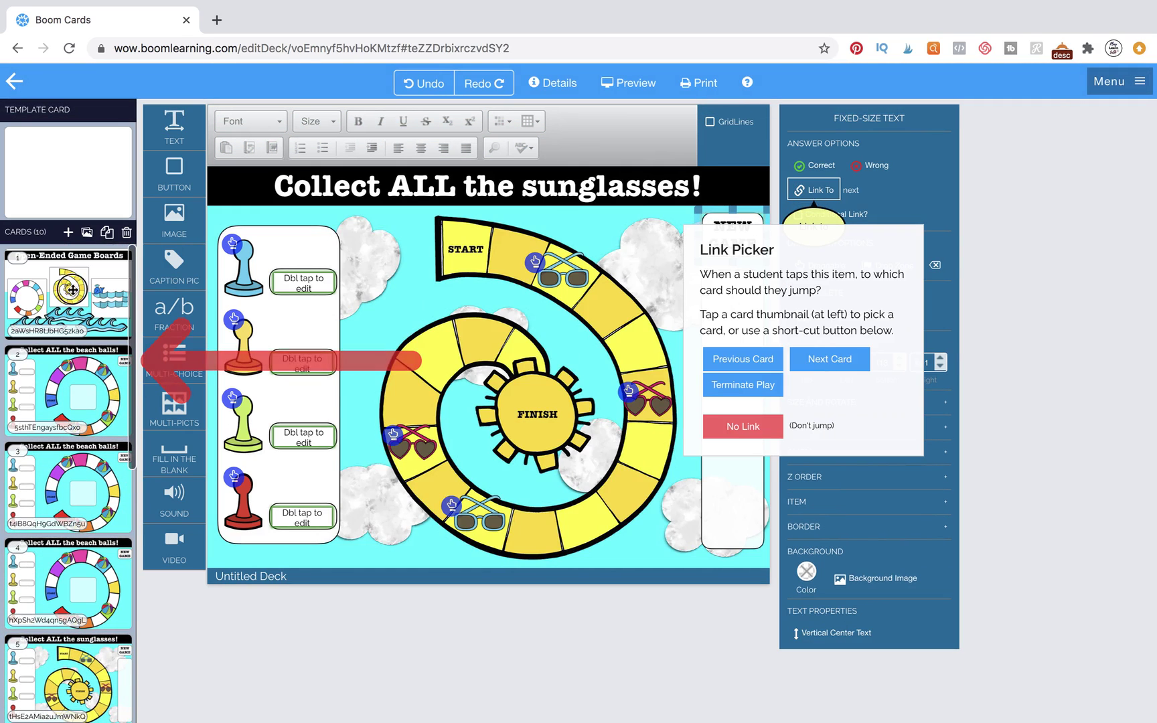
pyautogui.click(72, 291)
# - Link the NEW GAME text on card 10, the last scuba gear card, to card 1
pyautogui.scroll(-5, 81, 639)
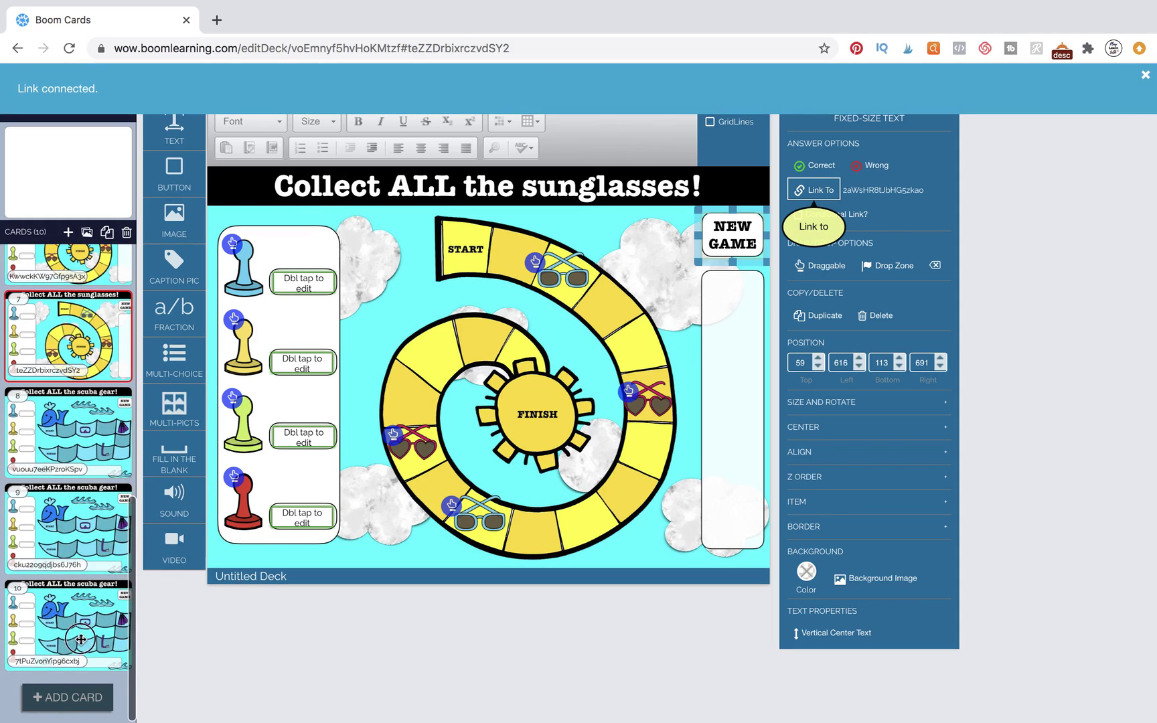
pyautogui.click(80, 639)
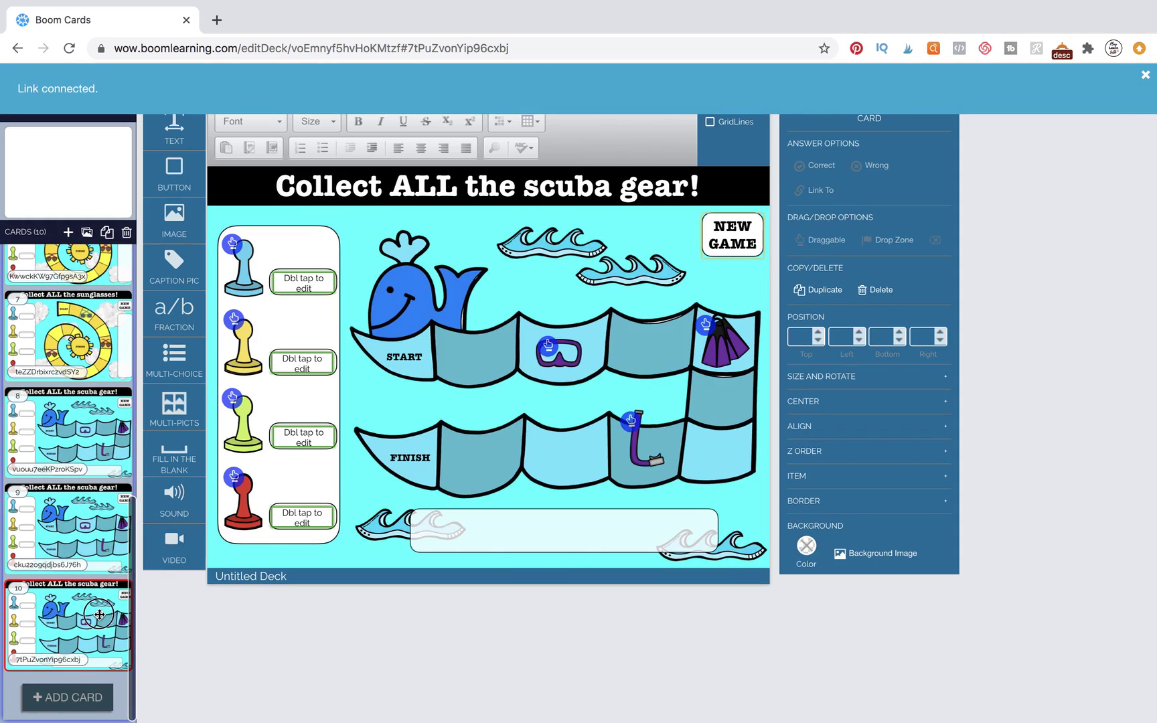
pyautogui.click(717, 249)
pyautogui.click(828, 191)
pyautogui.scroll(8, 60, 376)
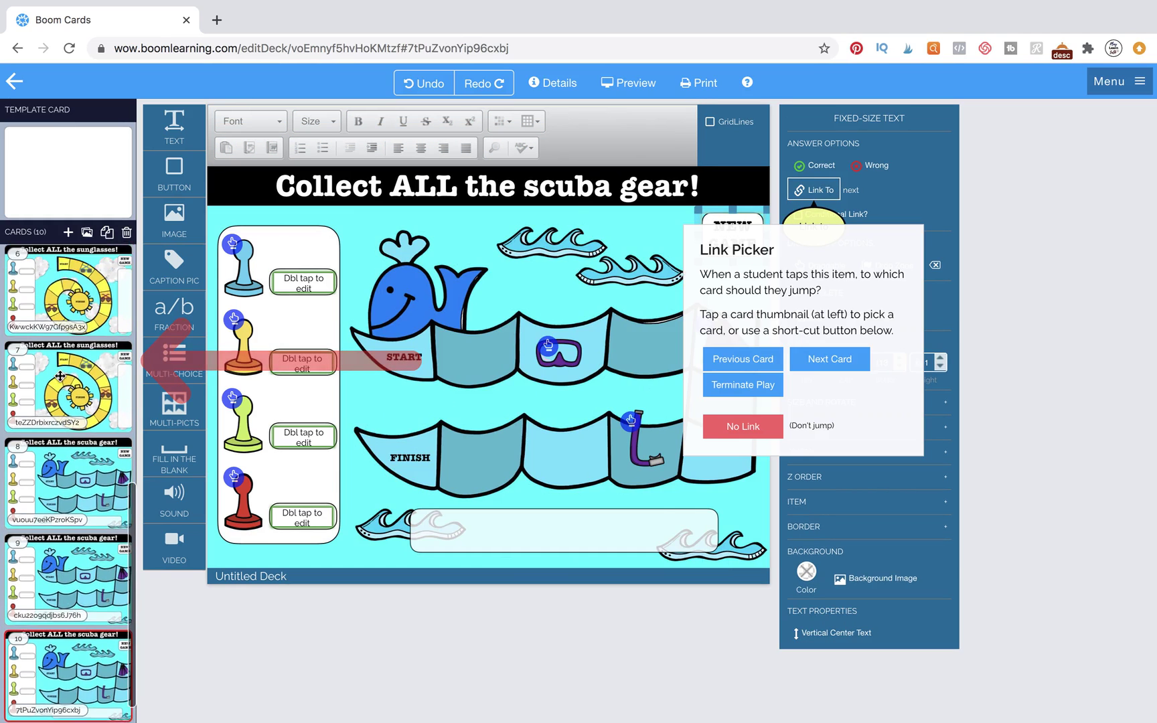
pyautogui.click(67, 295)
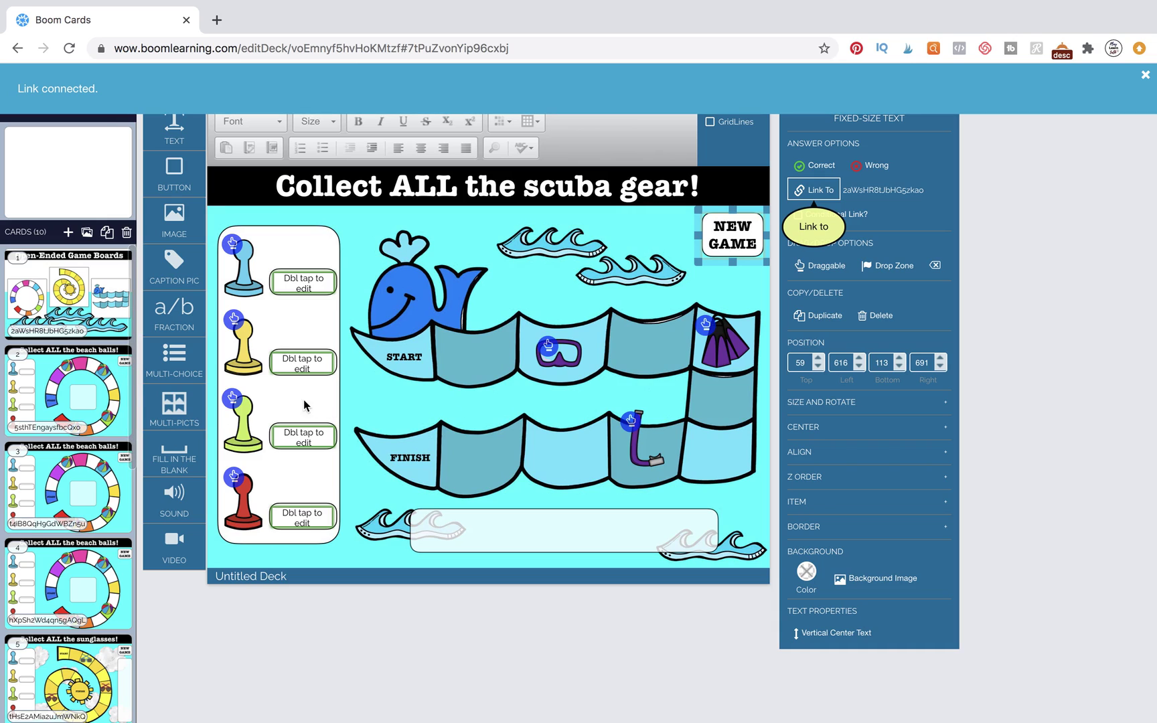
# - Look through the beach ball and sunglasses cards to review the order of the copies
pyautogui.click(91, 399)
pyautogui.click(97, 526)
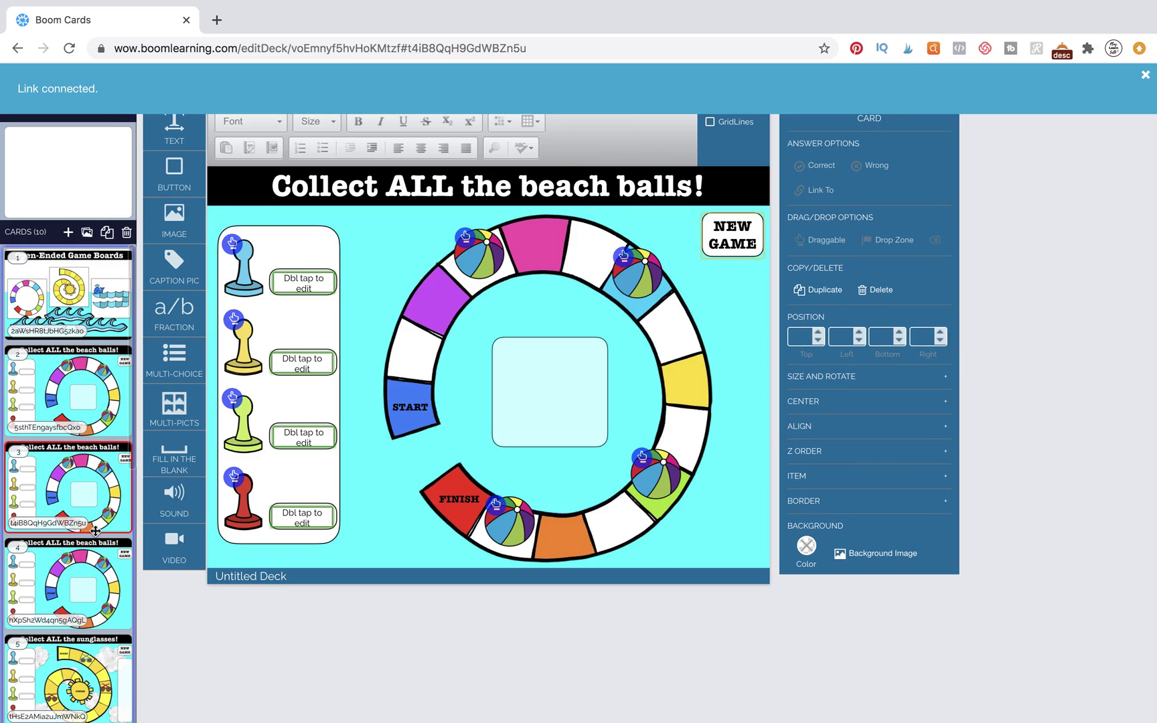
pyautogui.click(94, 568)
pyautogui.click(90, 659)
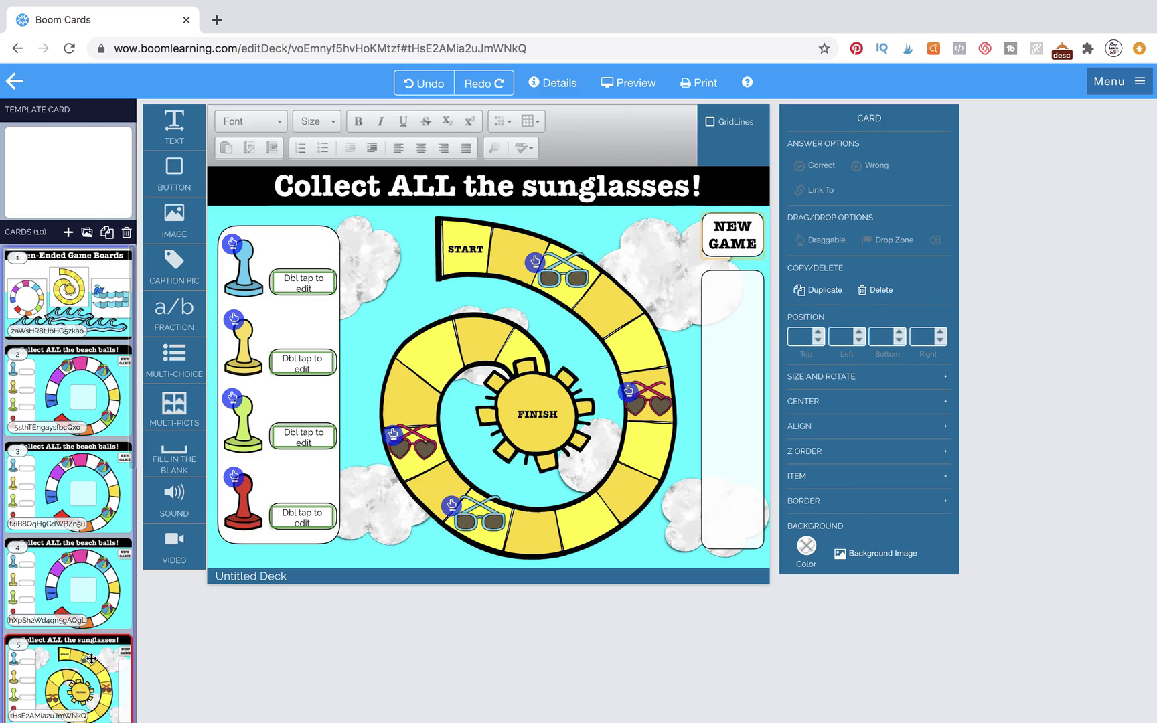
pyautogui.click(91, 658)
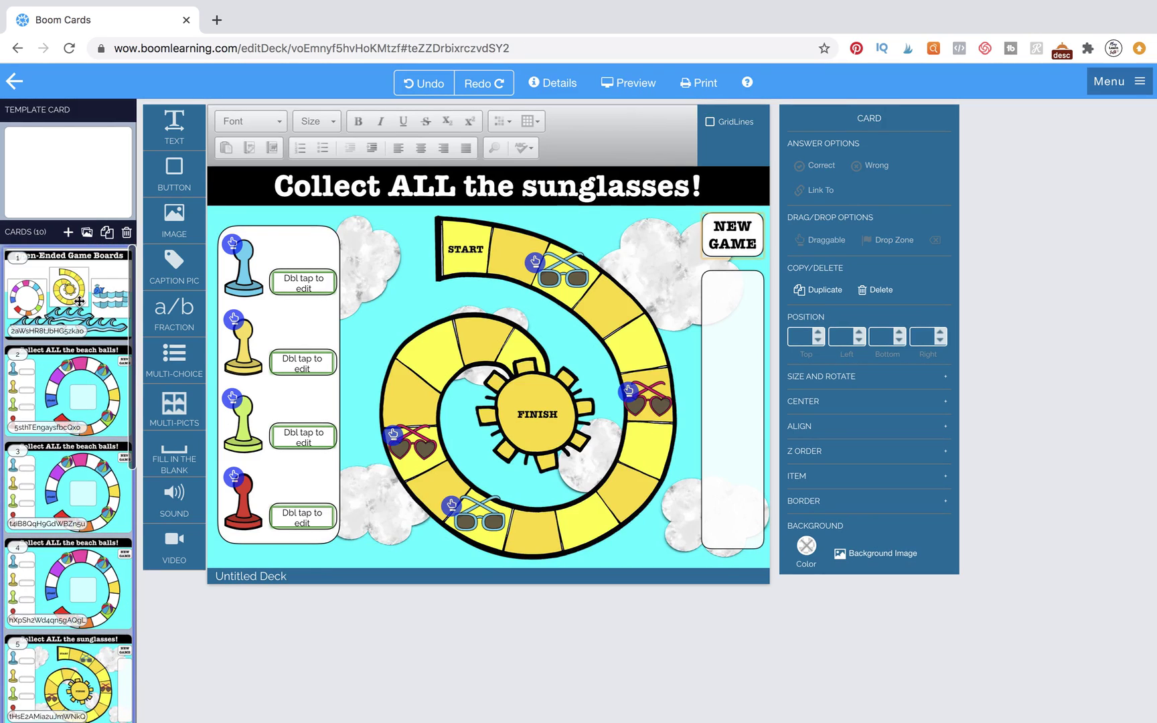
# - Preview the deck from card 1, open the beach ball board from its picture, and return to editing
pyautogui.click(79, 301)
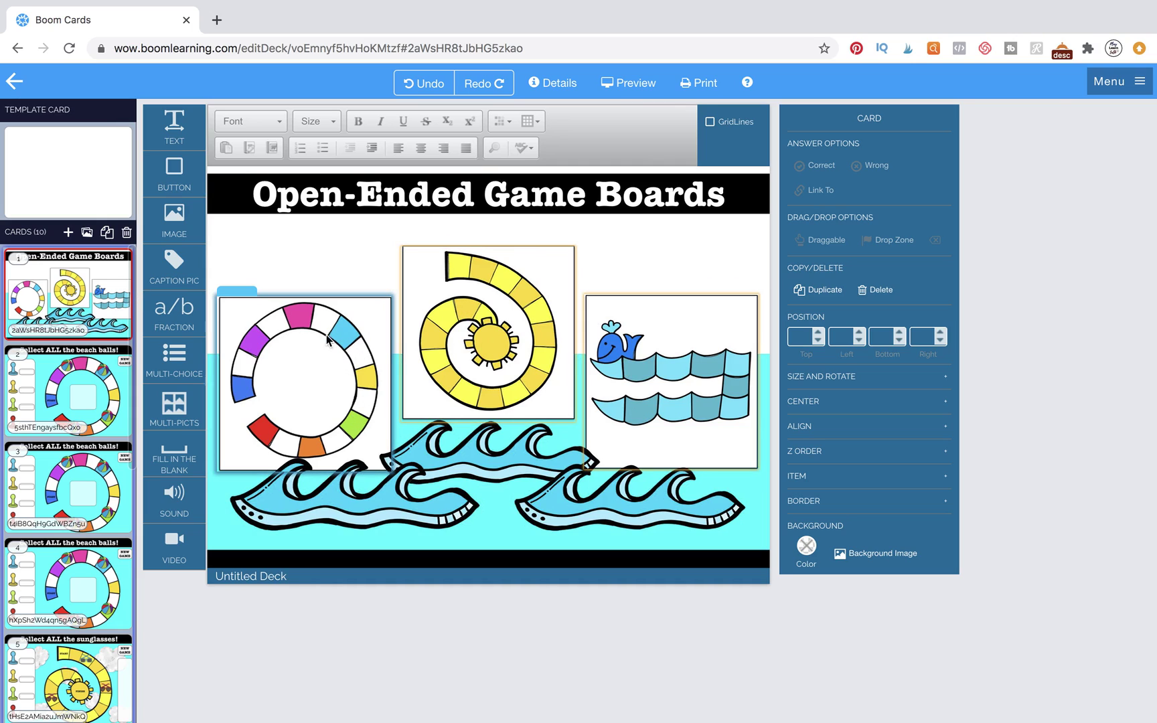
pyautogui.click(636, 84)
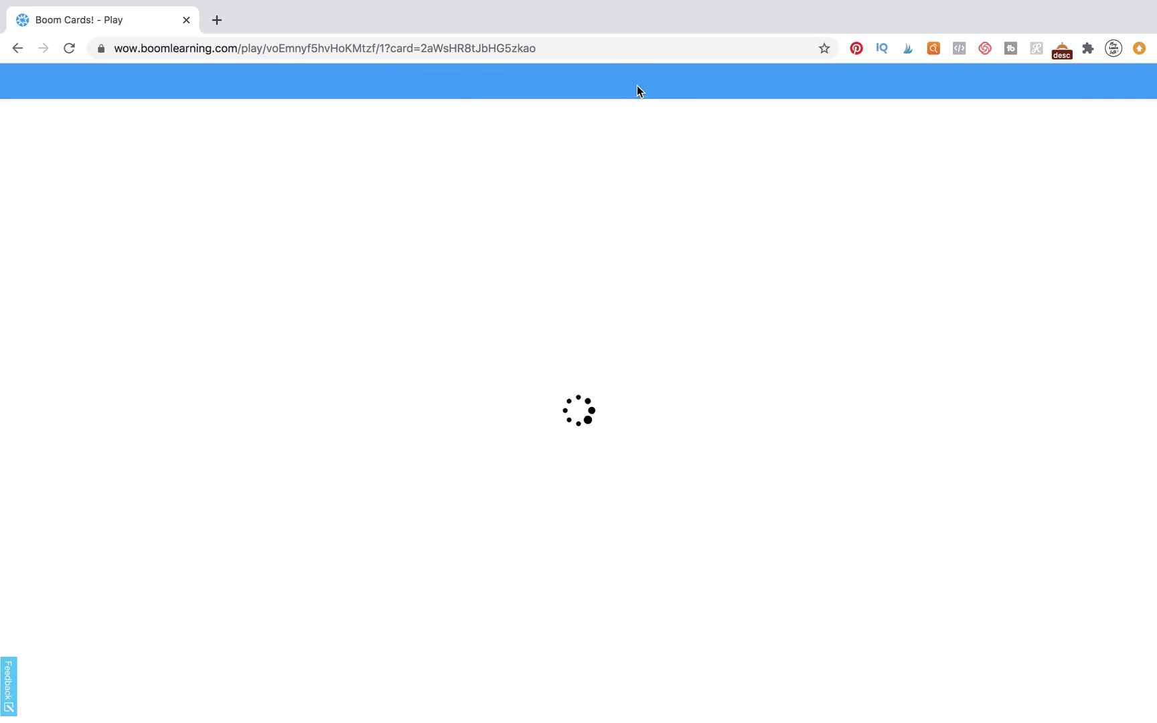
pyautogui.click(295, 461)
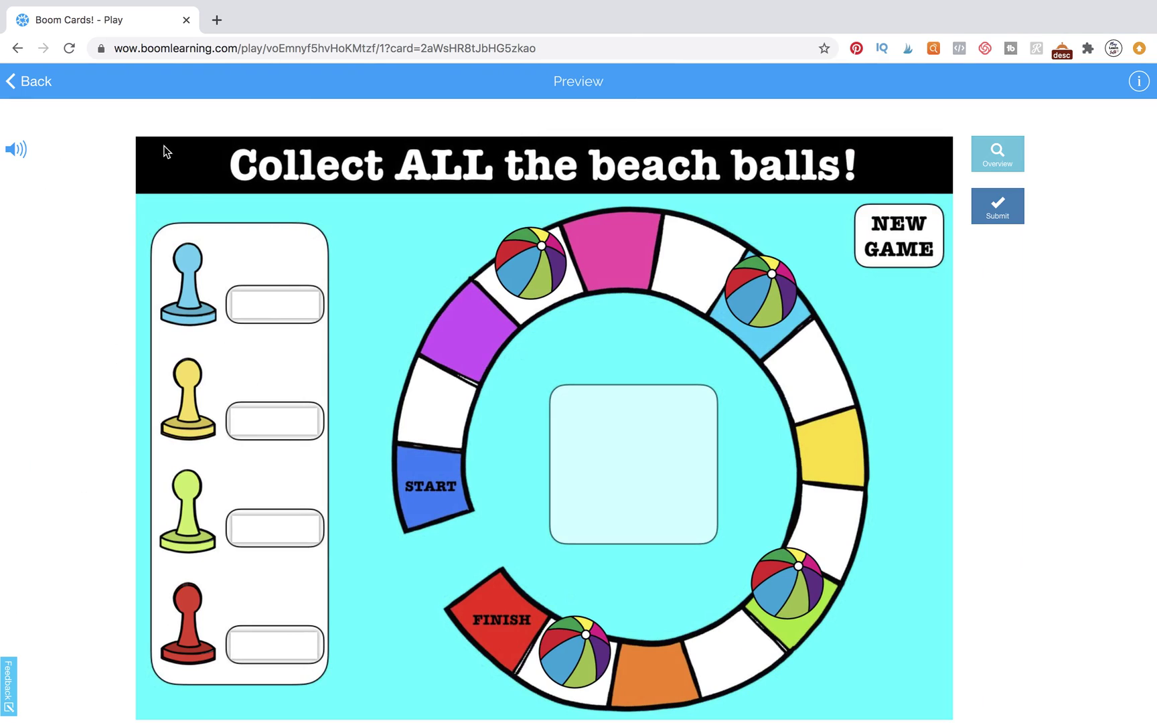
pyautogui.click(38, 82)
pyautogui.click(636, 411)
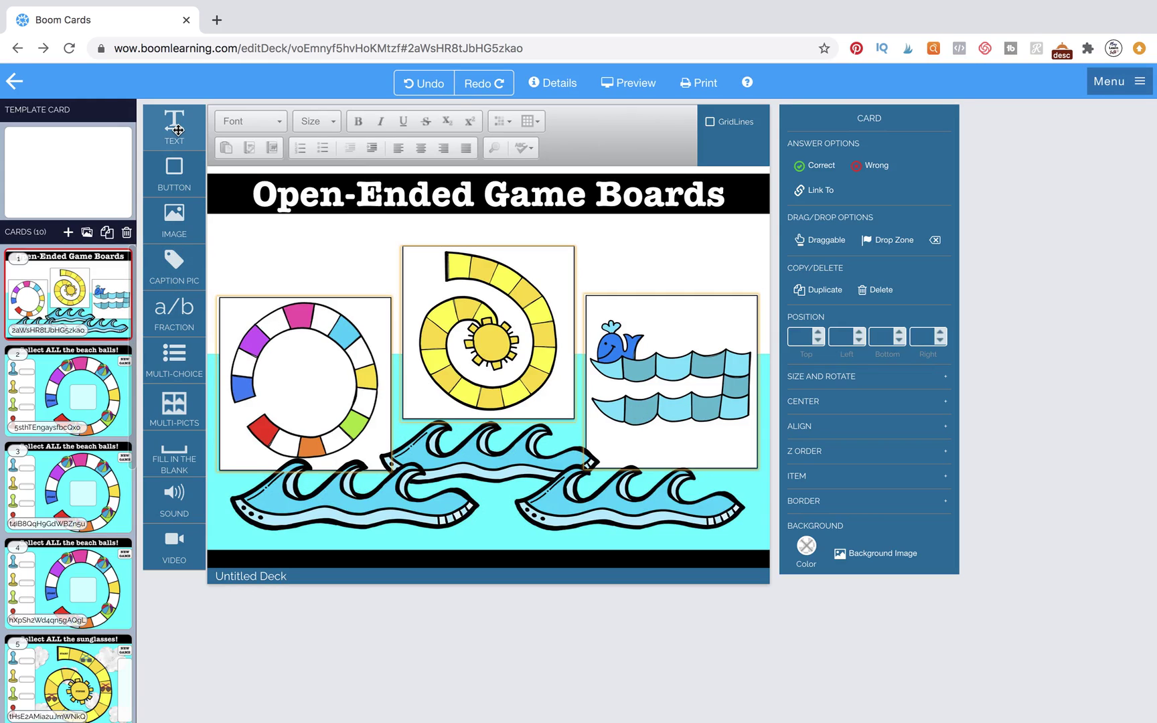
# - Add a text box reading HOME above the circular board picture on card 1
pyautogui.moveTo(177, 130); pyautogui.dragTo(284, 253)
pyautogui.click(285, 253)
pyautogui.press('BackSpace')
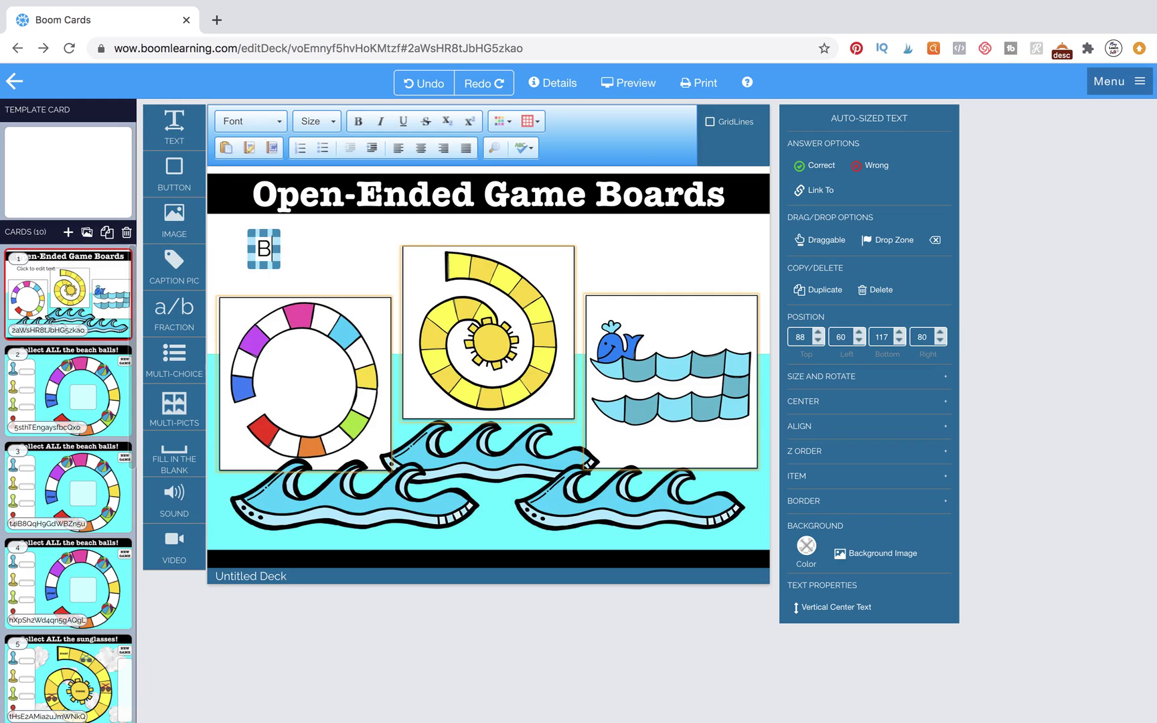
pyautogui.write('HPOM')
pyautogui.press('BackSpace')
pyautogui.press('BackSpace')
pyautogui.press('BackSpace')
pyautogui.press('BackSpace')
pyautogui.write('HOME')
# - Select the HOME text and open its font choices
pyautogui.doubleClick(299, 260)
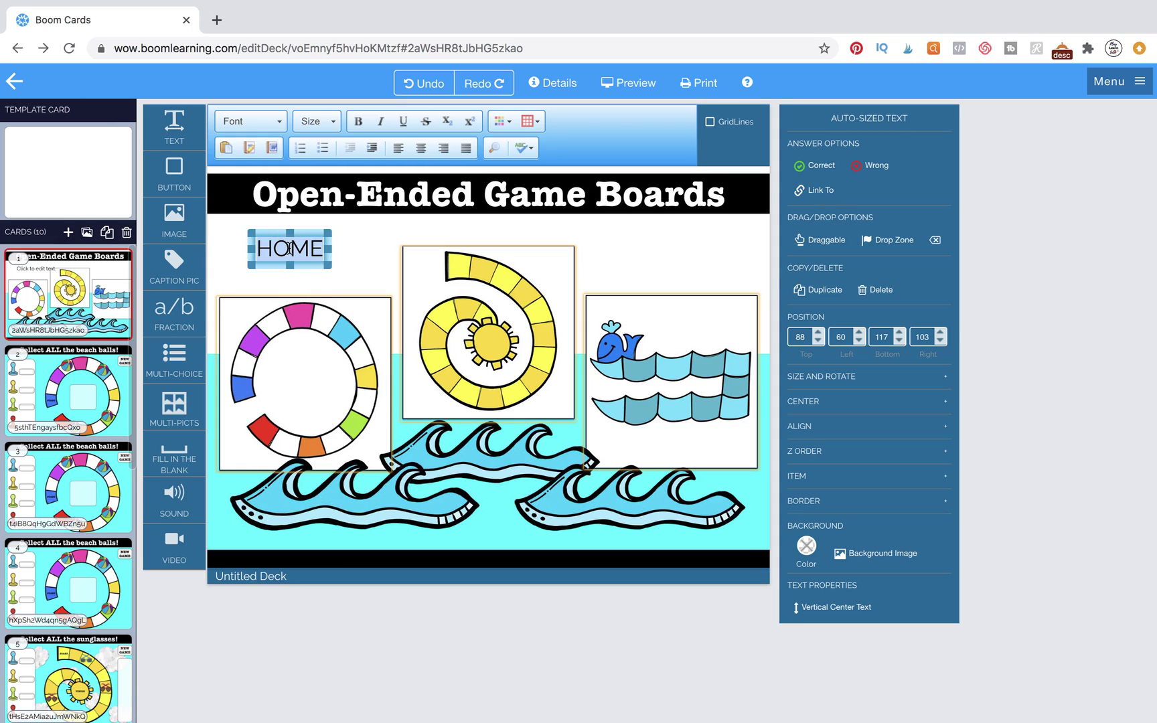
pyautogui.click(268, 121)
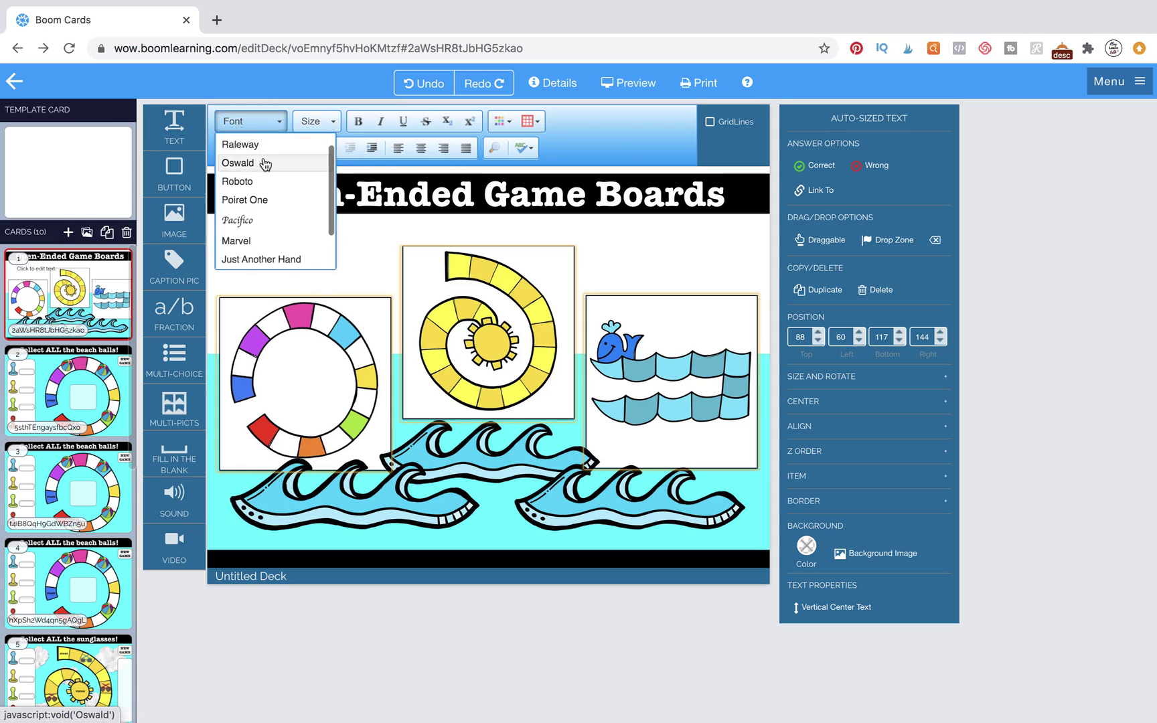